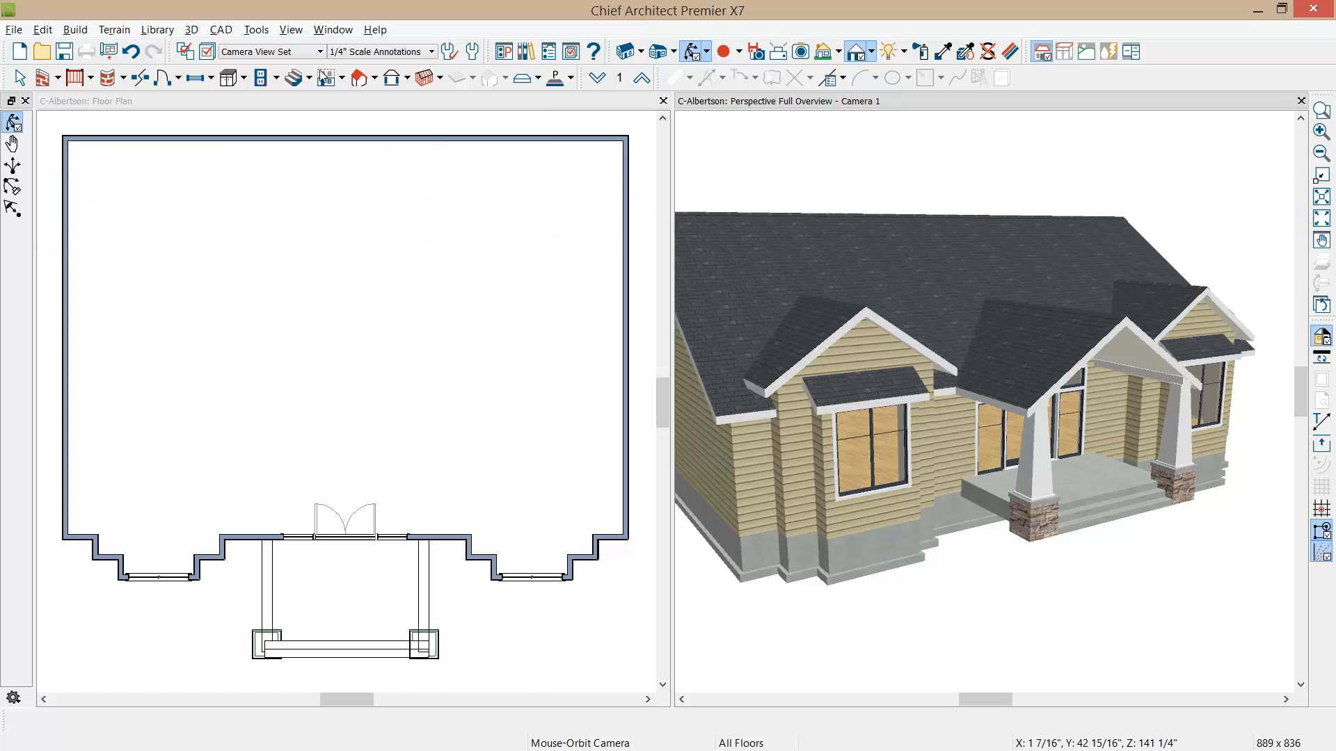
{"action": "left_click", "coordinate": [331, 30]}
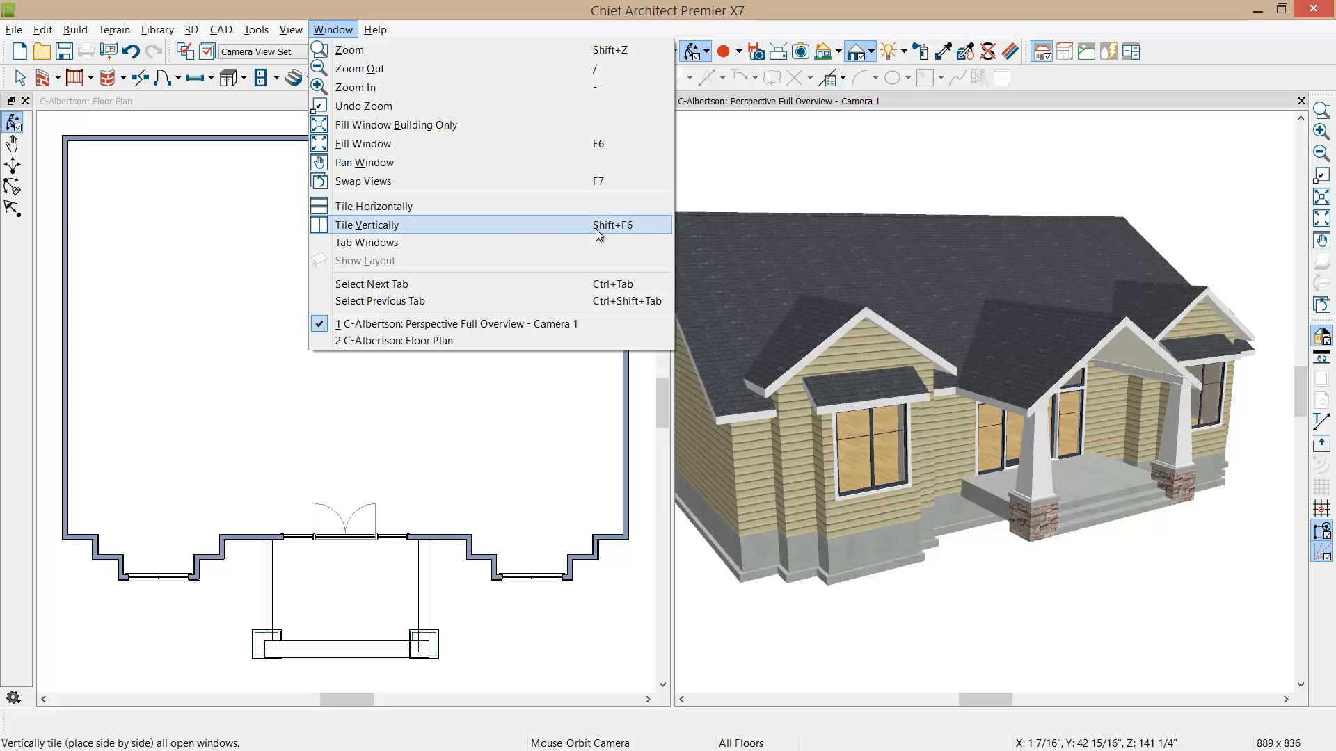
{"action": "left_click", "coordinate": [271, 104]}
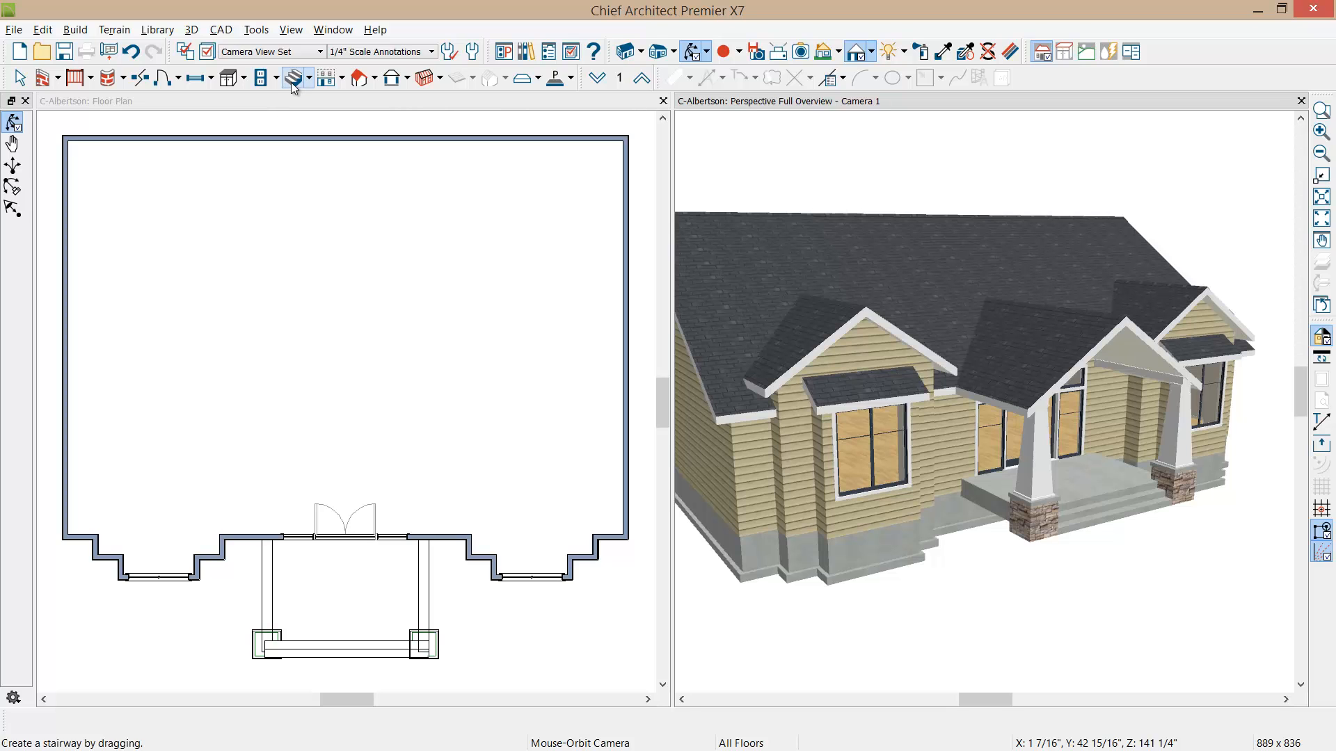
Select all exterior walls in the floor plan and open their wall specification
{"action": "left_click", "coordinate": [43, 79]}
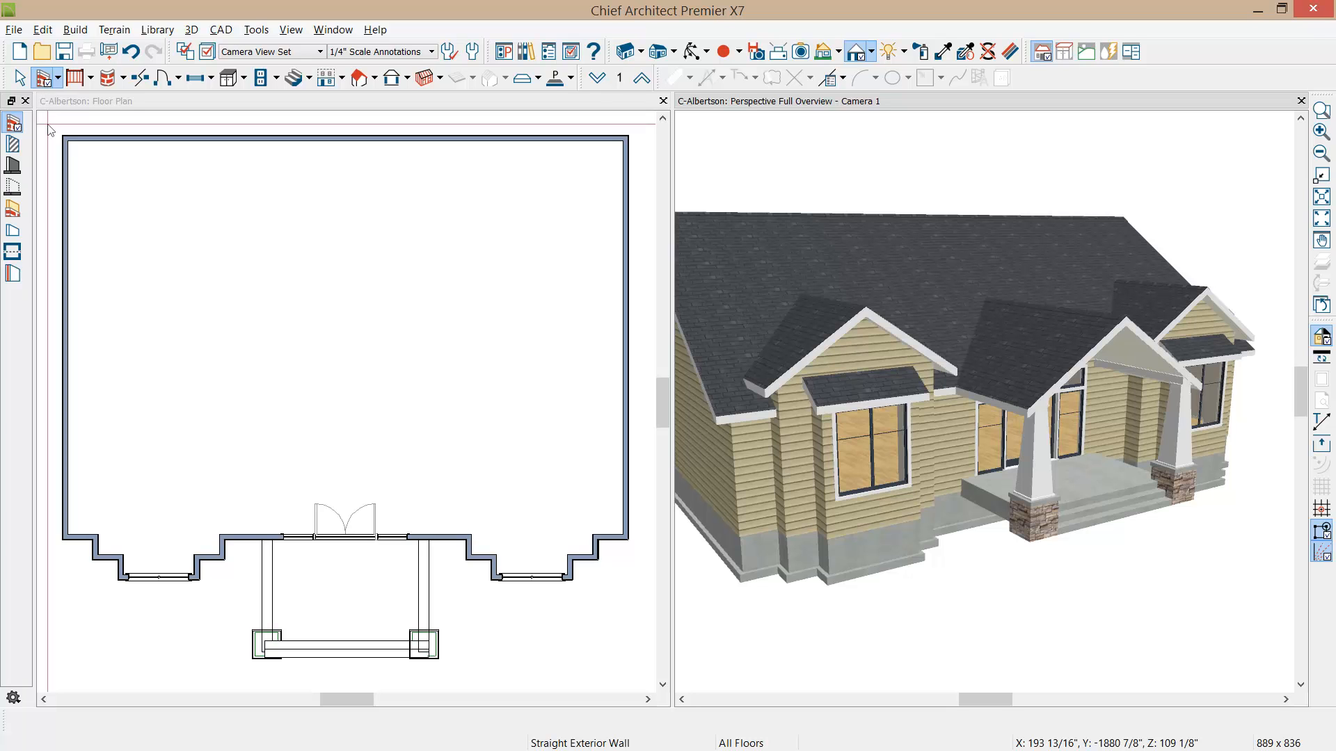
{"action": "left_click_drag", "start_coordinate": [50, 130], "coordinate": [644, 683]}
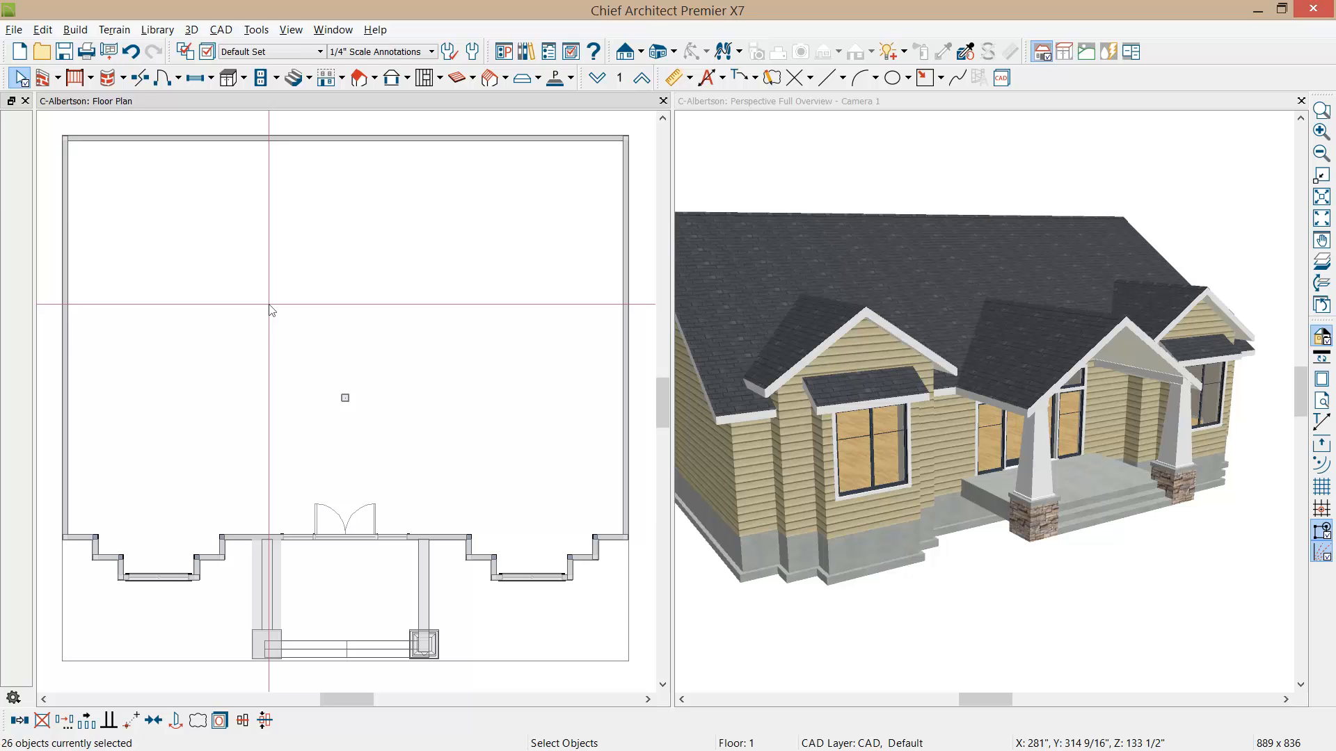
{"action": "key", "text": "ctrl+e"}
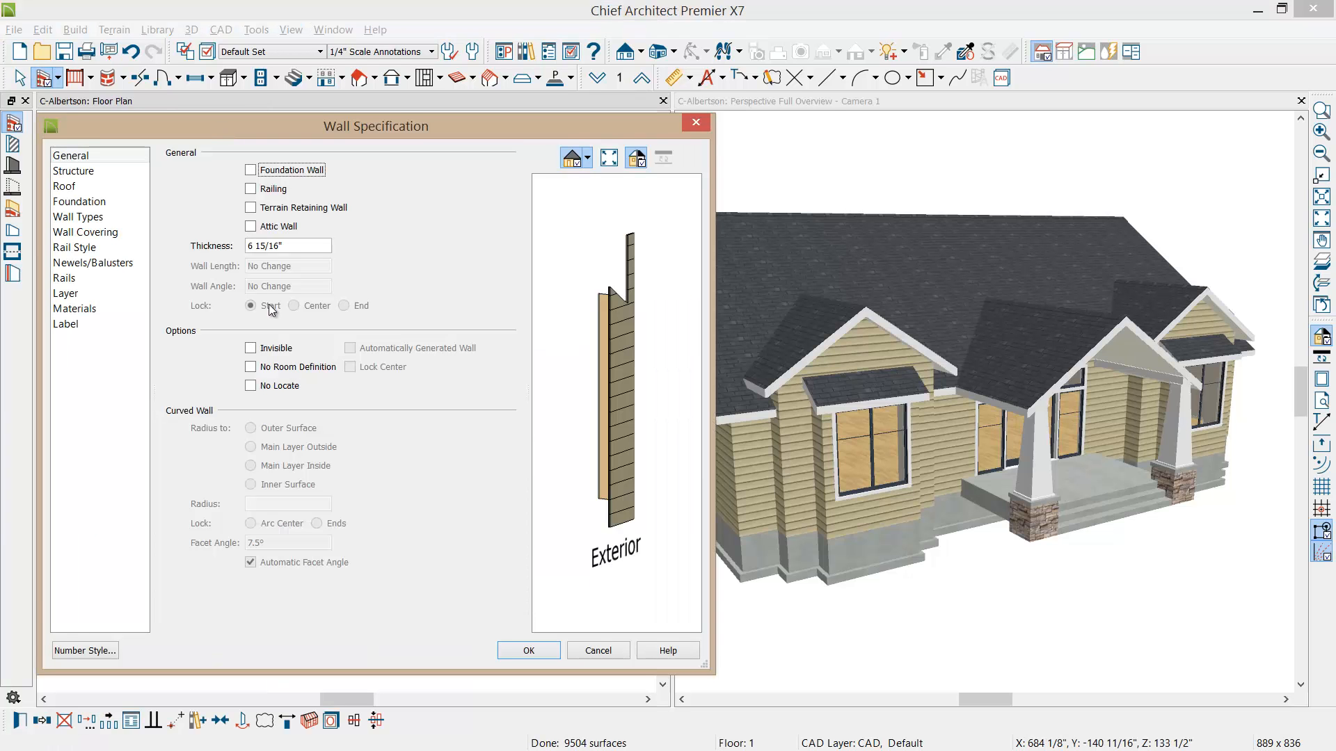
Review the available wall types and the layer makeup of the Siding-6 wall type without changing its definition
{"action": "left_click", "coordinate": [104, 218]}
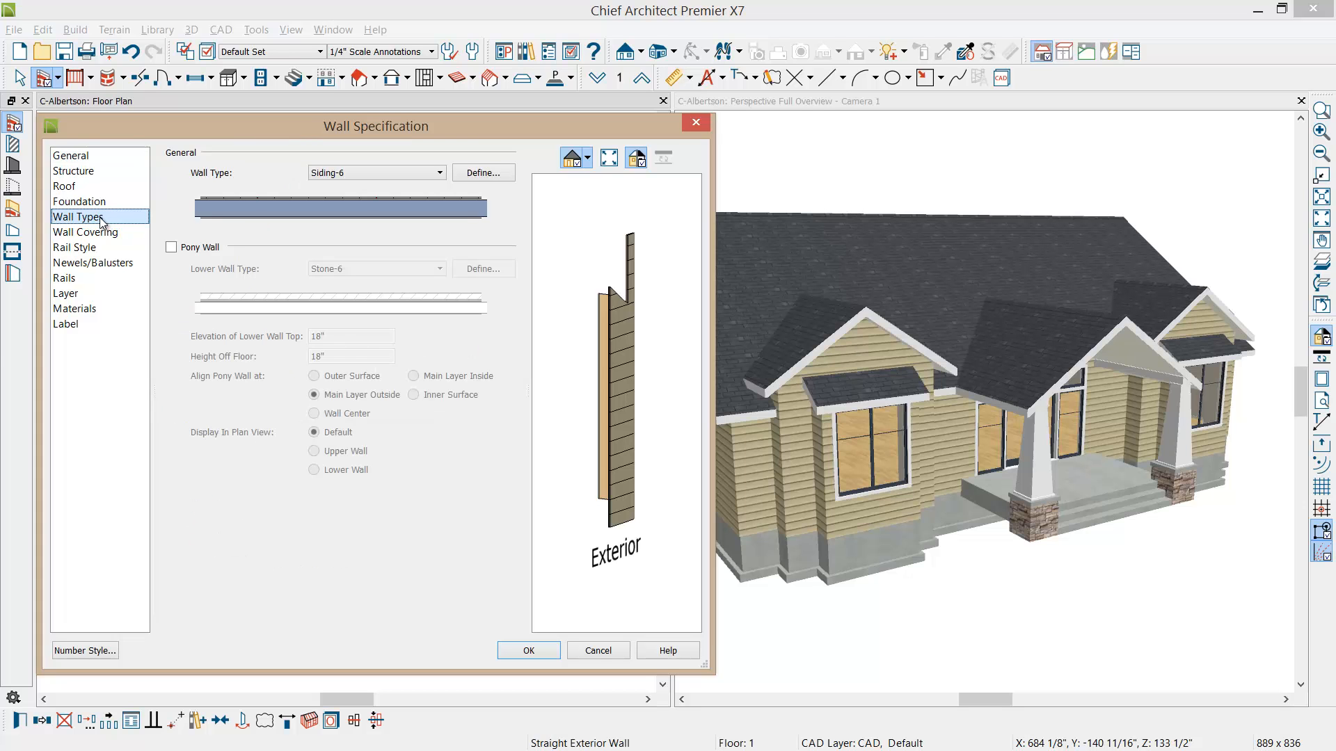
{"action": "left_click", "coordinate": [439, 174]}
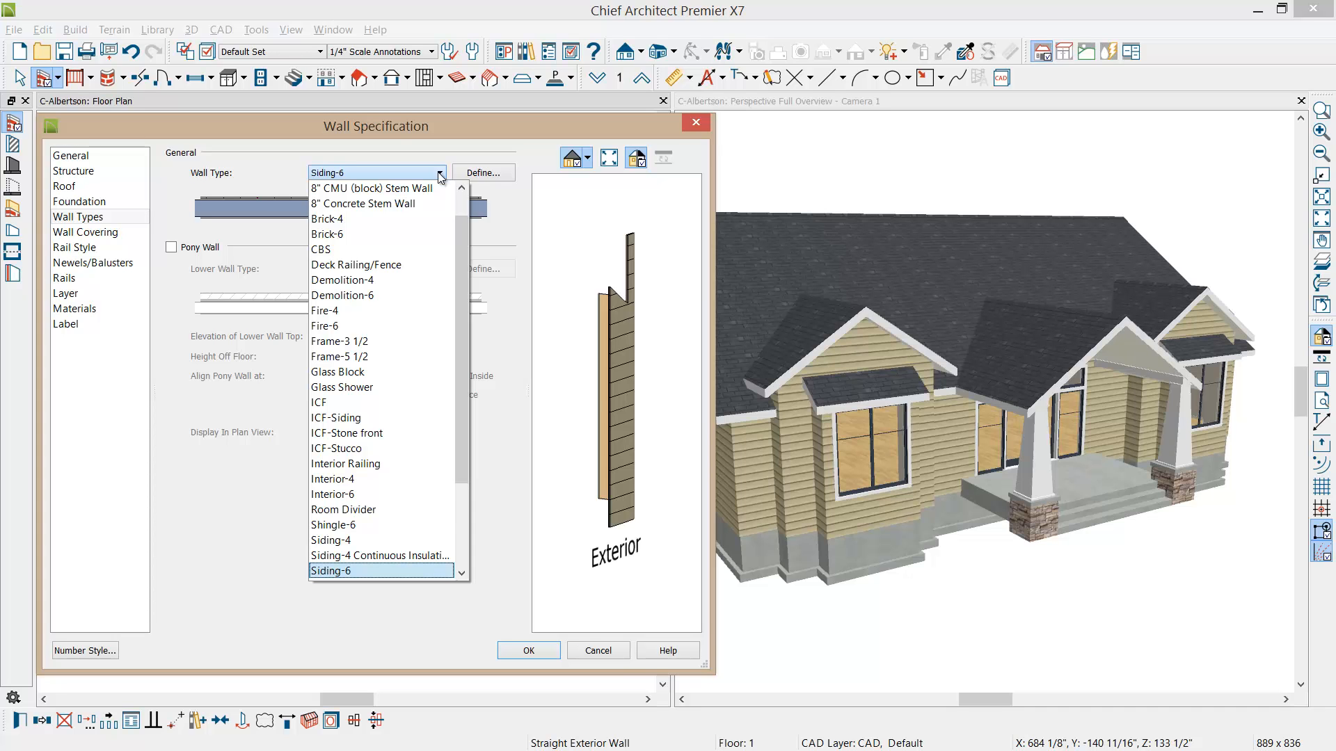
{"action": "left_click", "coordinate": [485, 174]}
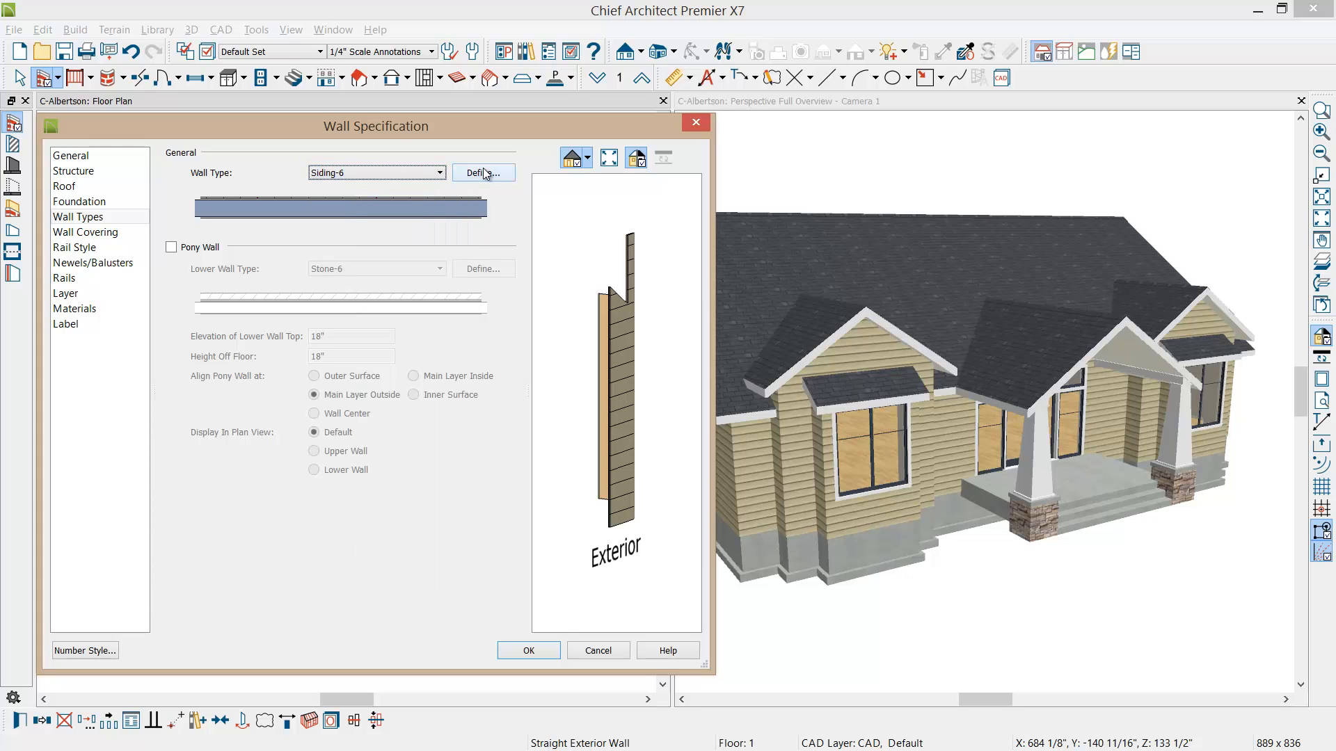
{"action": "left_click", "coordinate": [485, 174]}
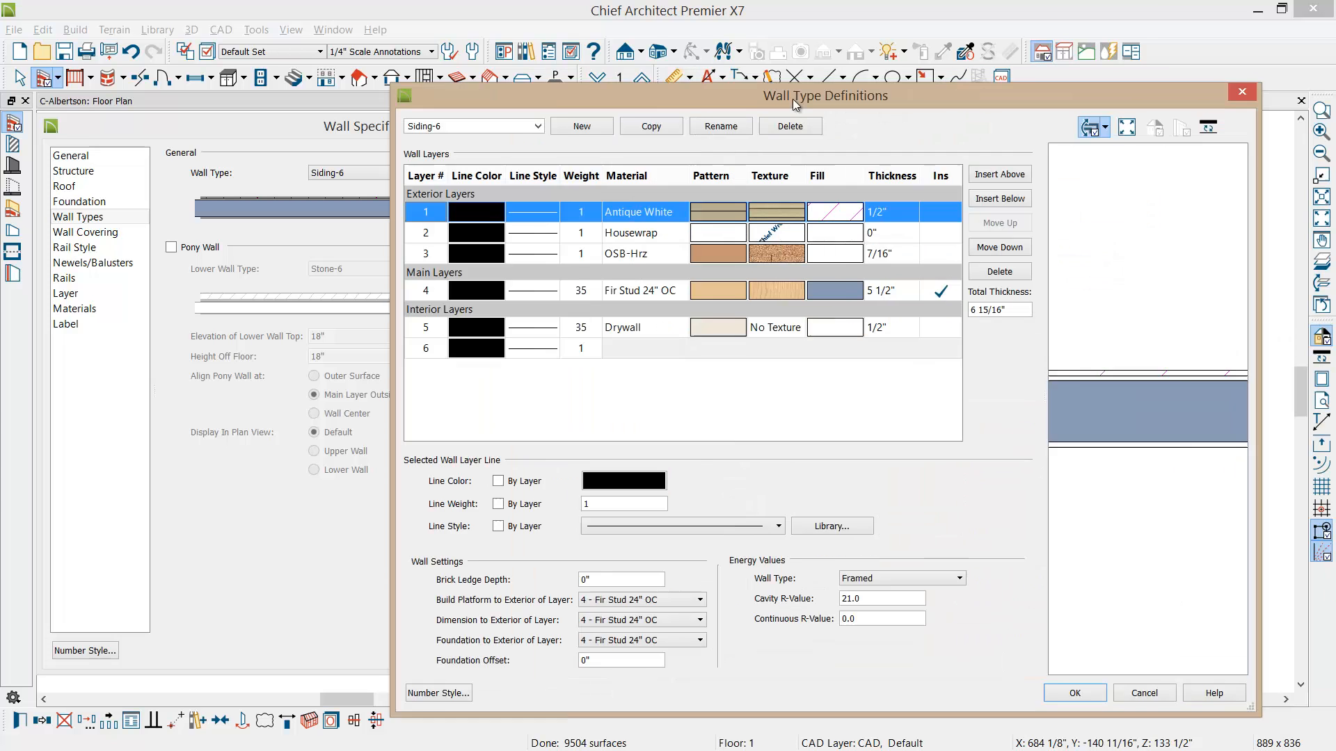
{"action": "left_click_drag", "start_coordinate": [792, 99], "coordinate": [483, 90]}
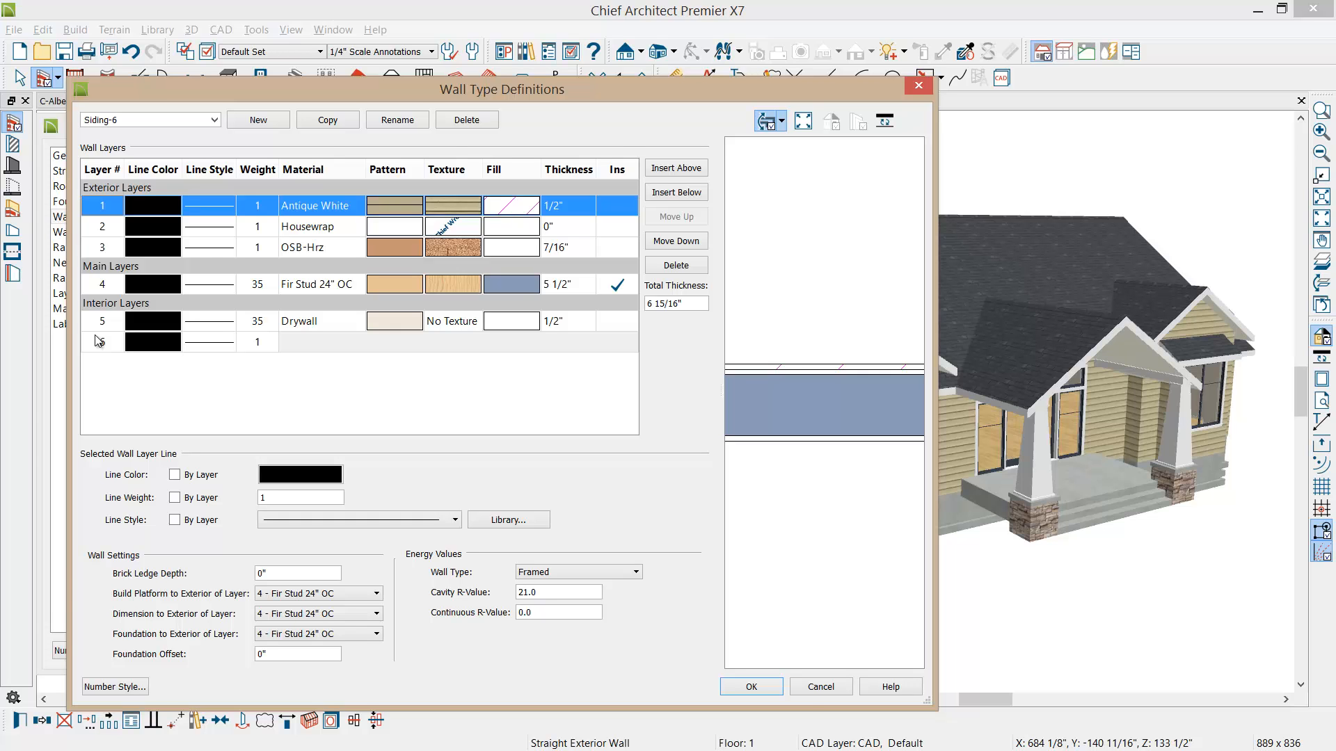
{"action": "left_click", "coordinate": [813, 687]}
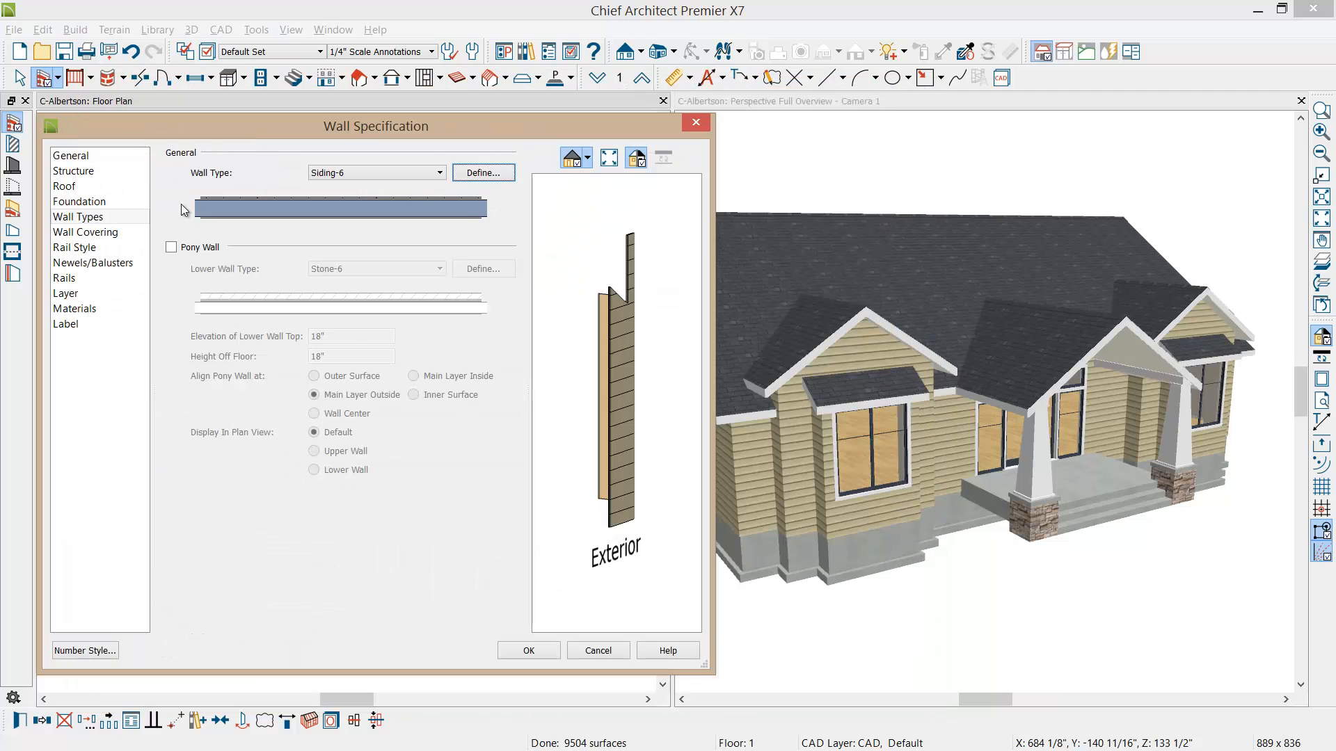
Change the selected exterior walls to the Shingle-6 wall type and apply it
{"action": "left_click", "coordinate": [419, 172]}
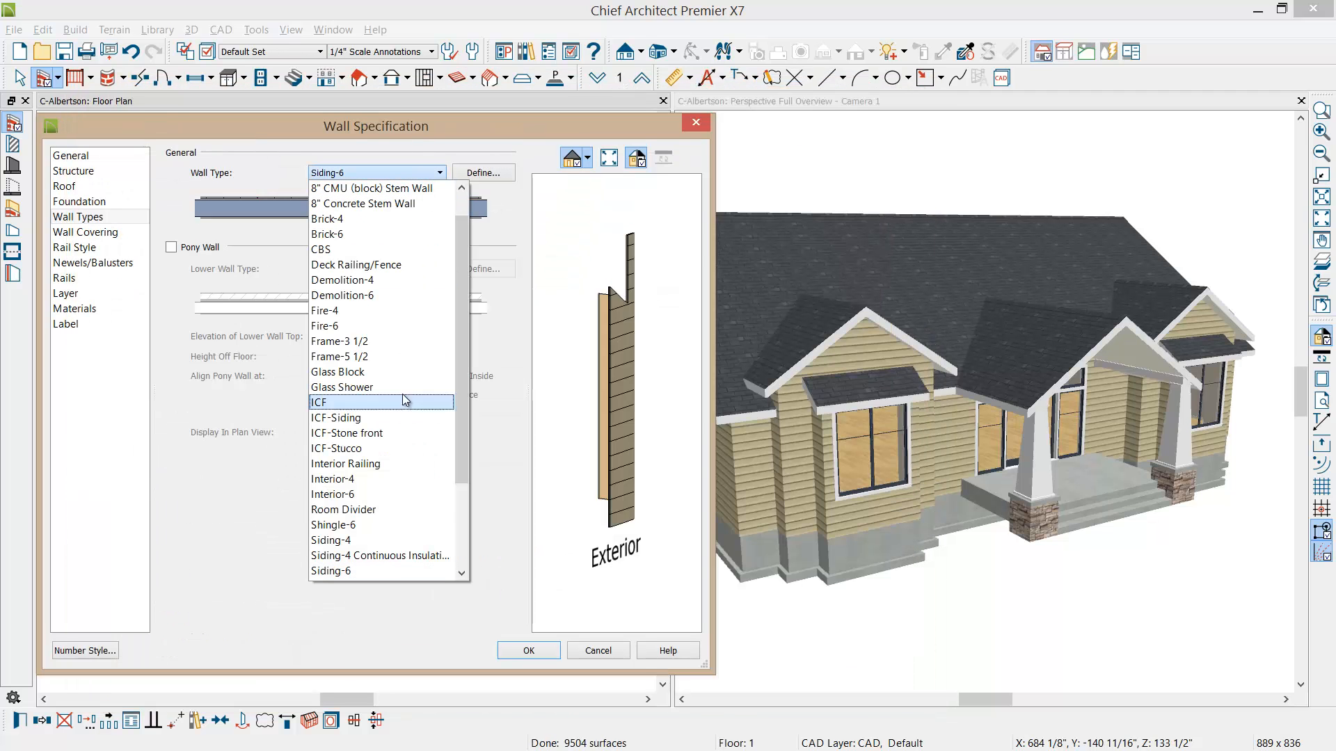
{"action": "left_click", "coordinate": [364, 525]}
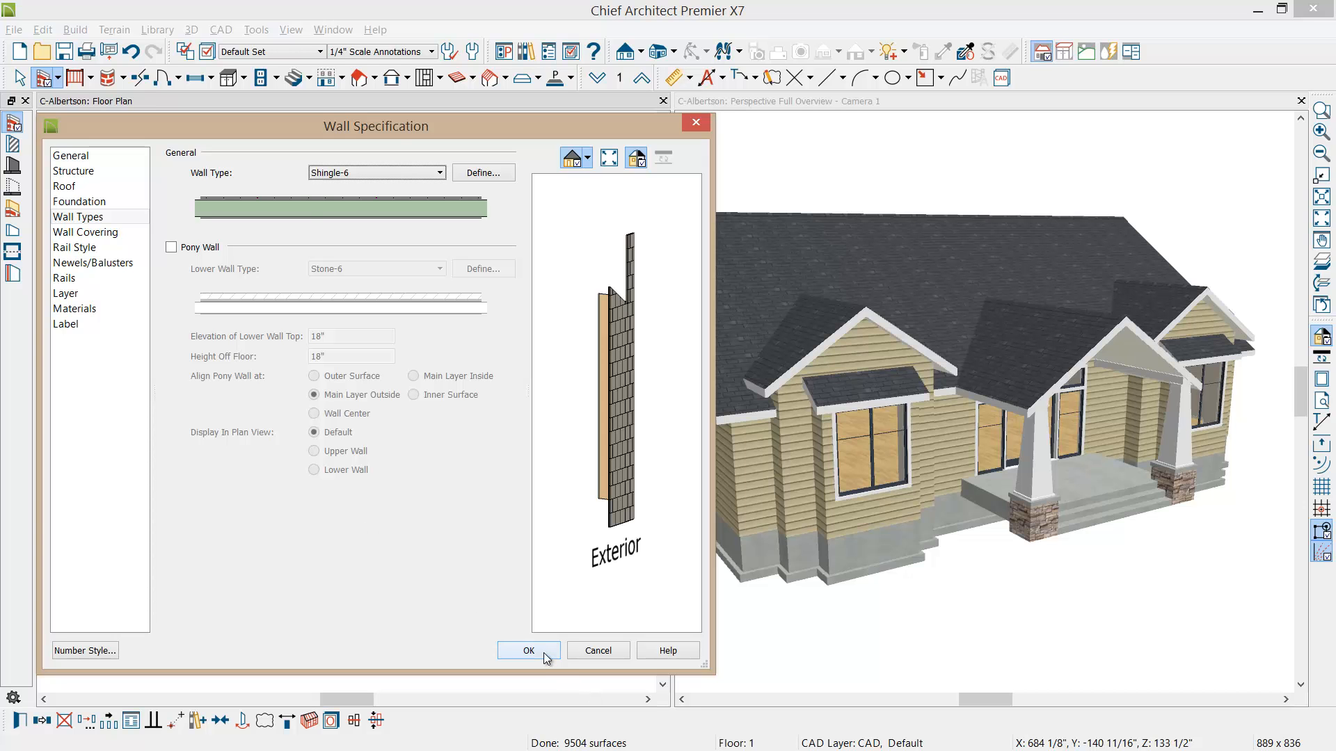
{"action": "left_click_drag", "start_coordinate": [321, 125], "coordinate": [754, 94]}
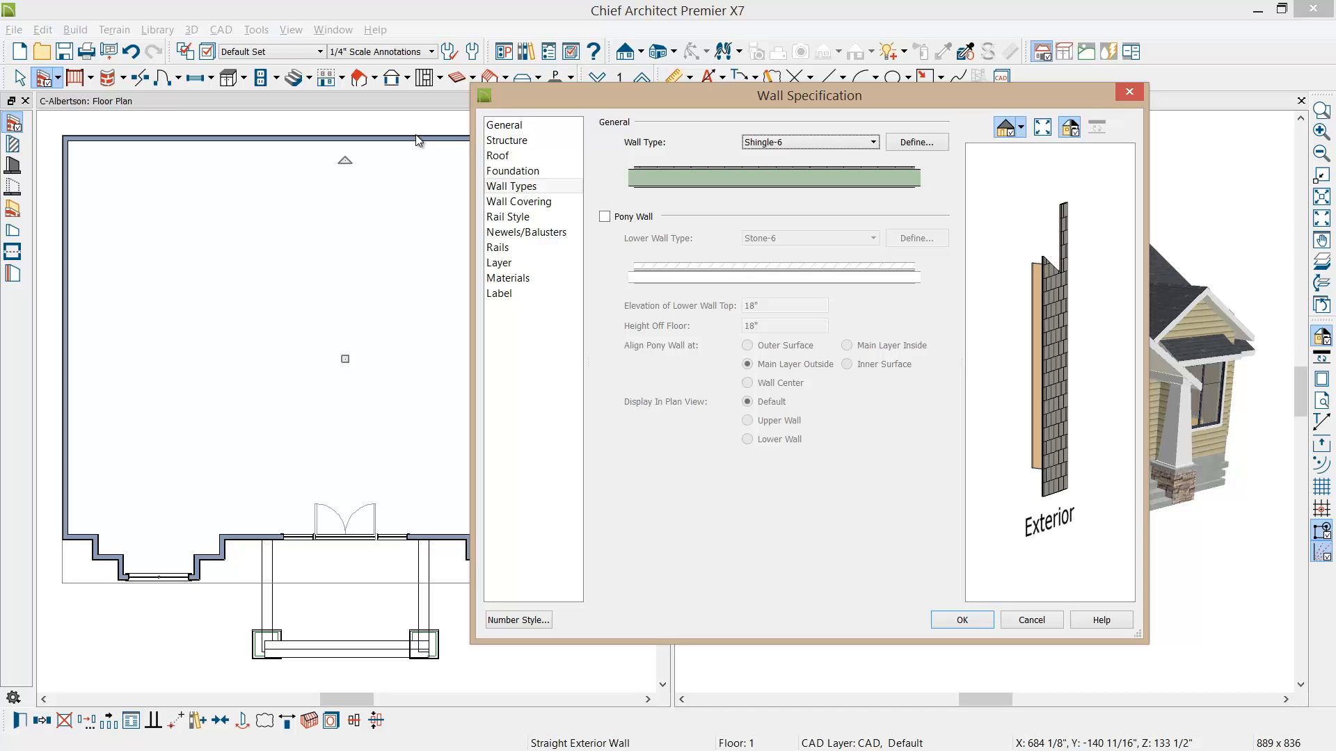
{"action": "left_click", "coordinate": [951, 619]}
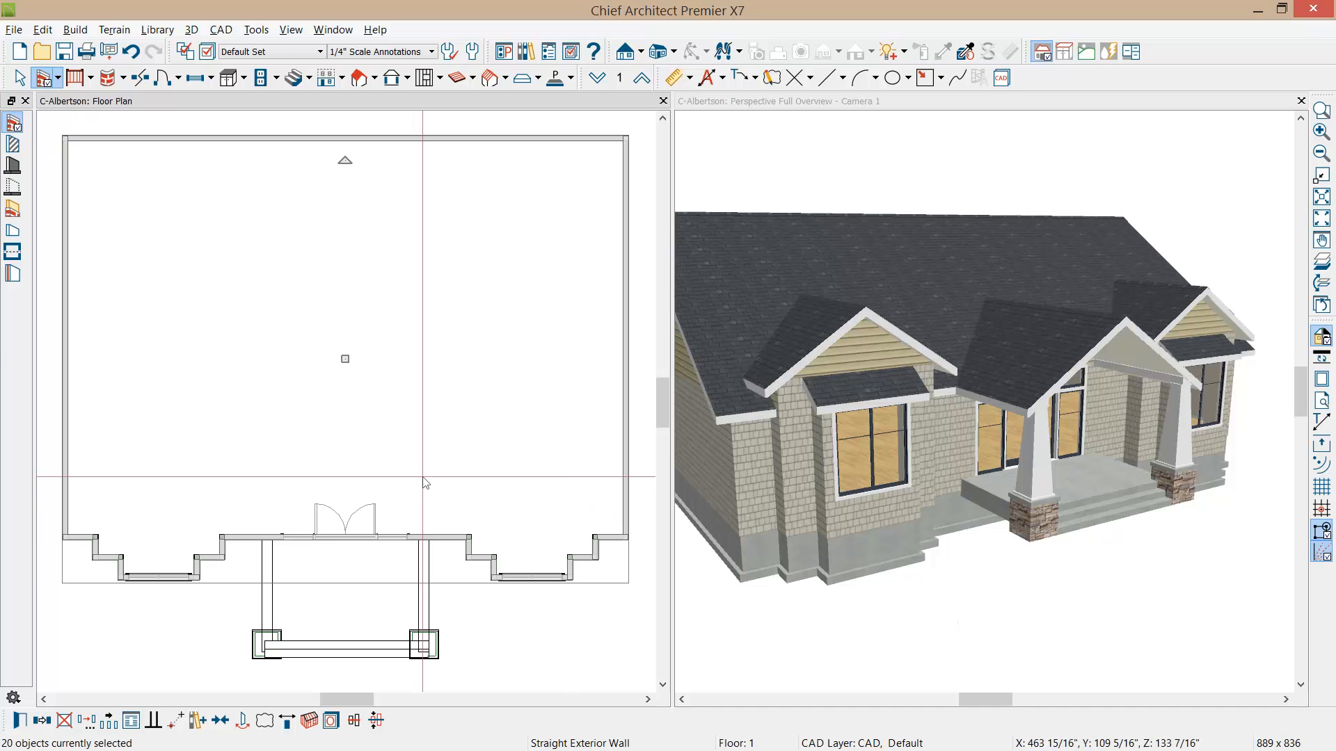
Reopen the specification of the selected exterior walls and enable a pony wall with Stone-6 as the lower wall type
{"action": "left_click", "coordinate": [19, 723]}
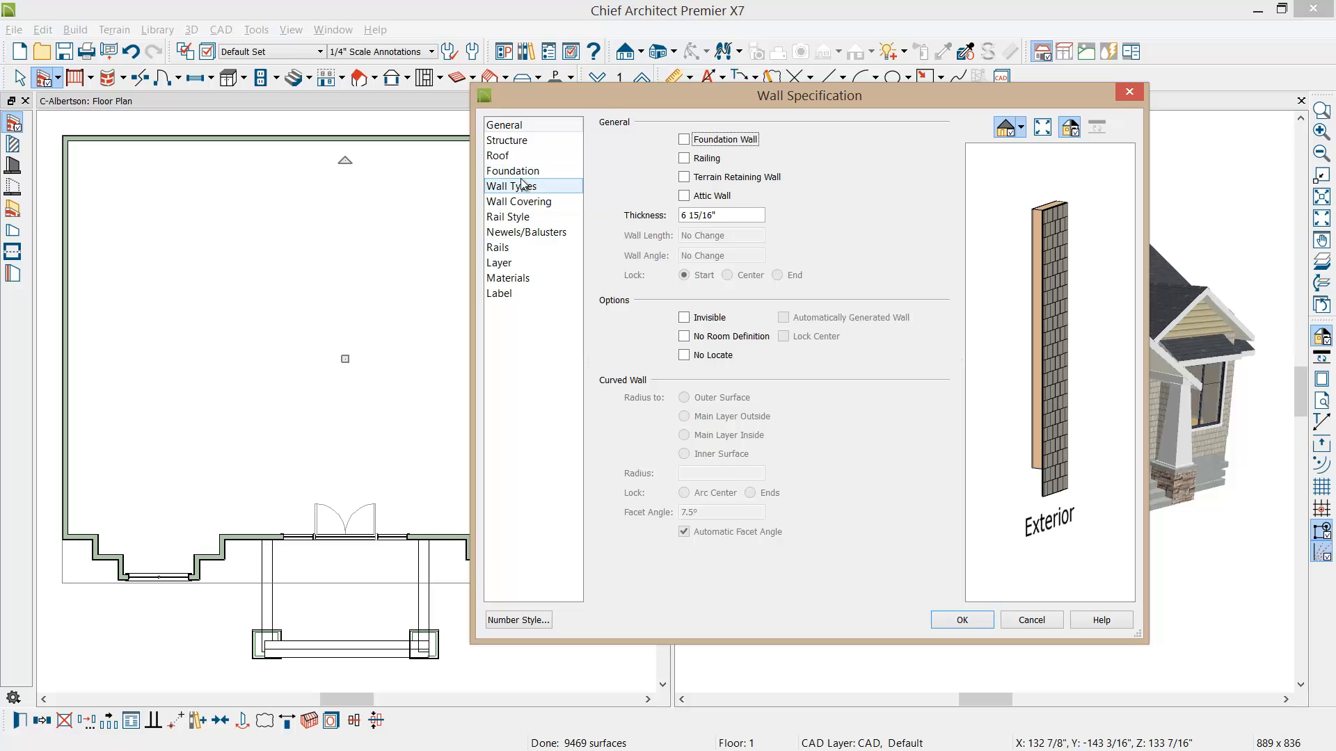
{"action": "left_click", "coordinate": [523, 186]}
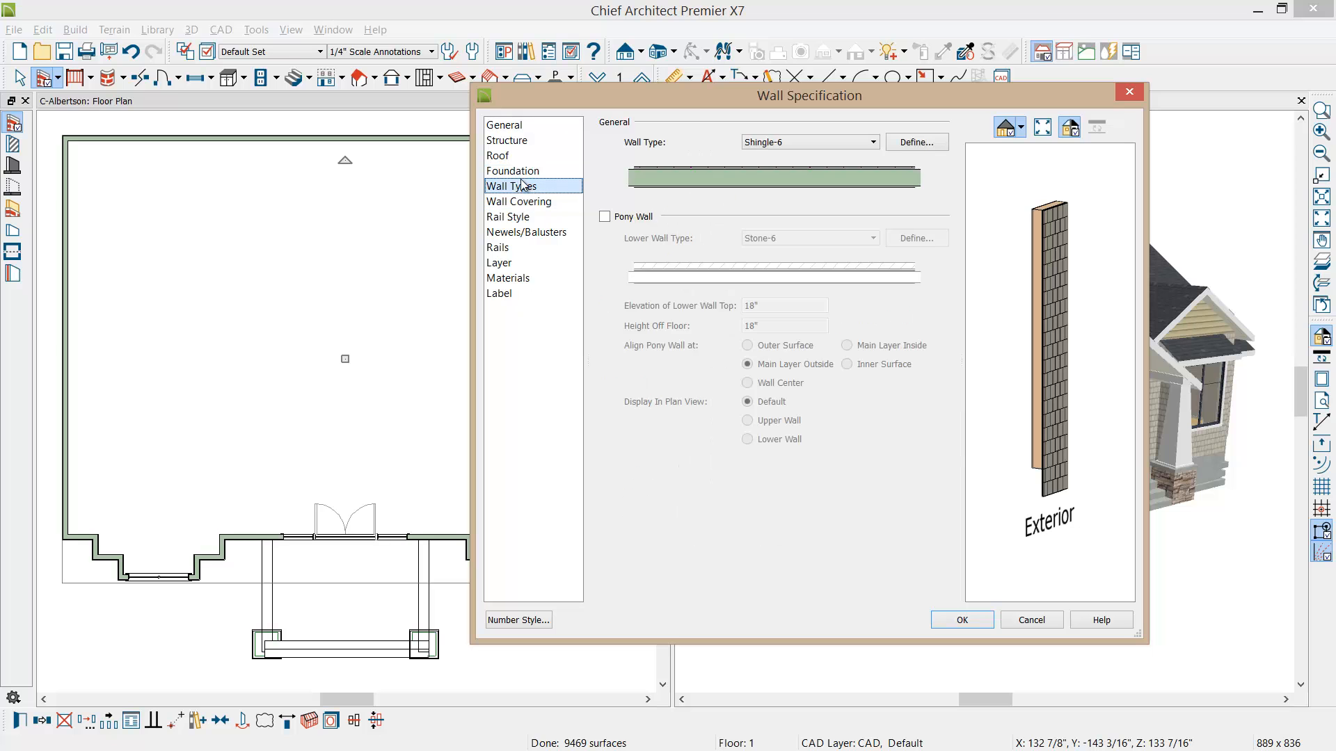
{"action": "left_click", "coordinate": [624, 218]}
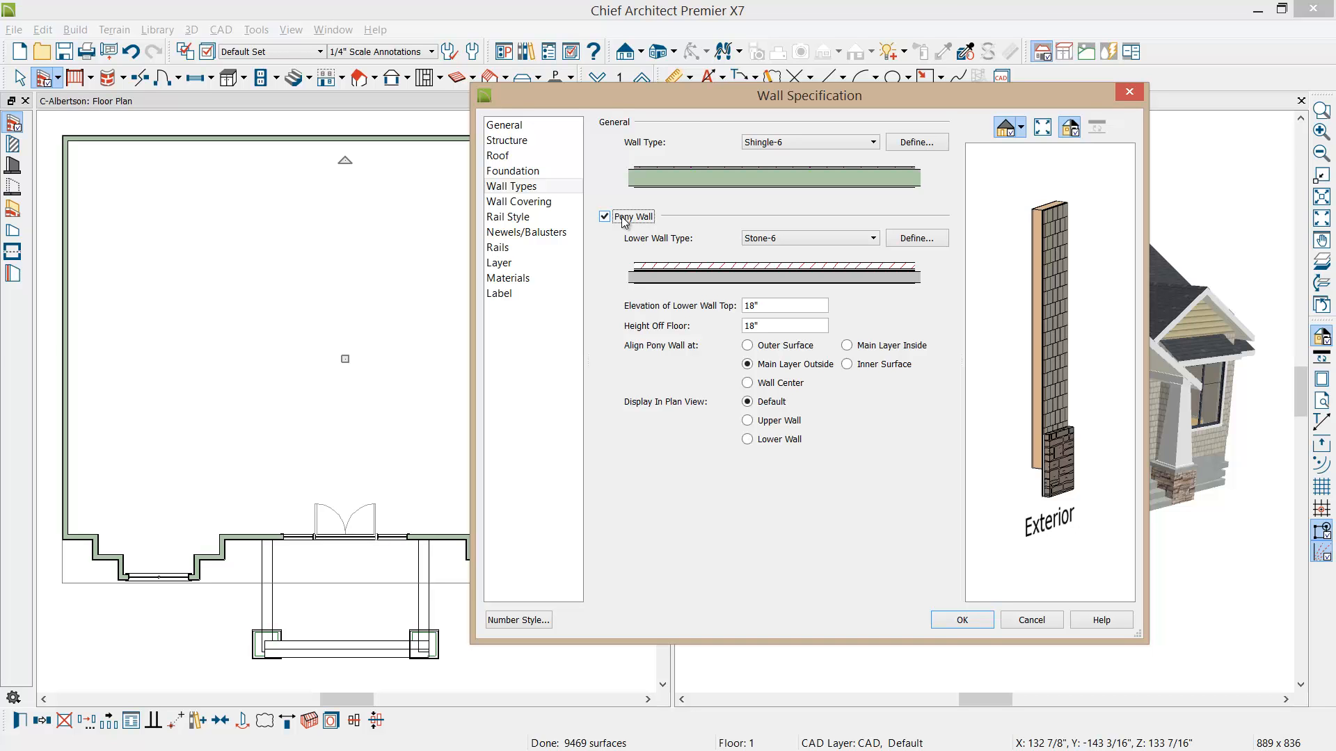
{"action": "left_click_drag", "start_coordinate": [1023, 403], "coordinate": [1017, 408]}
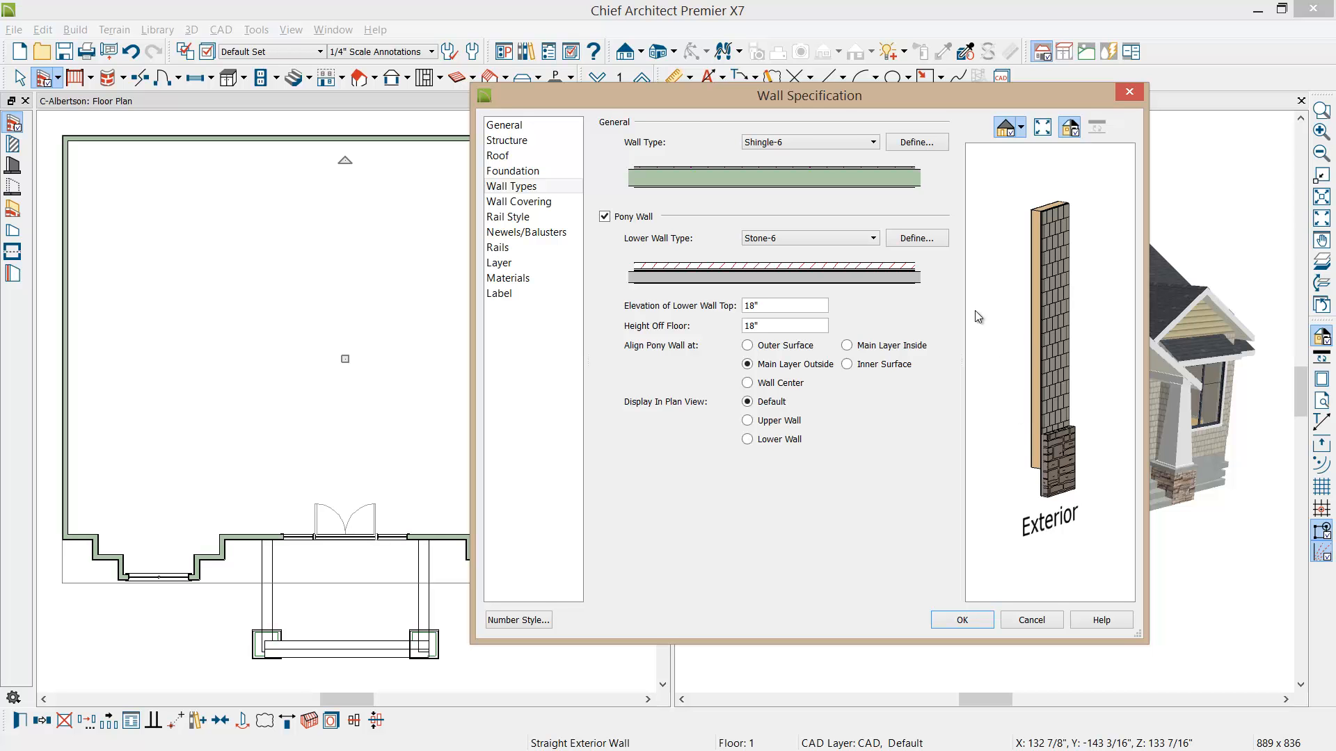
Review the layers and total thickness of the Stone-6 lower wall type
{"action": "left_click", "coordinate": [898, 240]}
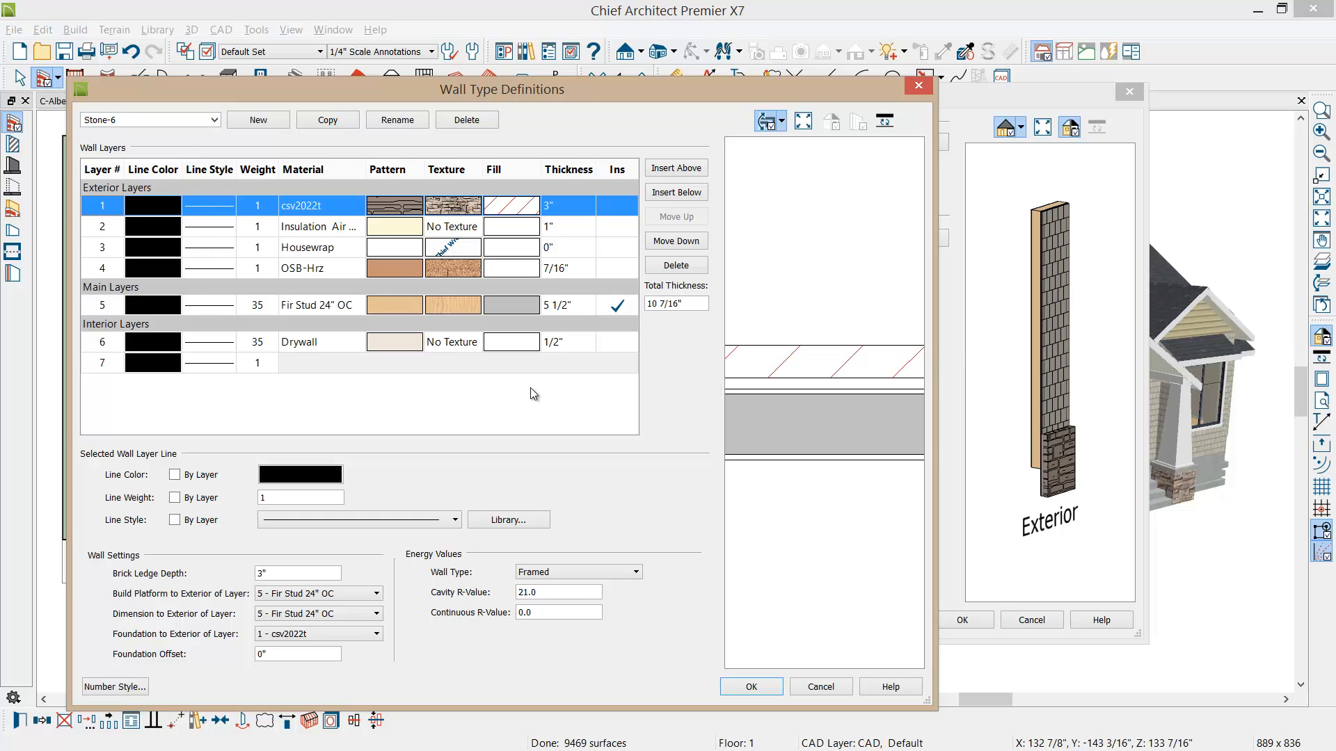
{"action": "left_click_drag", "start_coordinate": [688, 304], "coordinate": [644, 305]}
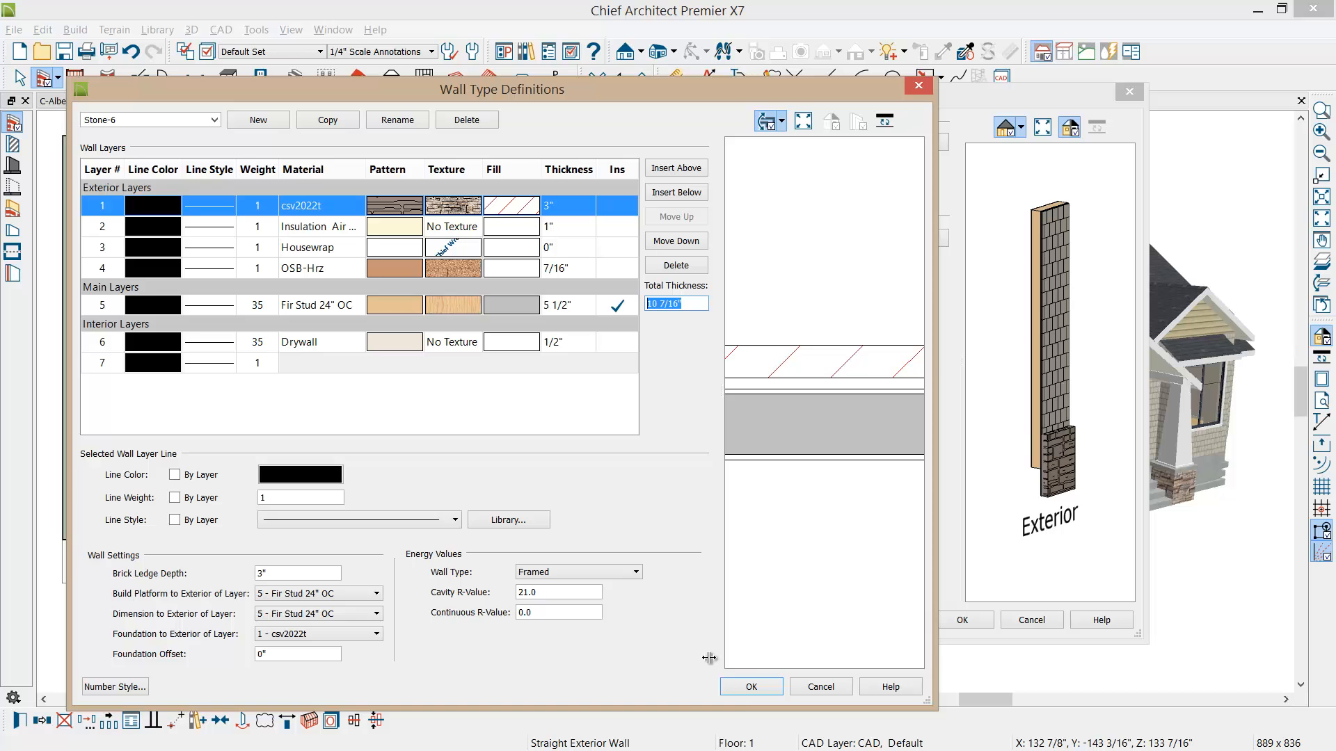
{"action": "left_click", "coordinate": [741, 690]}
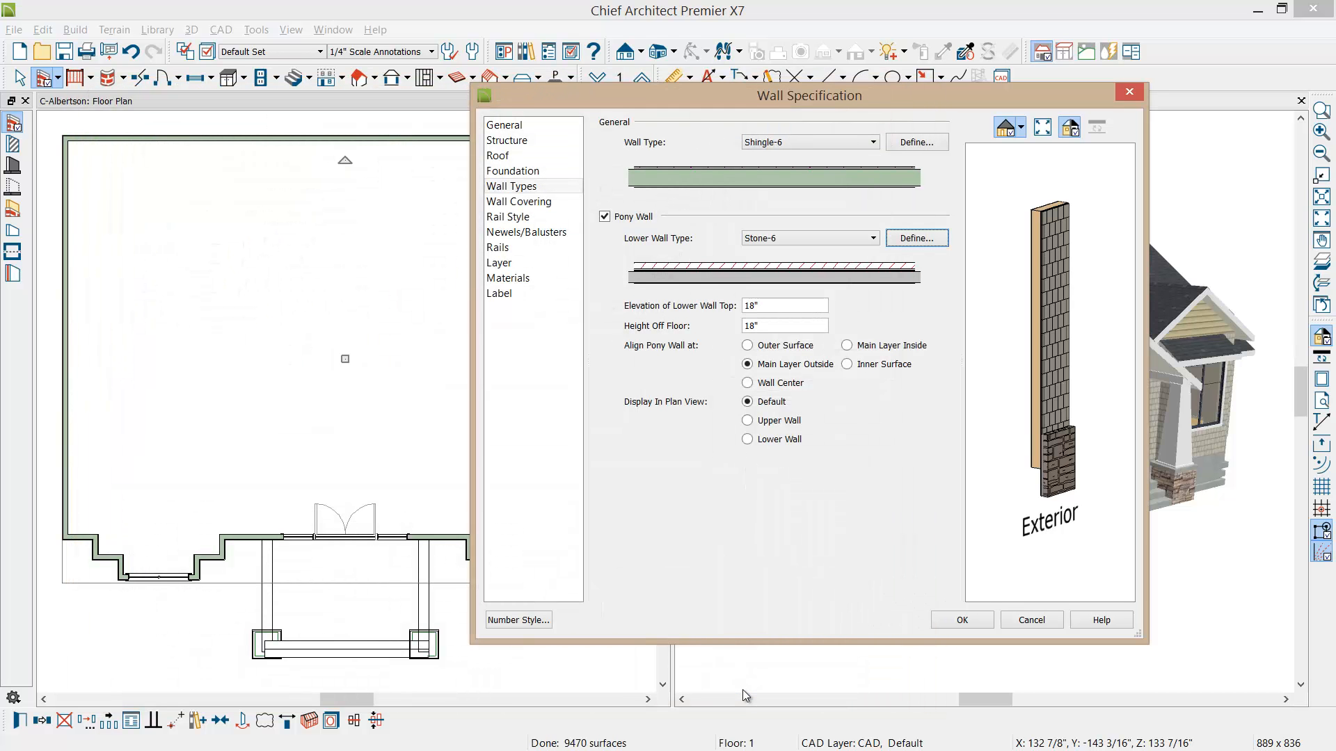
Apply the pony wall to the exterior walls with the lower wall top at an elevation of 18" and check it in 3D
{"action": "left_click_drag", "start_coordinate": [765, 306], "coordinate": [743, 306]}
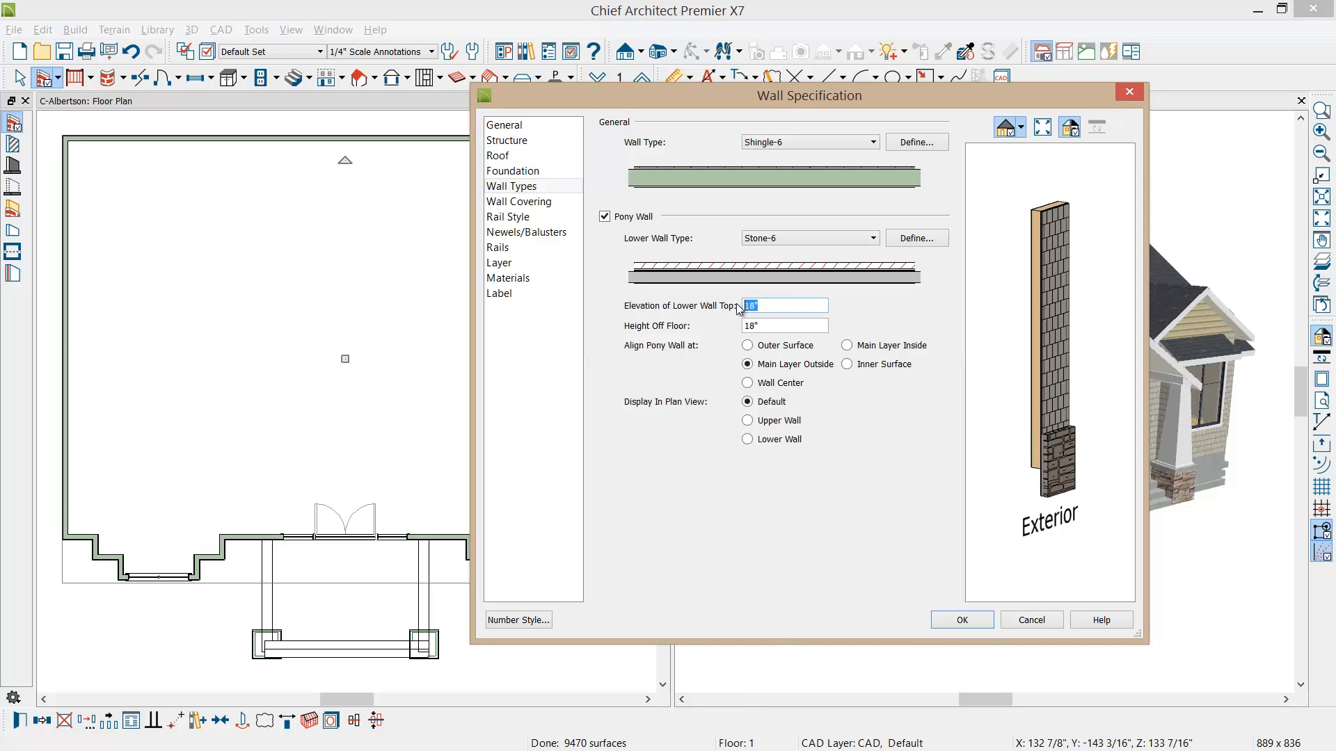
{"action": "left_click", "coordinate": [975, 620]}
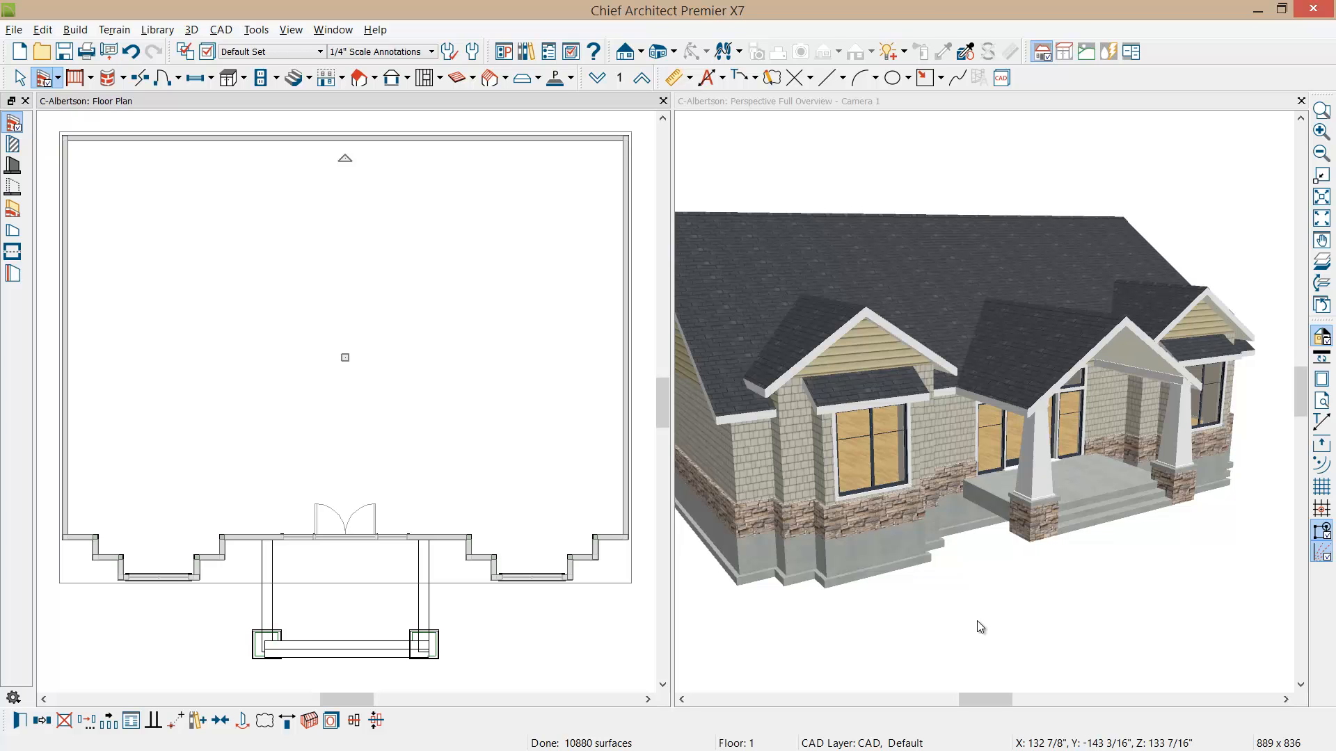
{"action": "middle_click_drag", "start_coordinate": [927, 573], "coordinate": [939, 572]}
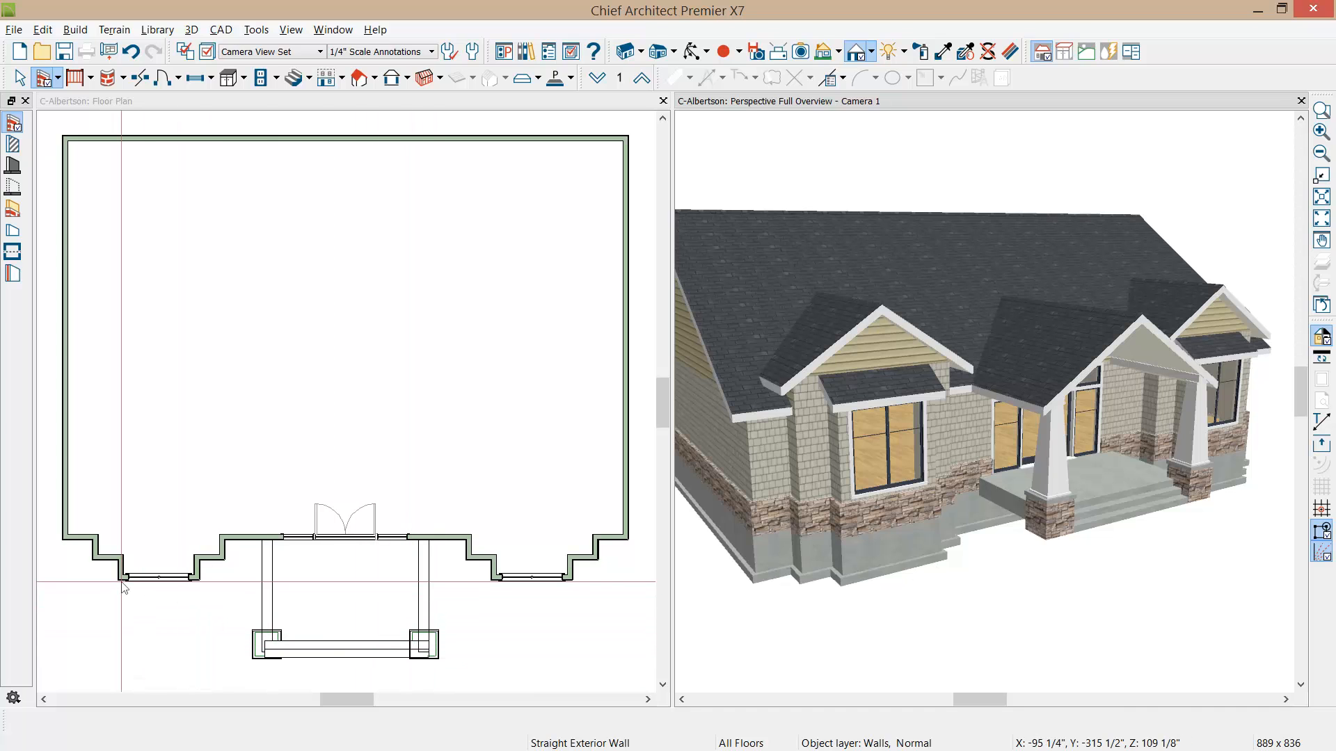
Select the six walls around the two front window bump-outs in the floor plan and open their specification
{"action": "scroll", "coordinate": [124, 583], "scroll_direction": "up", "scroll_amount": 2}
{"action": "left_click", "coordinate": [66, 571]}
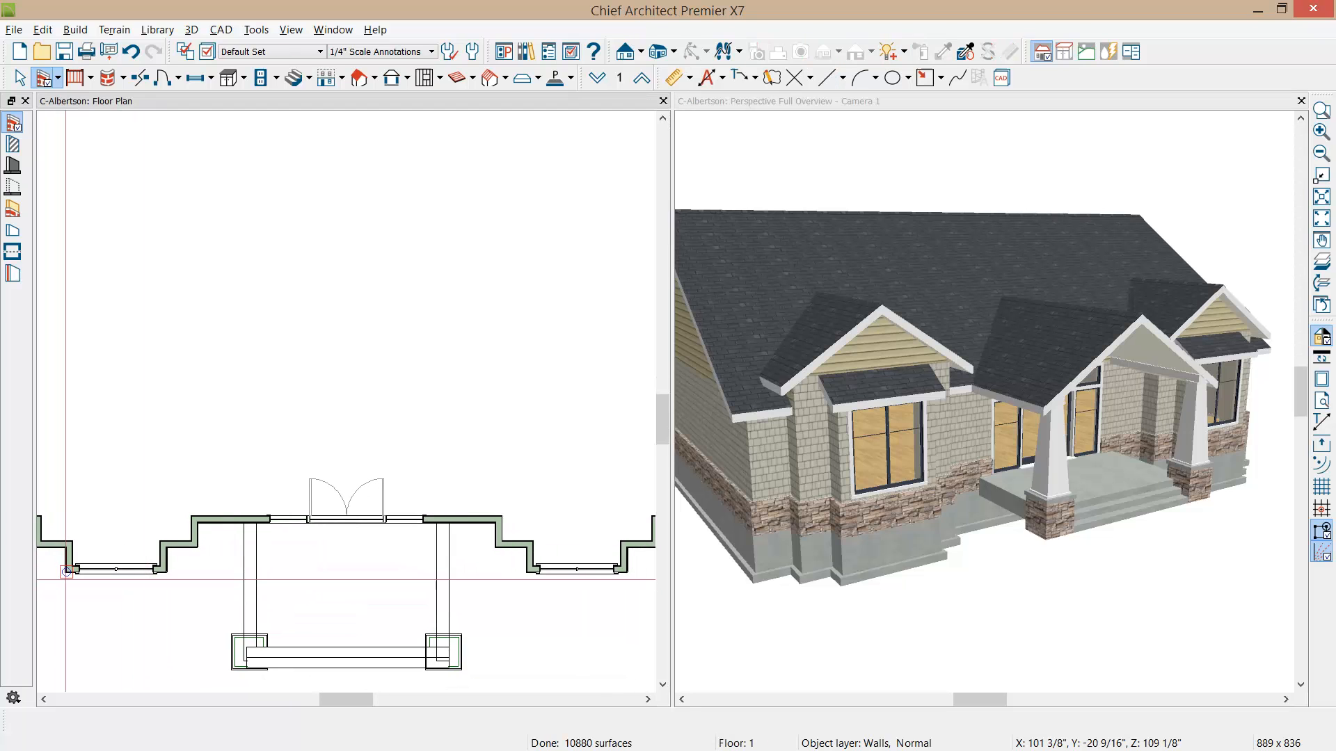
{"action": "key", "text": "space"}
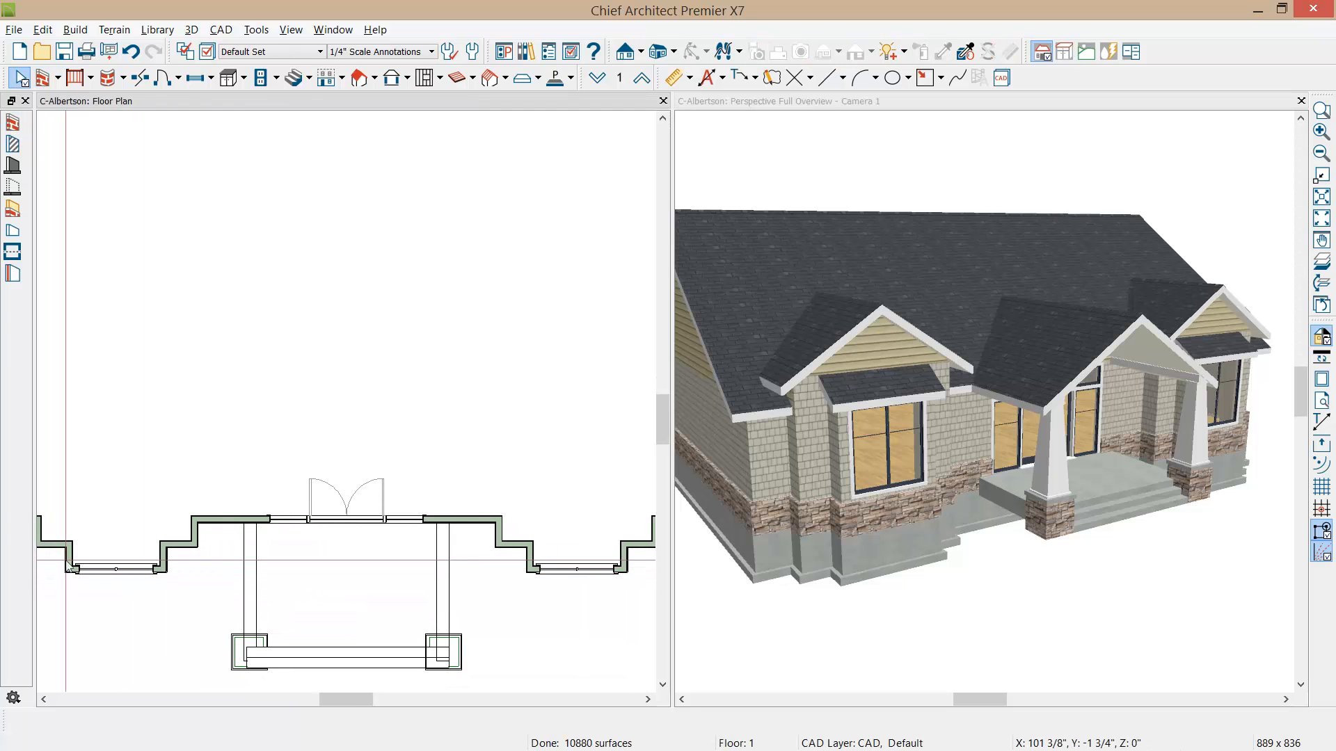
{"action": "left_click", "coordinate": [69, 569]}
{"action": "left_click", "coordinate": [66, 553], "text": "shift"}
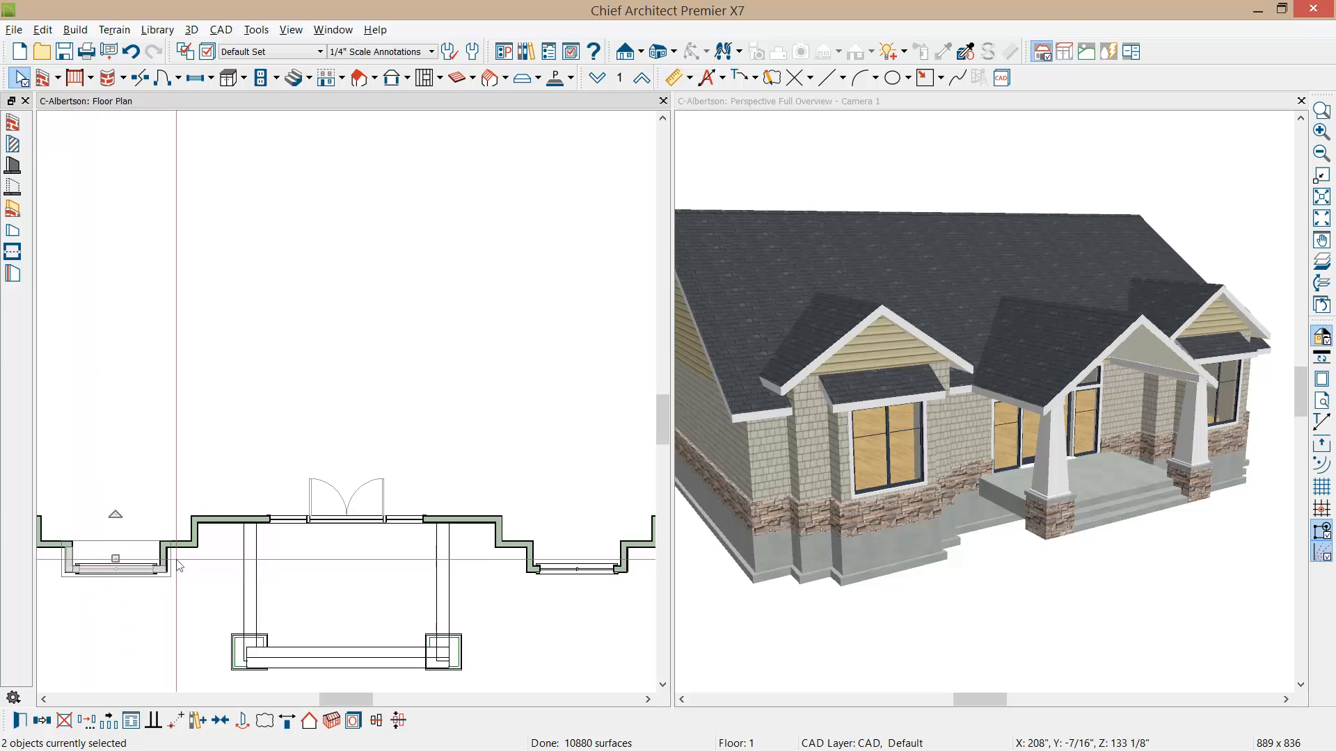
{"action": "left_click", "coordinate": [532, 569], "text": "shift"}
{"action": "left_click", "coordinate": [626, 561], "text": "shift"}
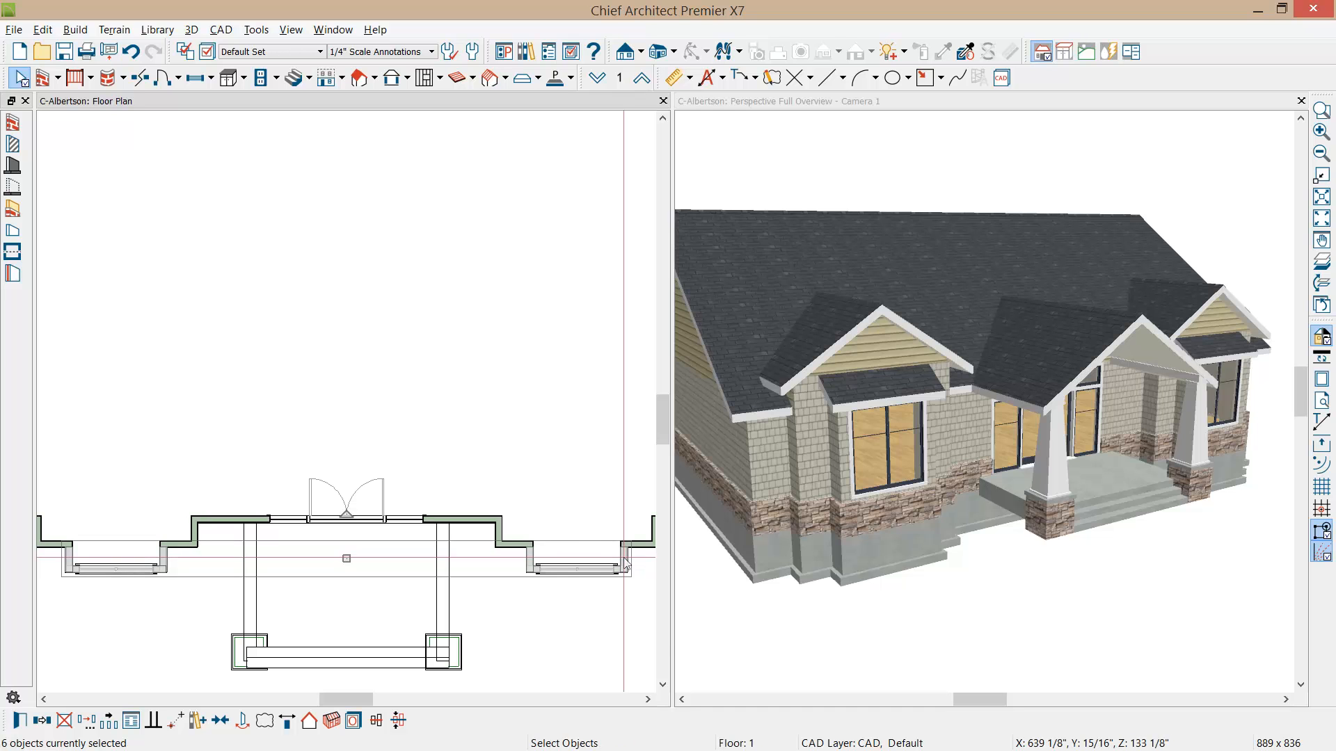
{"action": "key", "text": "ctrl+e"}
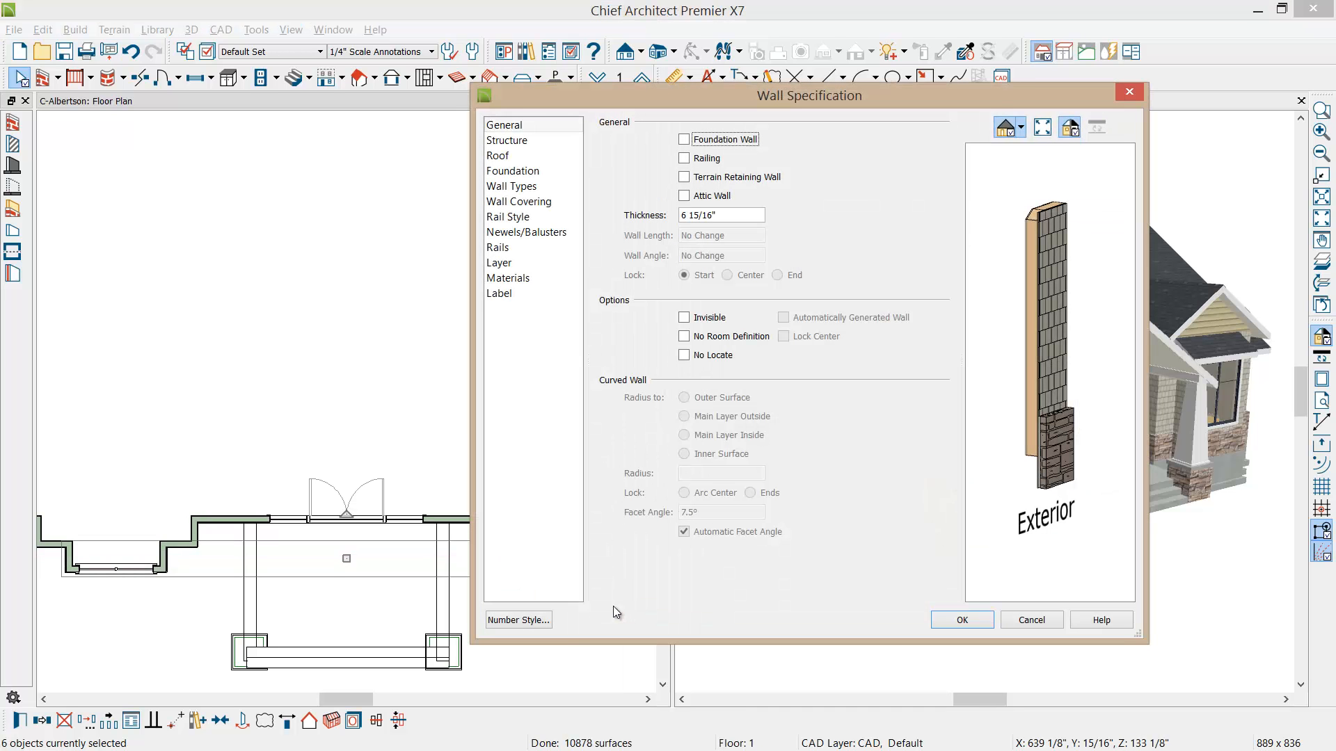
Turn off the pony wall for the selected bump-out walls and set their wall type to Siding-6-Vertical
{"action": "left_click", "coordinate": [528, 188]}
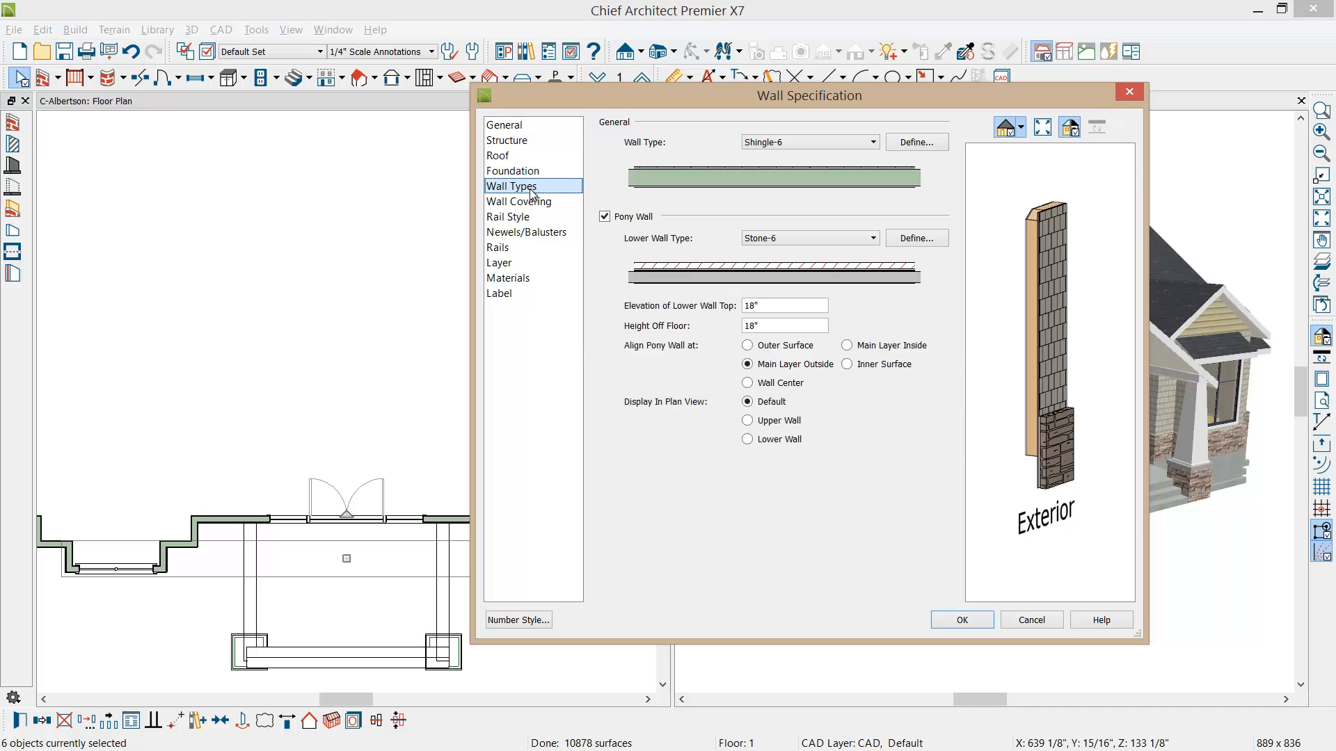
{"action": "left_click", "coordinate": [626, 219]}
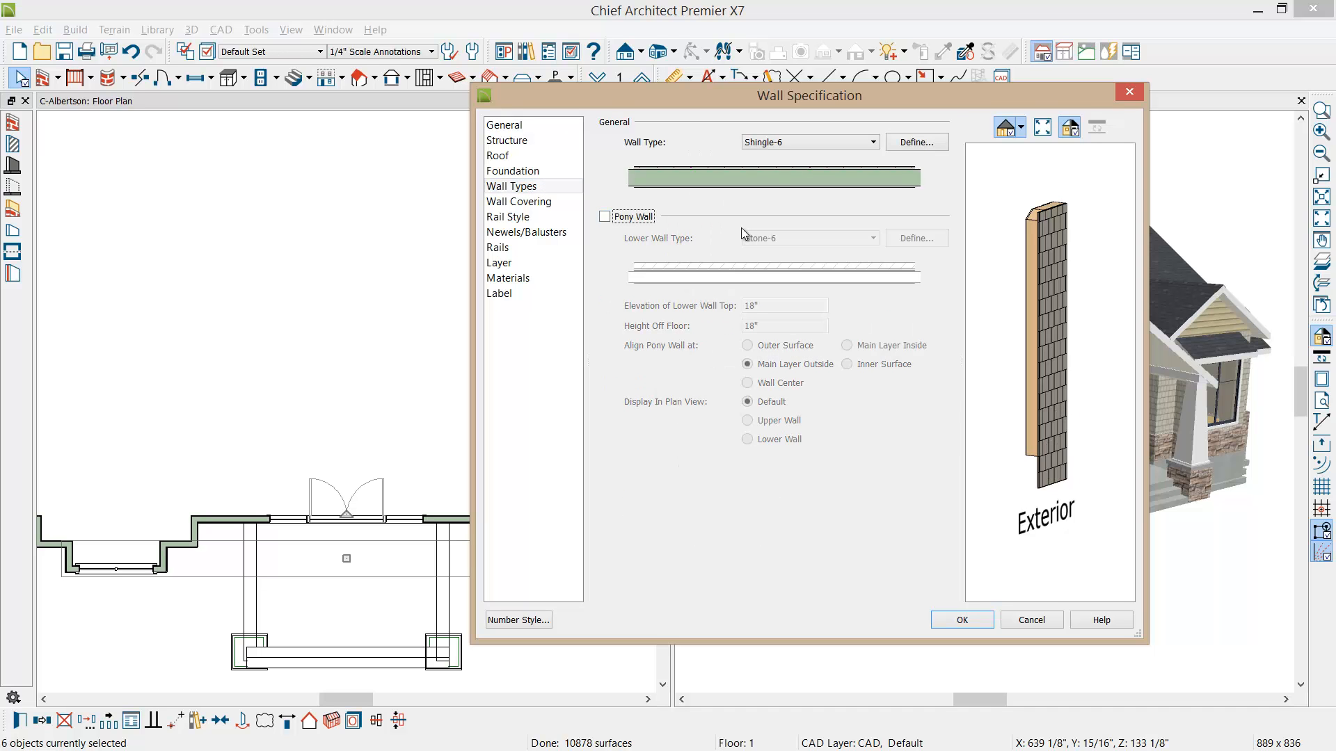
{"action": "left_click", "coordinate": [872, 143]}
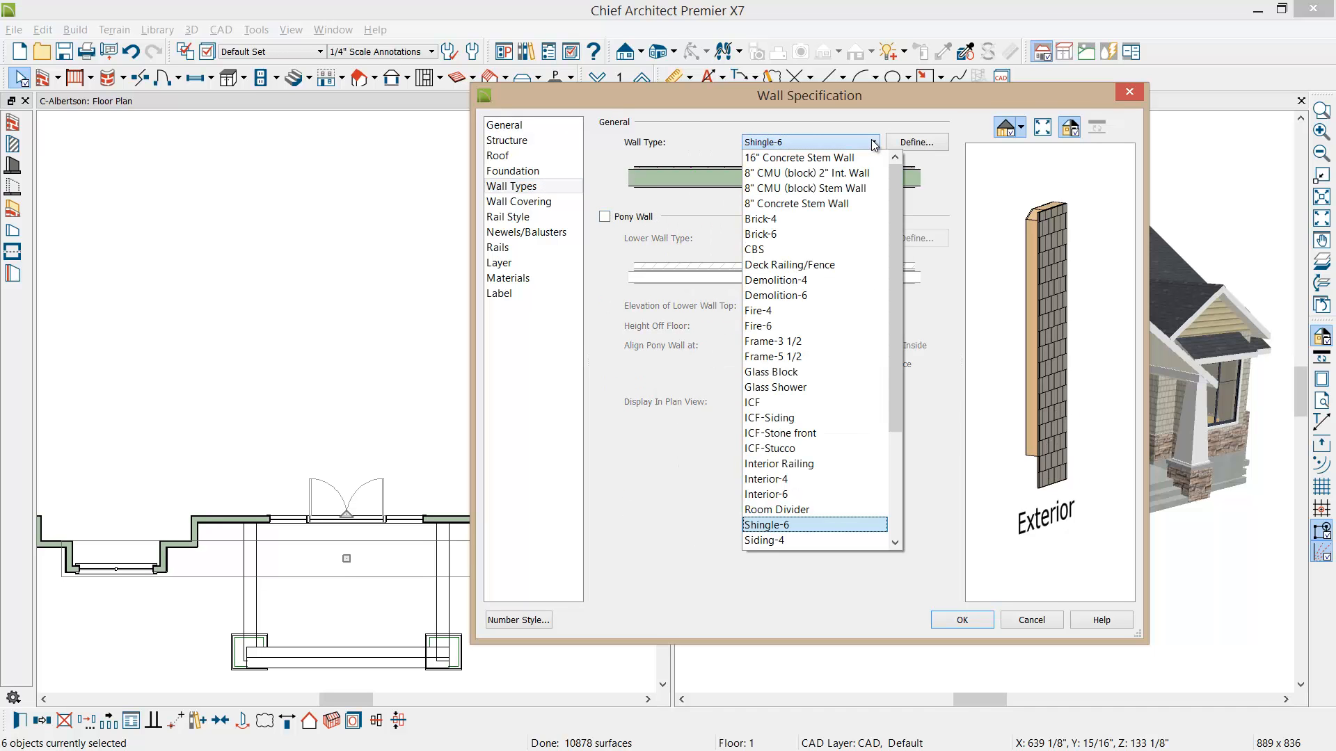
{"action": "left_click_drag", "start_coordinate": [894, 330], "coordinate": [893, 378]}
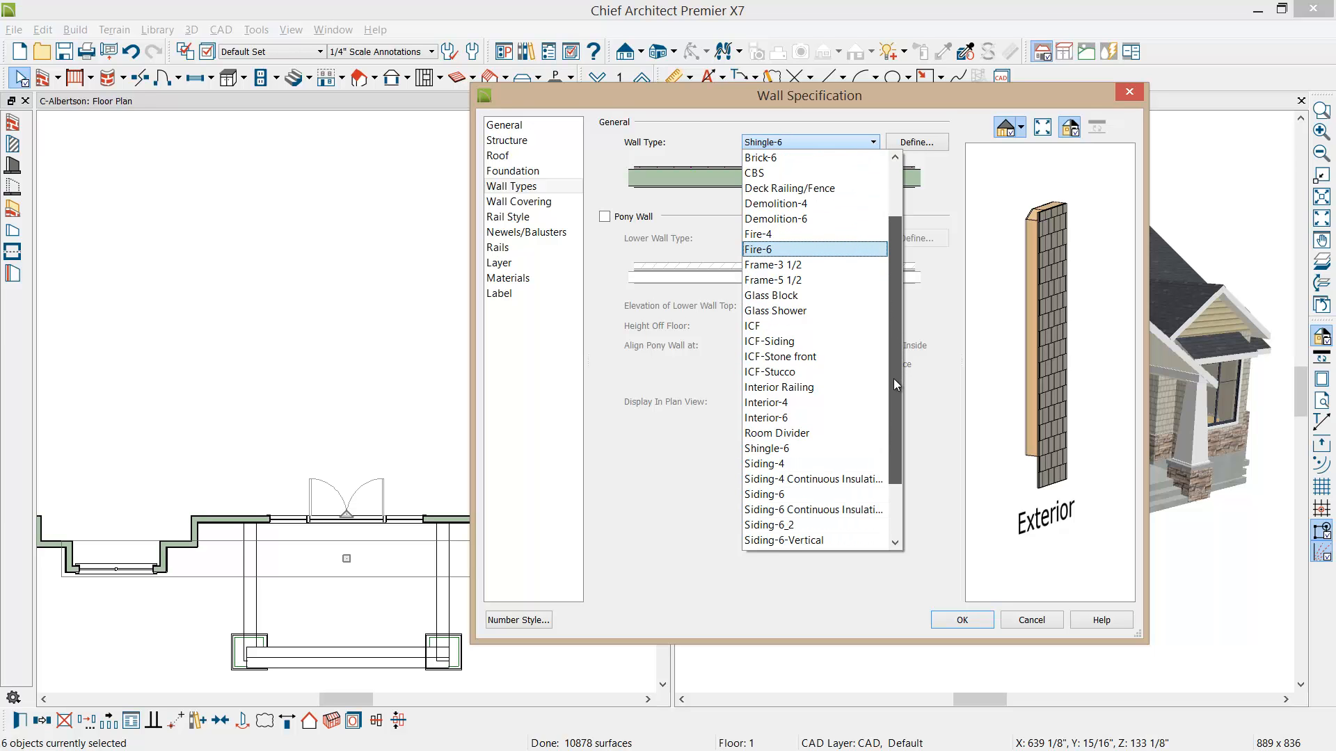
{"action": "left_click", "coordinate": [809, 540]}
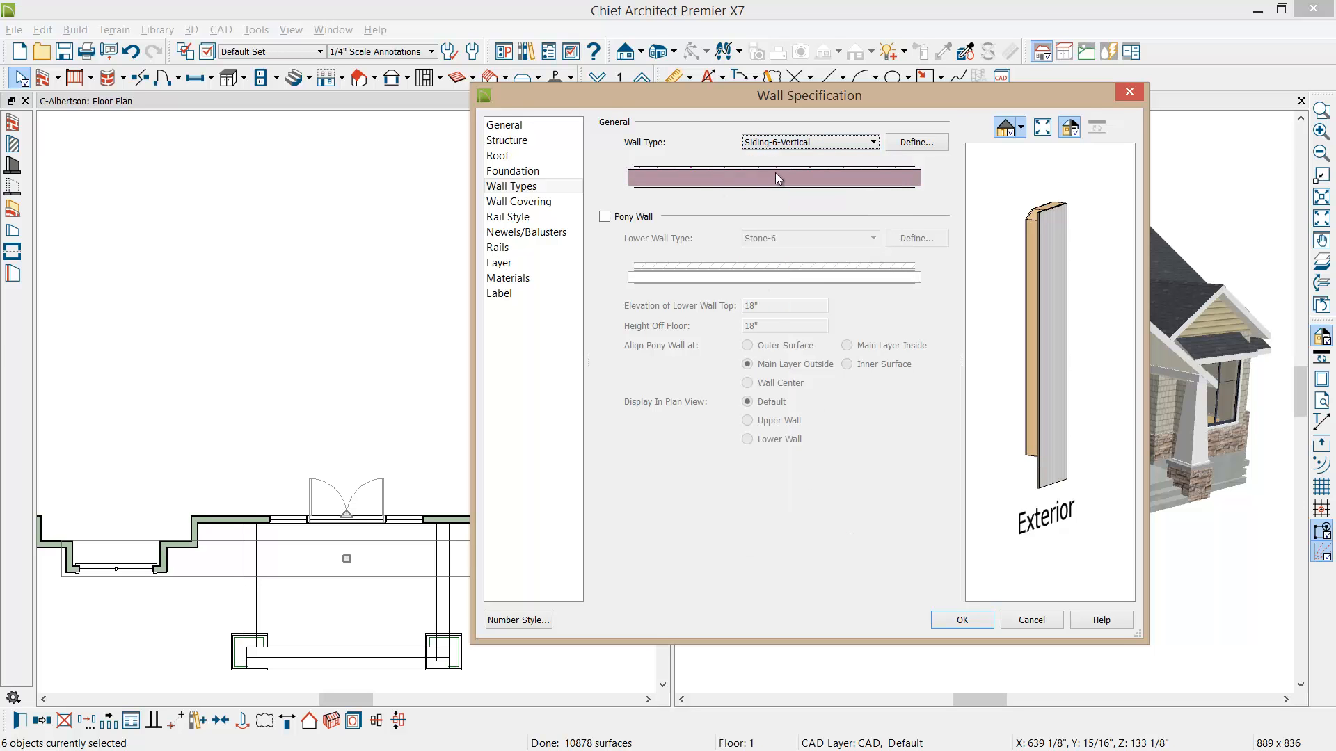
{"action": "left_click", "coordinate": [962, 620]}
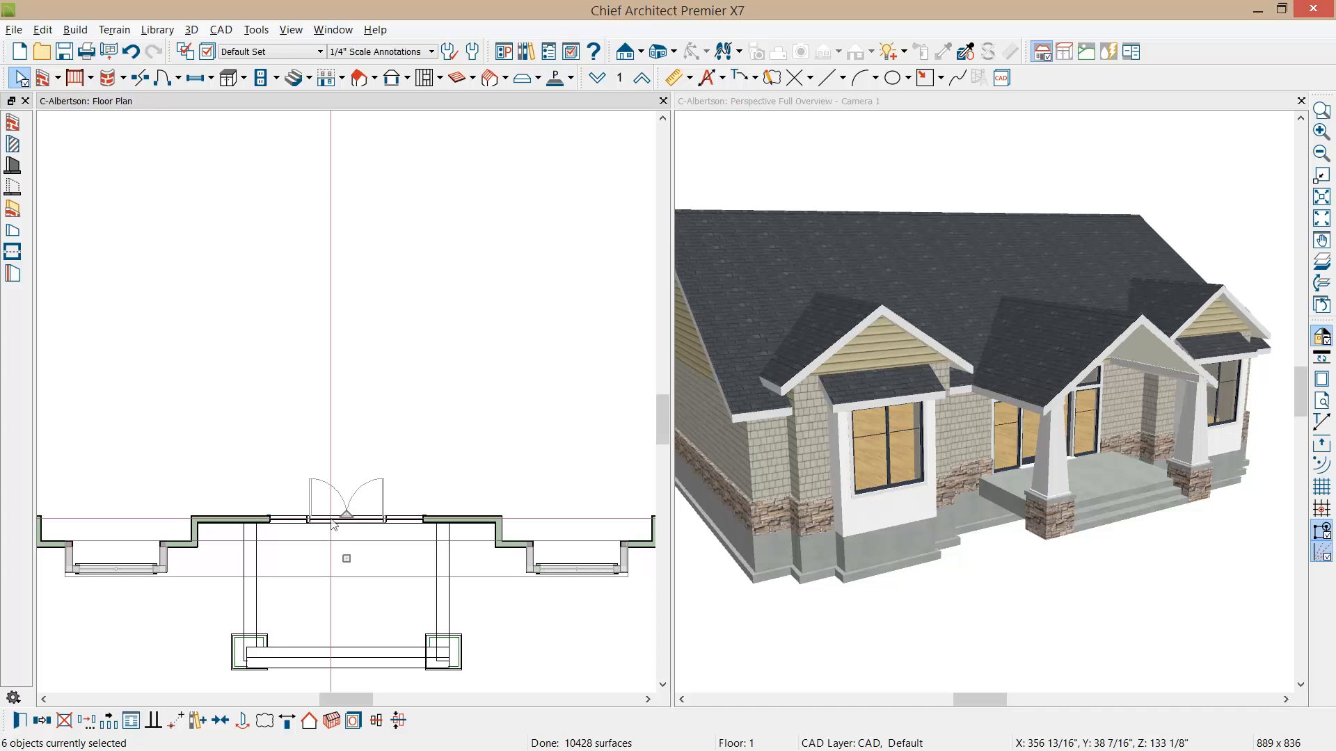
{"action": "left_click", "coordinate": [279, 548]}
{"action": "middle_click_drag", "start_coordinate": [220, 548], "coordinate": [250, 544]}
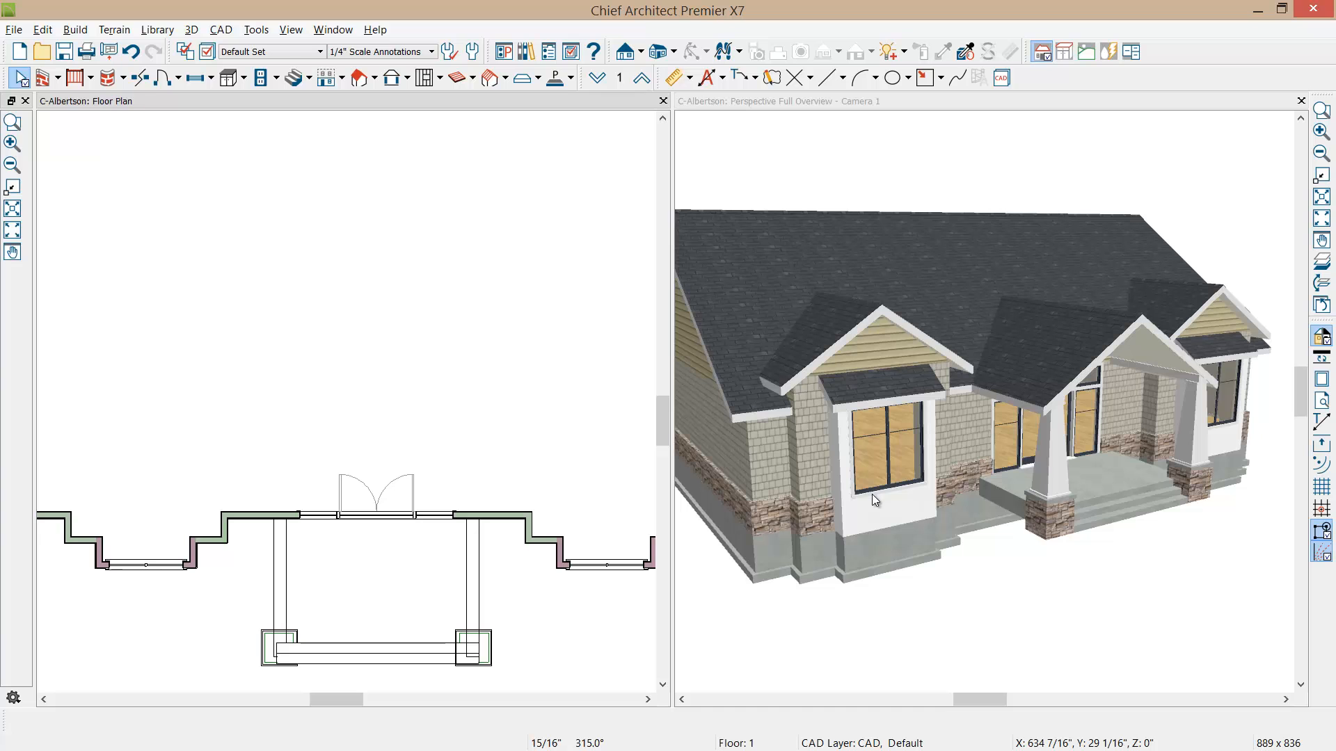
Go up to the attic floor and select all its walls except the four short ones in front of the window gables
{"action": "left_click", "coordinate": [641, 78]}
{"action": "scroll", "coordinate": [485, 432], "scroll_direction": "down", "scroll_amount": 3}
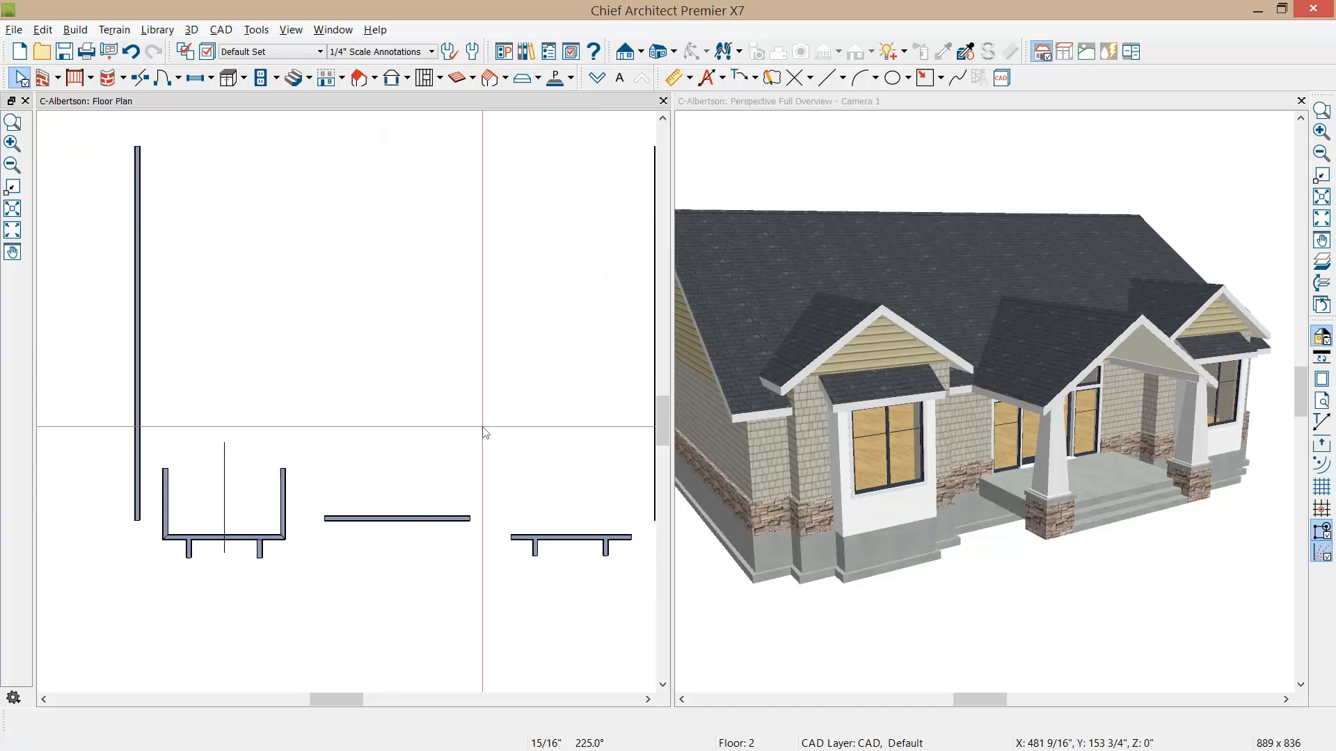
{"action": "left_click", "coordinate": [42, 78]}
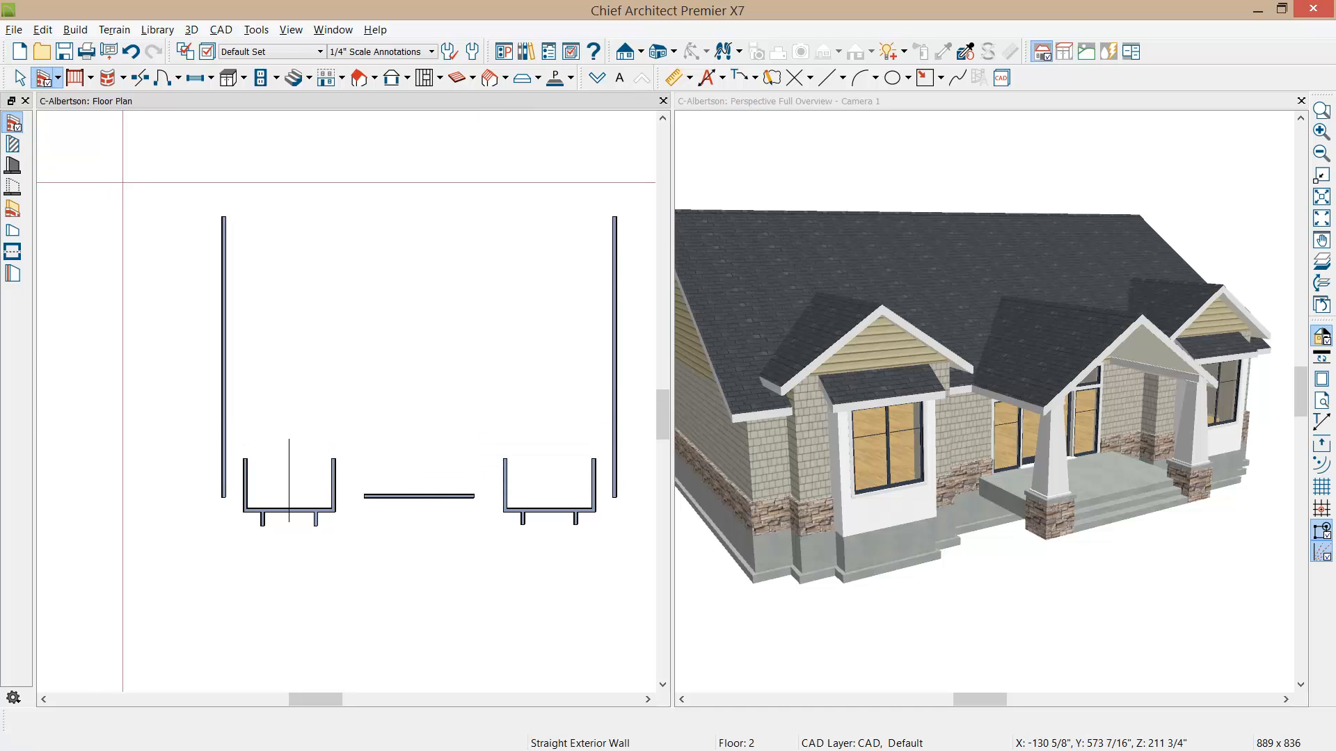
{"action": "left_click_drag", "start_coordinate": [141, 182], "coordinate": [628, 569]}
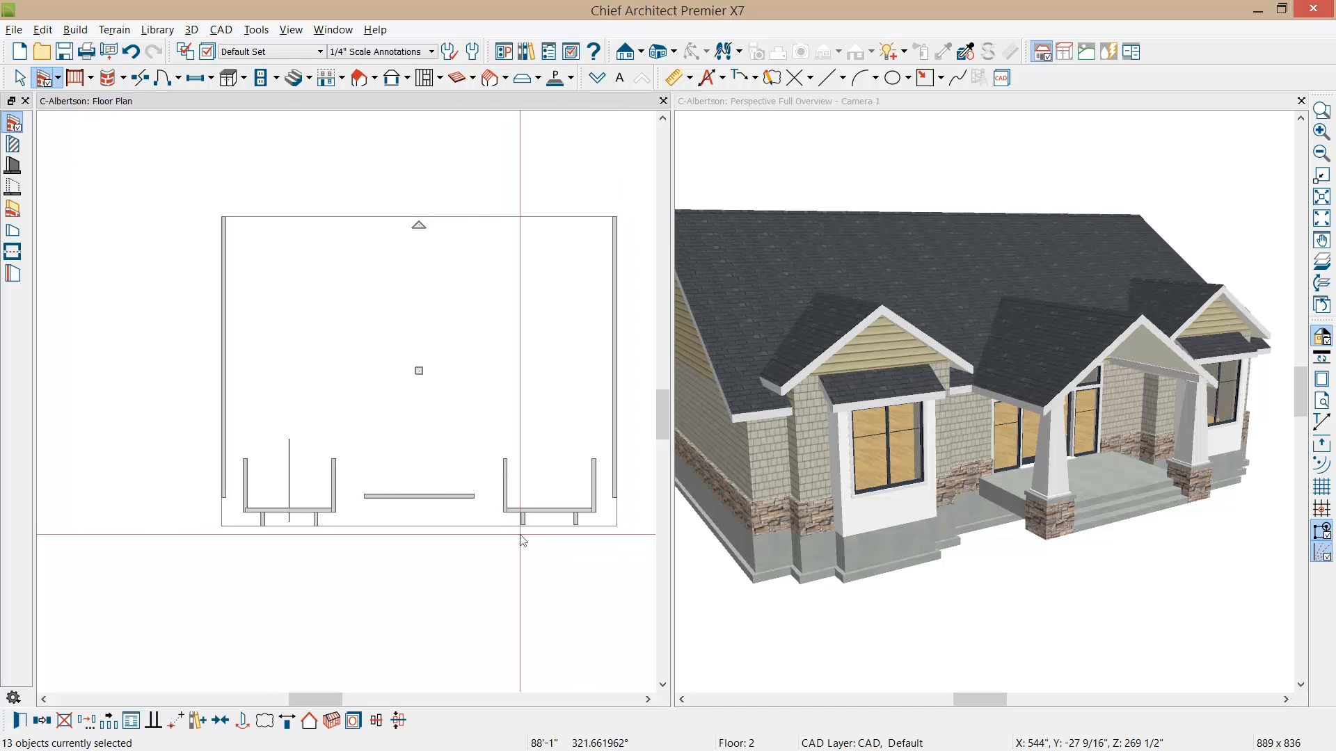
{"action": "left_click", "coordinate": [263, 525], "text": "shift"}
{"action": "left_click", "coordinate": [316, 522], "text": "shift"}
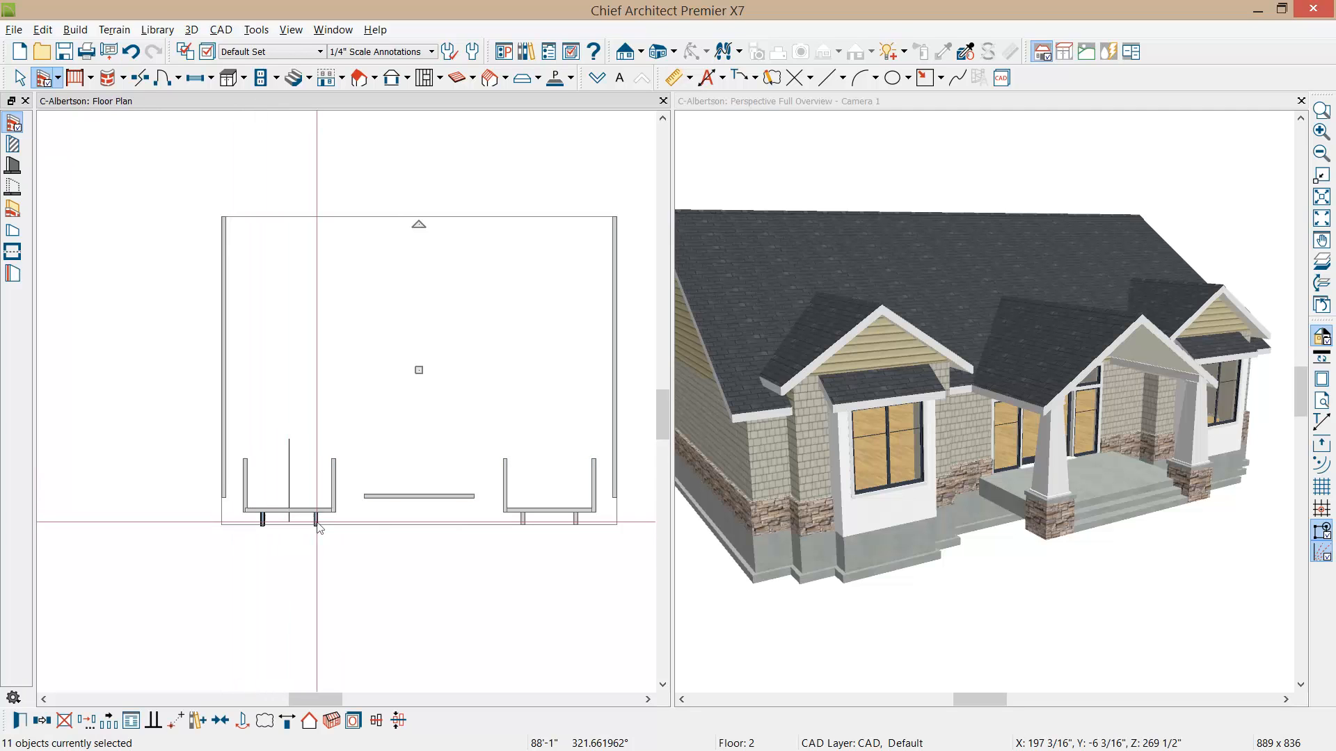
{"action": "left_click", "coordinate": [523, 521], "text": "shift"}
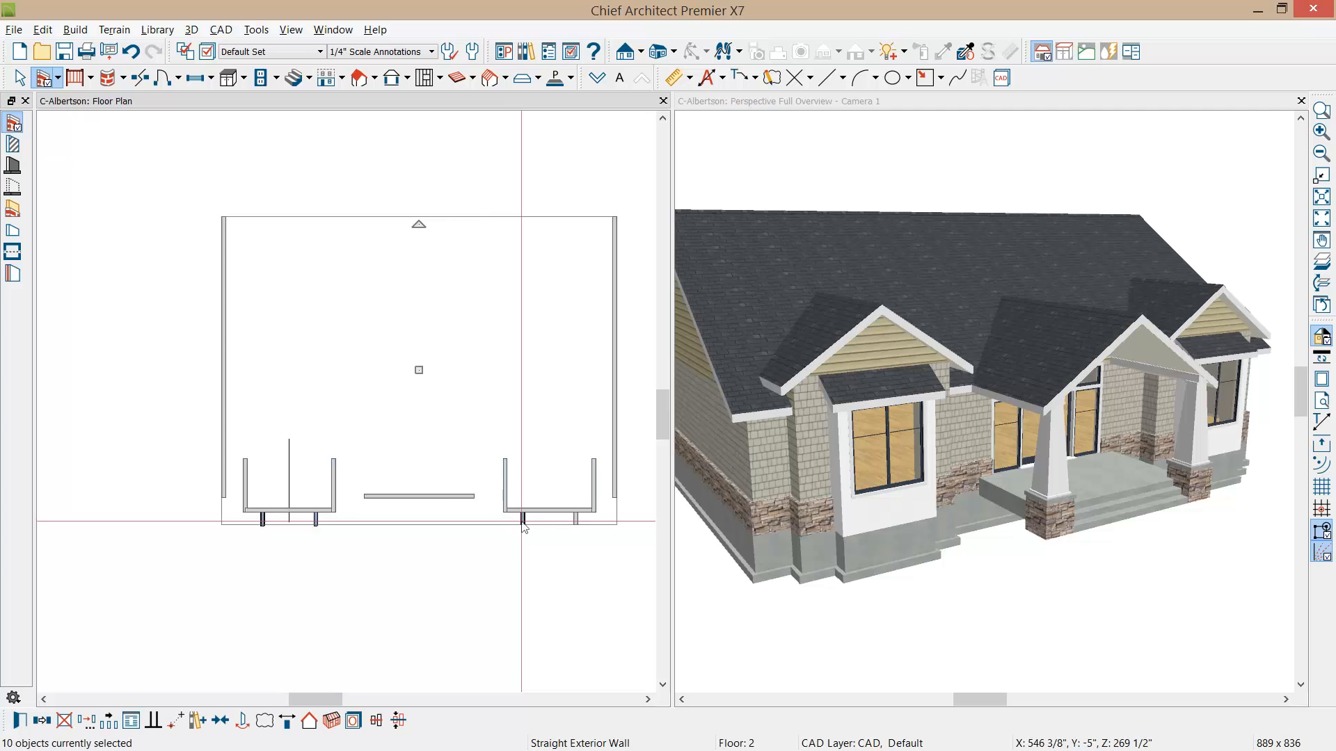
{"action": "left_click", "coordinate": [576, 521], "text": "shift"}
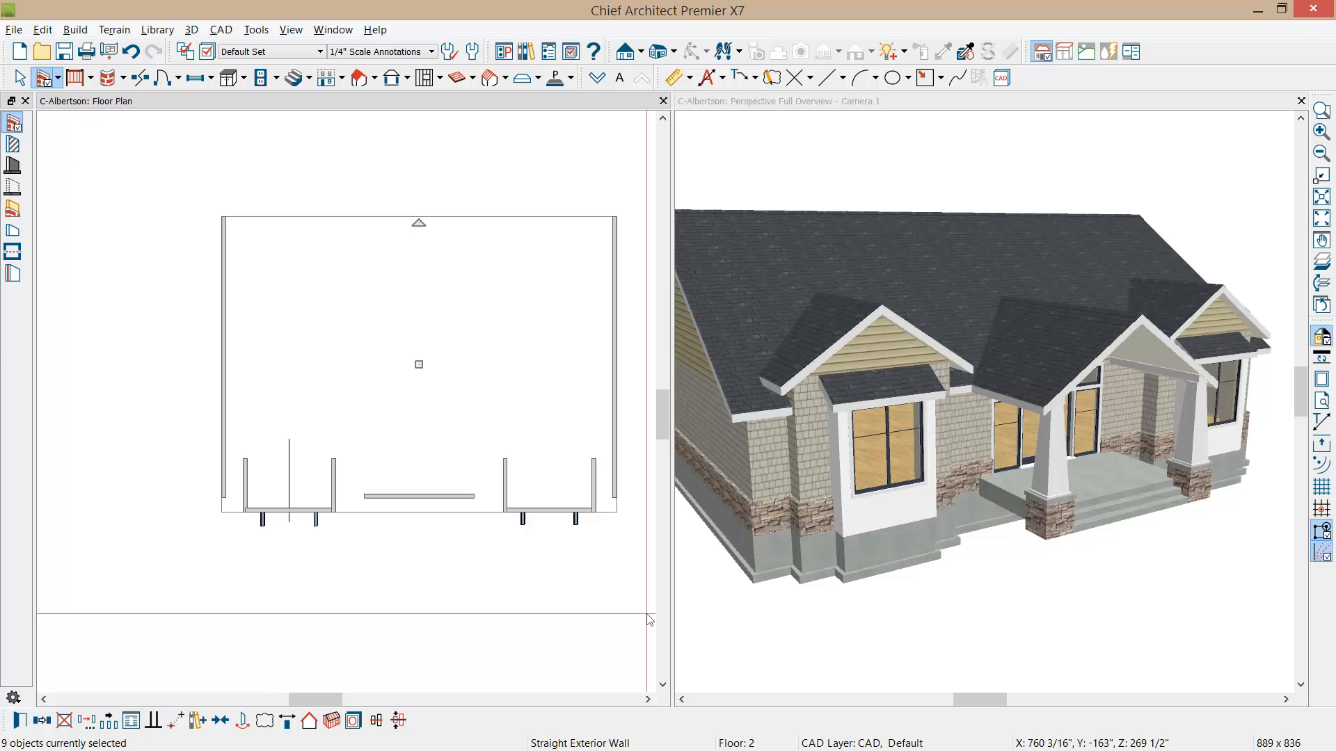
Set the selected attic walls to the Shingle-6 wall type and check the front gable in 3D
{"action": "left_click", "coordinate": [20, 722]}
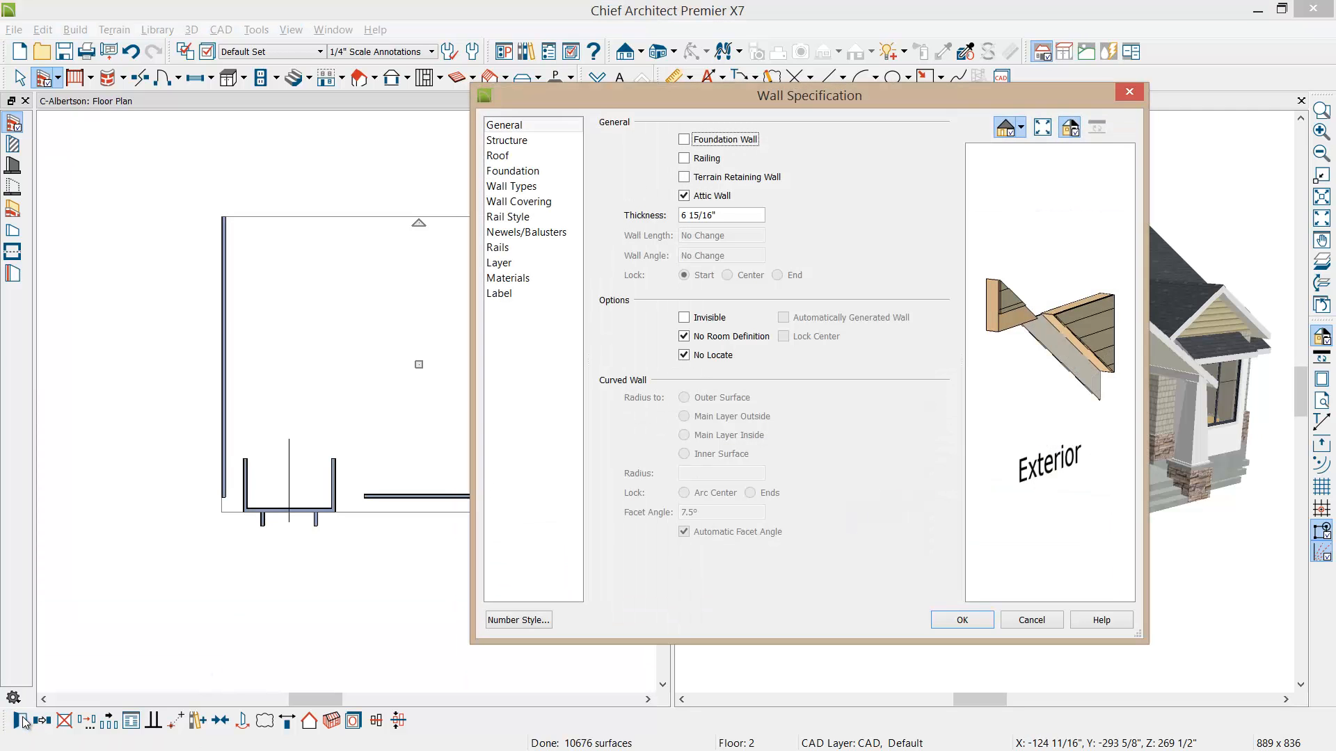
{"action": "left_click", "coordinate": [528, 186]}
{"action": "left_click", "coordinate": [804, 142]}
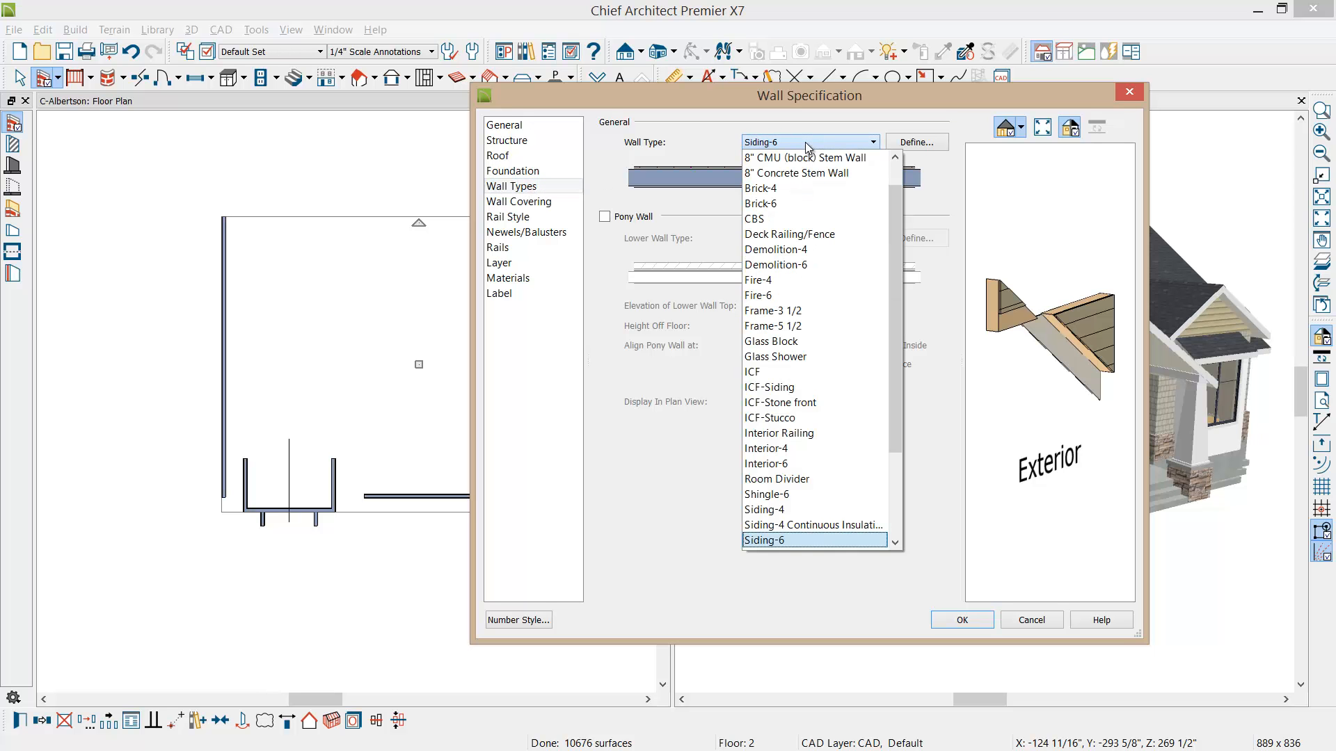
{"action": "left_click", "coordinate": [807, 491]}
{"action": "left_click", "coordinate": [962, 620]}
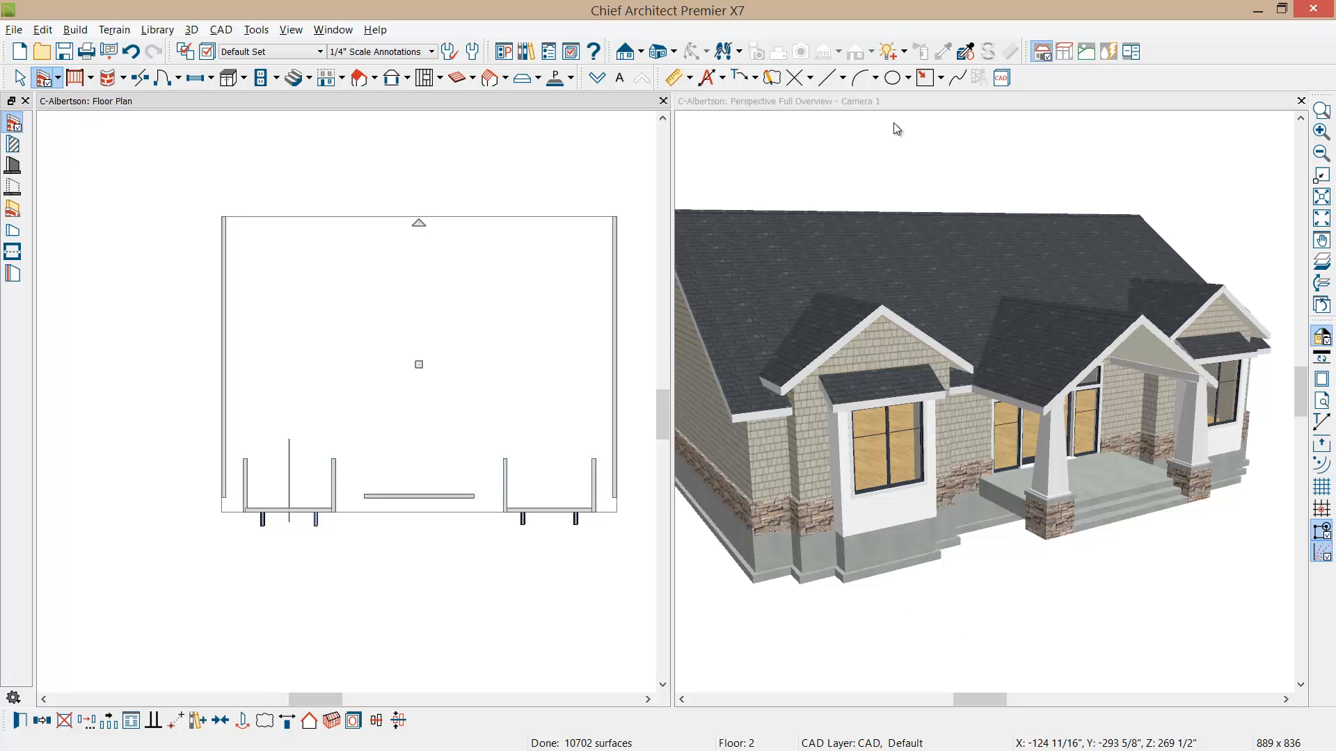
{"action": "left_click", "coordinate": [753, 118]}
{"action": "left_click_drag", "start_coordinate": [828, 390], "coordinate": [842, 438]}
{"action": "scroll", "coordinate": [838, 444], "scroll_direction": "up", "scroll_amount": 3}
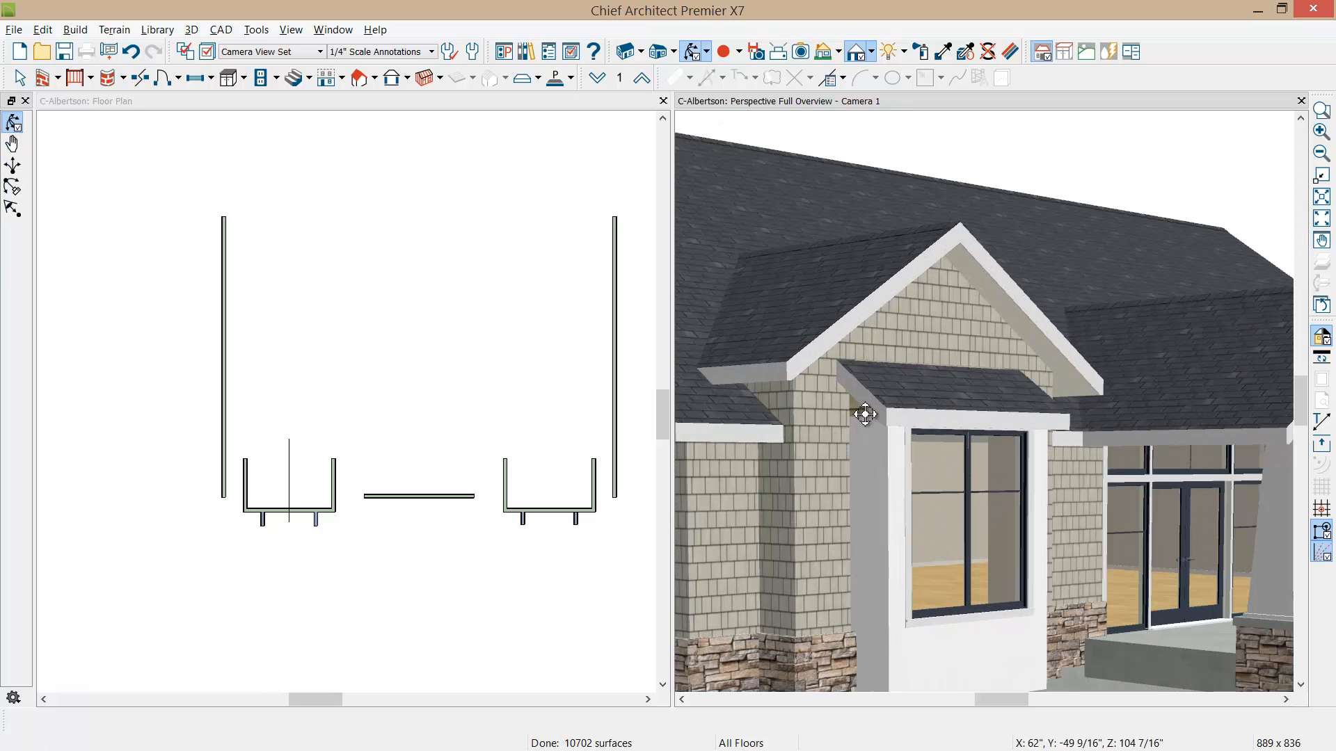
Select the four short attic walls above the window bump-outs and open their specification
{"action": "scroll", "coordinate": [270, 551], "scroll_direction": "up", "scroll_amount": 4}
{"action": "left_click", "coordinate": [167, 530]}
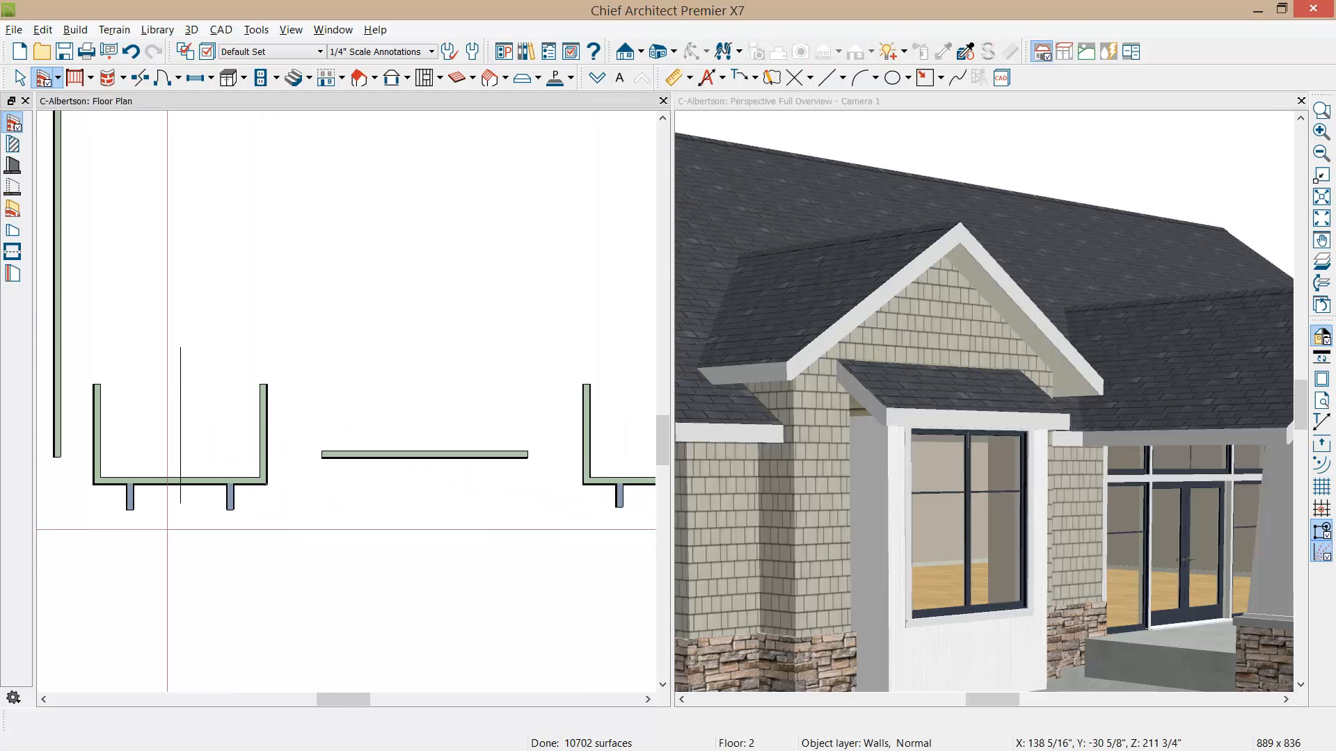
{"action": "middle_click_drag", "start_coordinate": [244, 547], "coordinate": [165, 544]}
{"action": "left_click", "coordinate": [196, 514]}
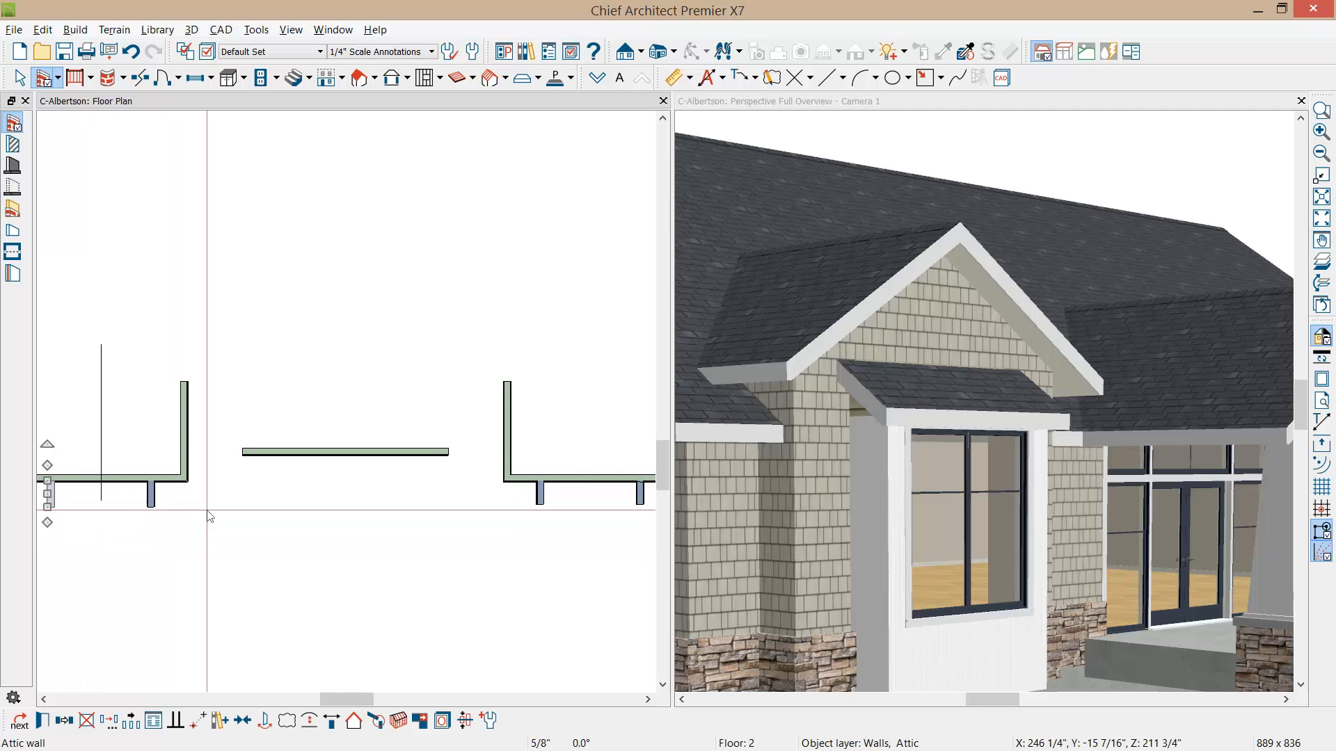
{"action": "left_click", "coordinate": [151, 492]}
{"action": "left_click", "coordinate": [540, 495], "text": "shift"}
{"action": "left_click", "coordinate": [640, 497], "text": "shift"}
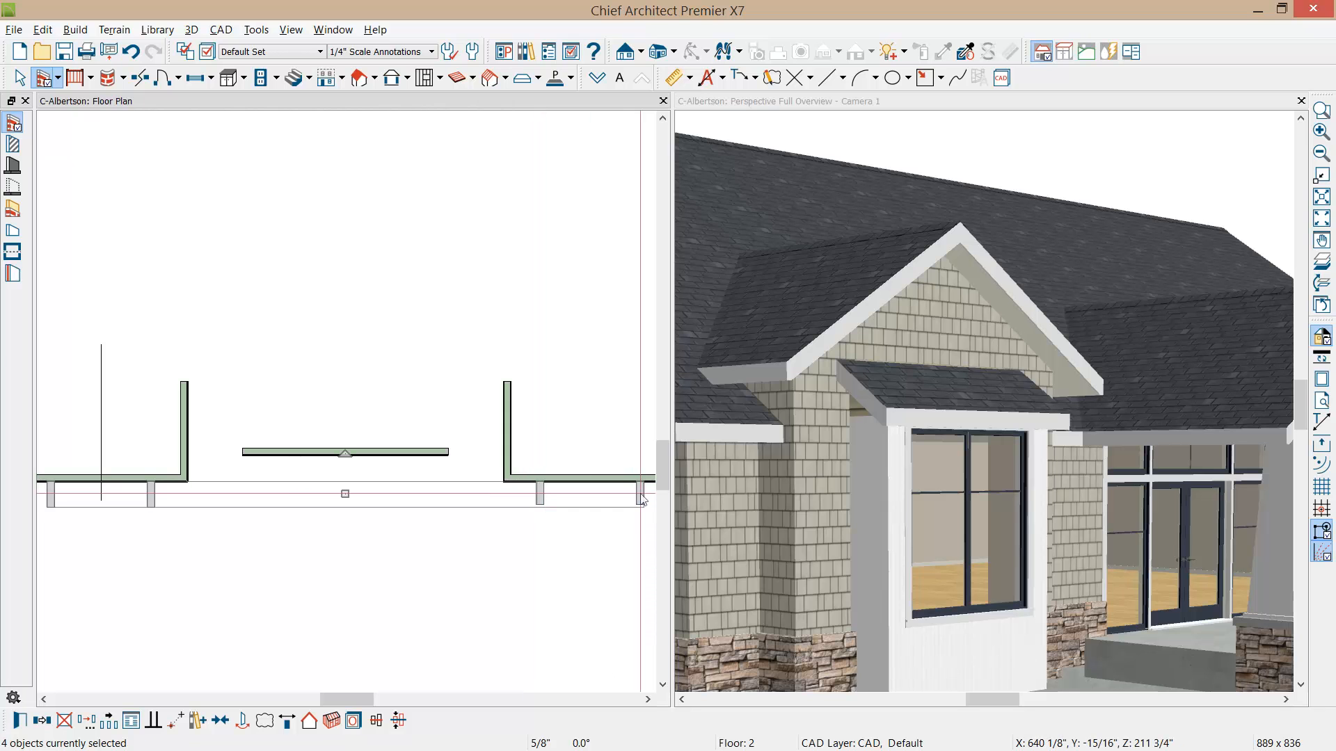
{"action": "double_click", "coordinate": [641, 498]}
Change the wall type of the four short attic walls to Siding-6-Vertical
{"action": "left_click", "coordinate": [511, 186]}
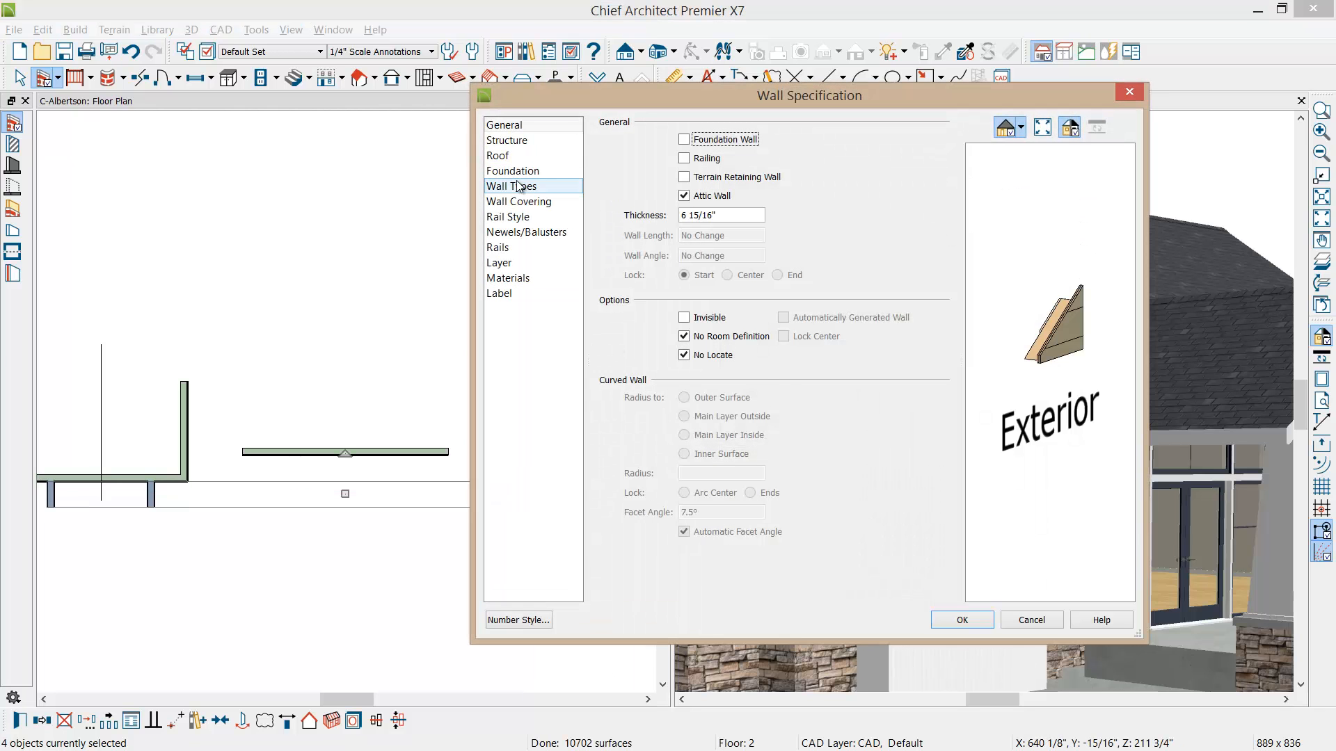
{"action": "left_click", "coordinate": [859, 144]}
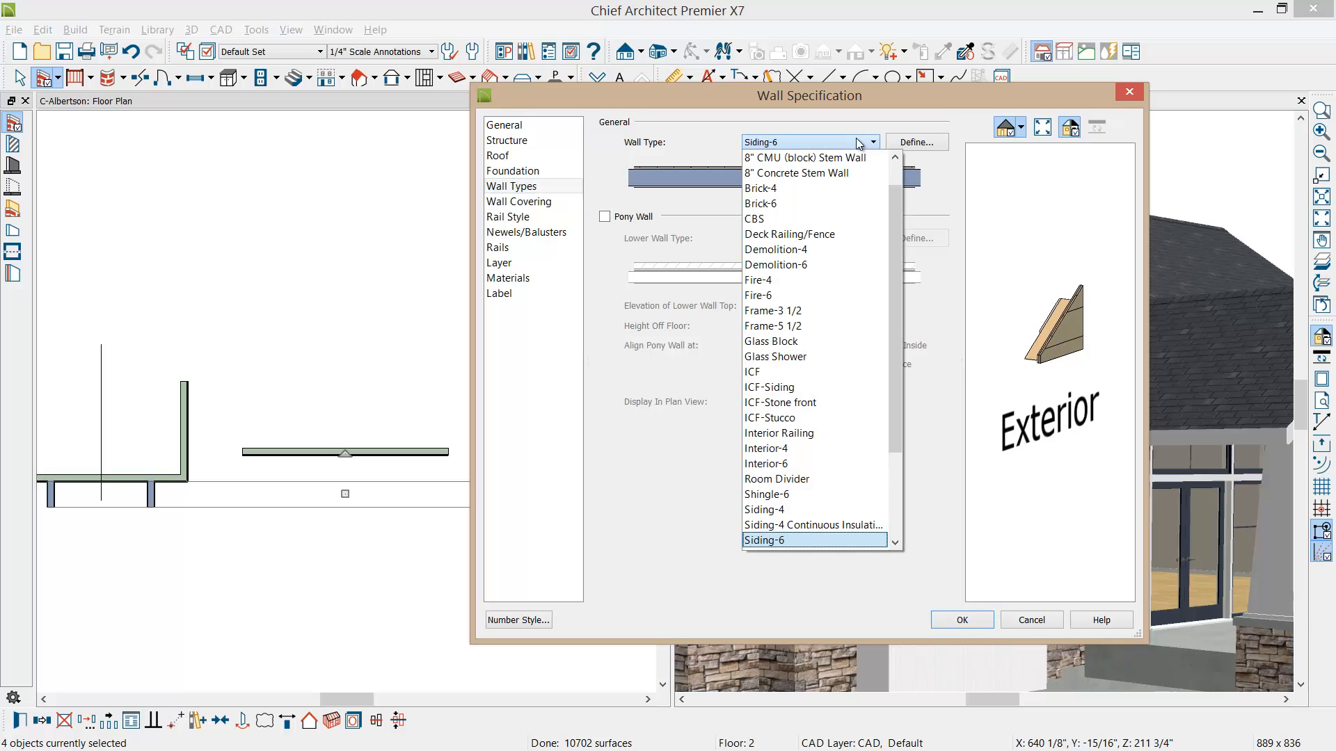
{"action": "scroll", "coordinate": [870, 417], "scroll_direction": "down", "scroll_amount": 2}
{"action": "left_click", "coordinate": [840, 493]}
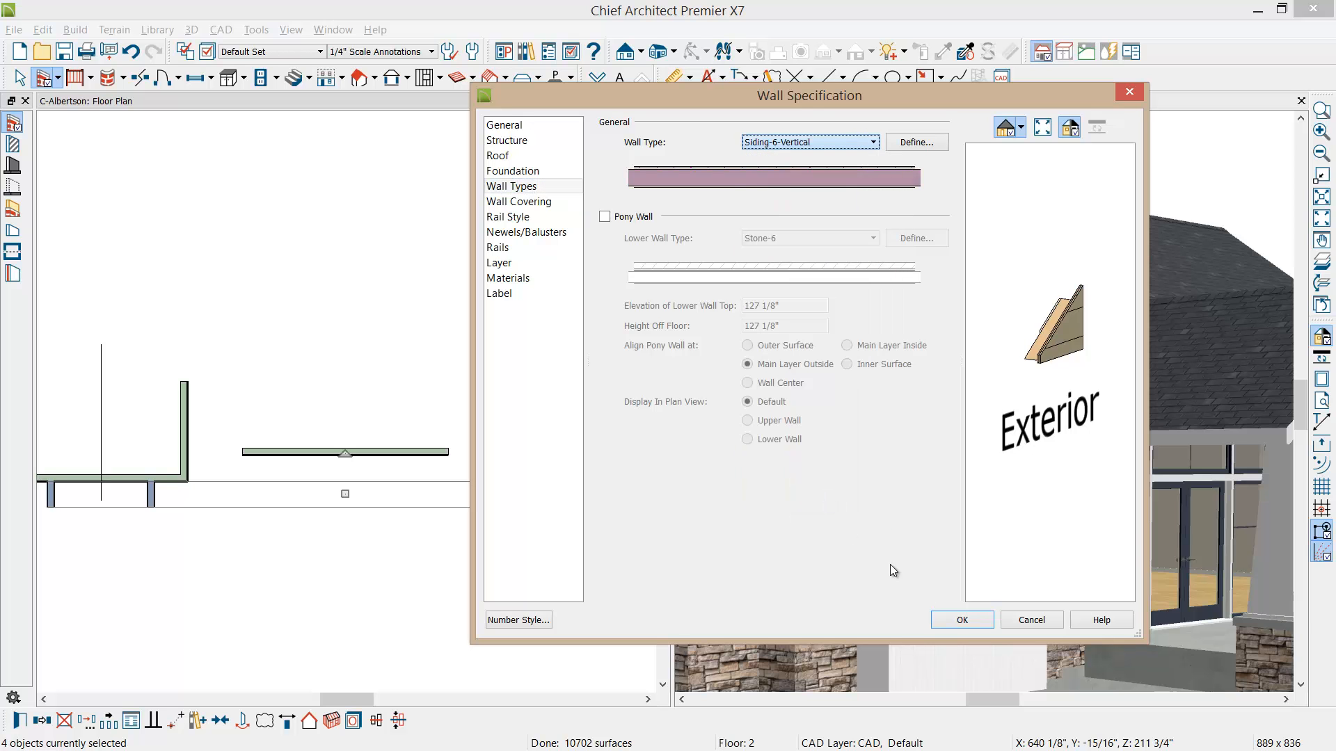
{"action": "left_click", "coordinate": [974, 619]}
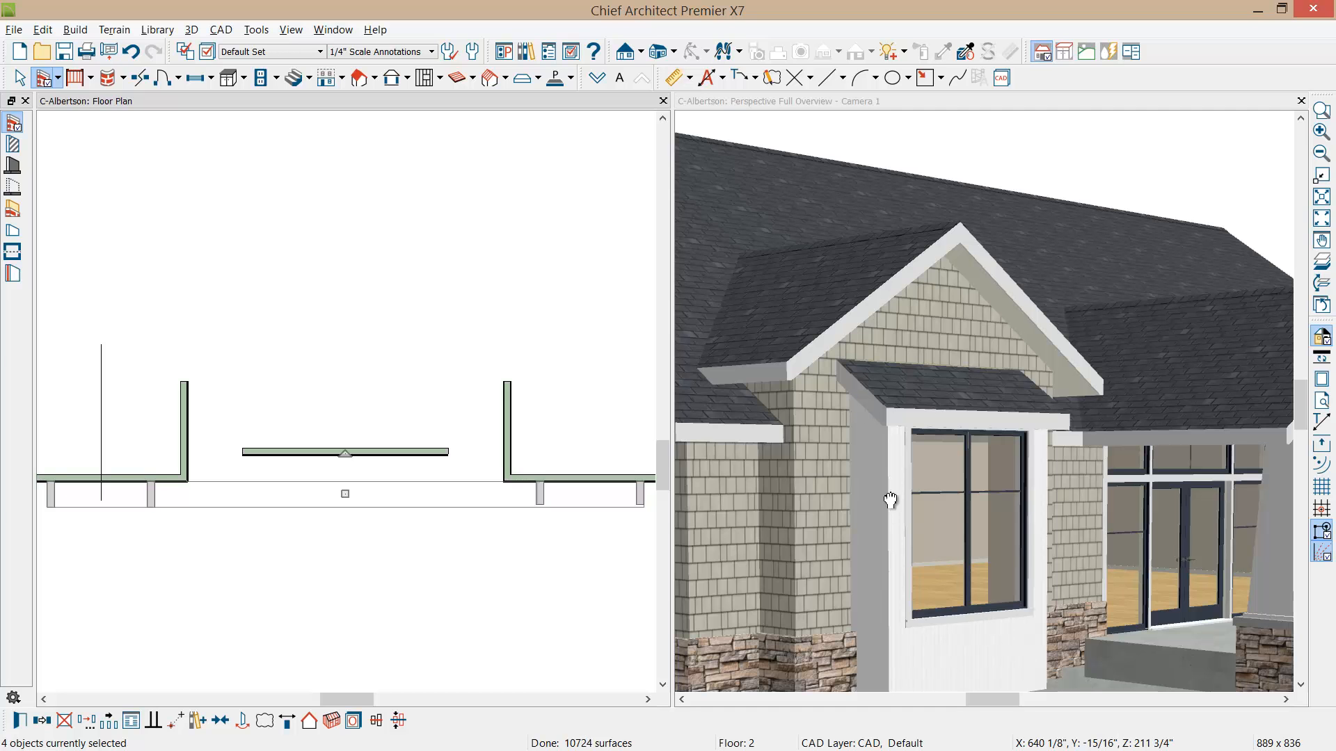
Examine in 3D the line where the shingle walls meet the stone pony wall beside the front window bump-out
{"action": "left_click_drag", "start_coordinate": [890, 501], "coordinate": [933, 477]}
{"action": "scroll", "coordinate": [933, 501], "scroll_direction": "down", "scroll_amount": 3}
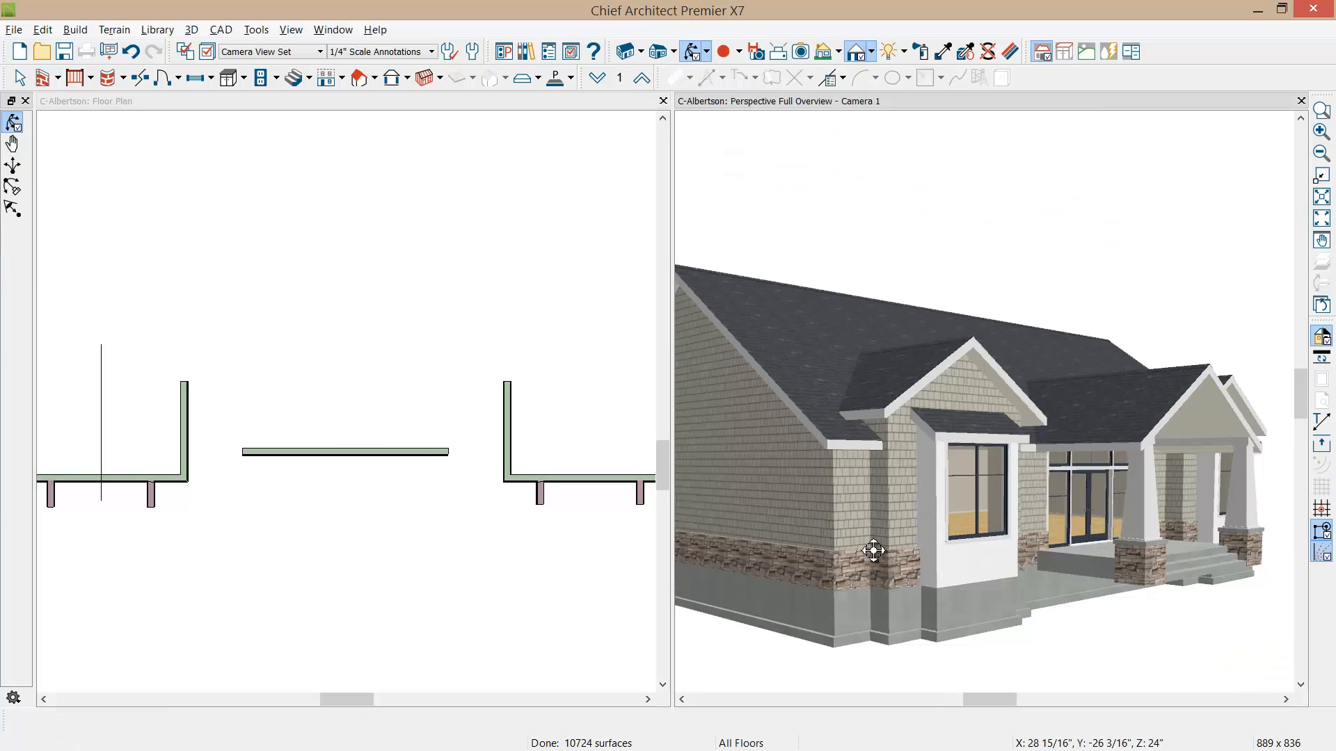
{"action": "scroll", "coordinate": [869, 551], "scroll_direction": "up", "scroll_amount": 2}
{"action": "scroll", "coordinate": [862, 560], "scroll_direction": "up", "scroll_amount": 2}
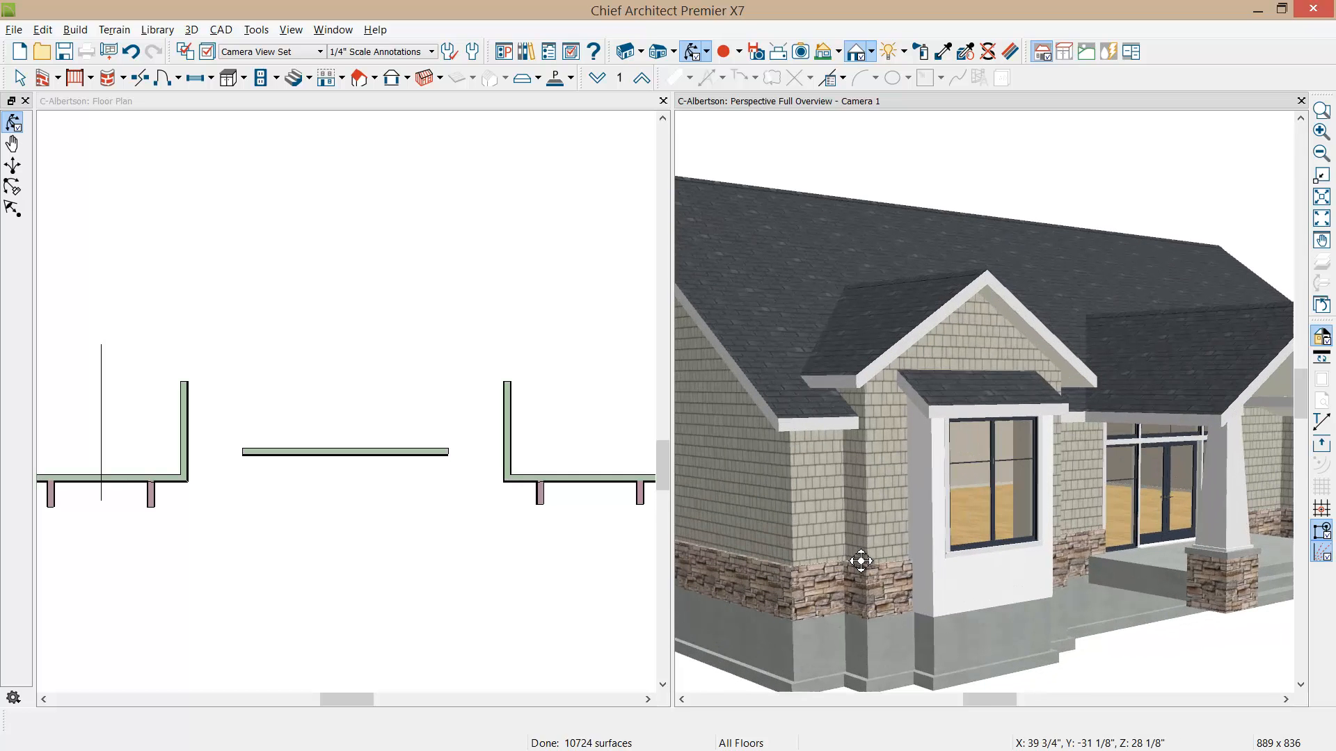
{"action": "scroll", "coordinate": [841, 569], "scroll_direction": "up", "scroll_amount": 5}
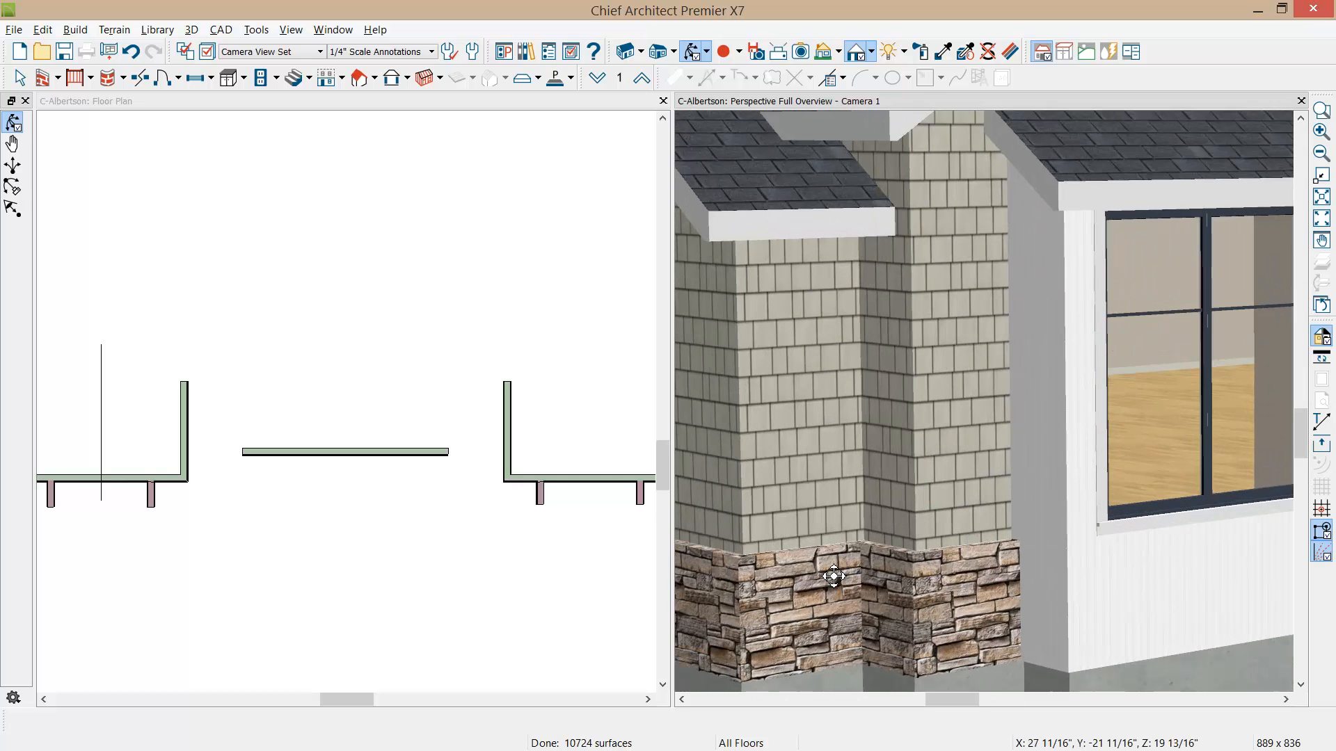
{"action": "scroll", "coordinate": [833, 576], "scroll_direction": "up", "scroll_amount": 1}
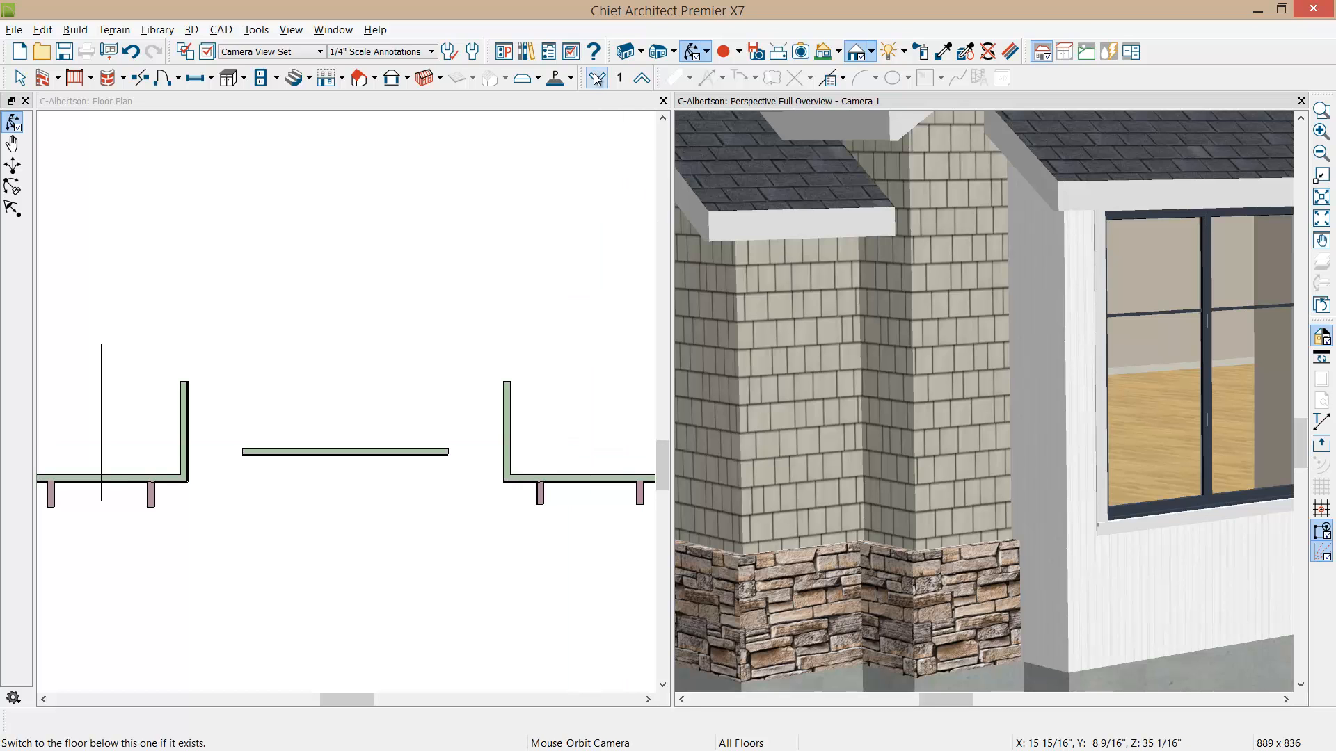
Return to the Floor 1 plan and select the exterior room around the whole house
{"action": "left_click", "coordinate": [570, 103]}
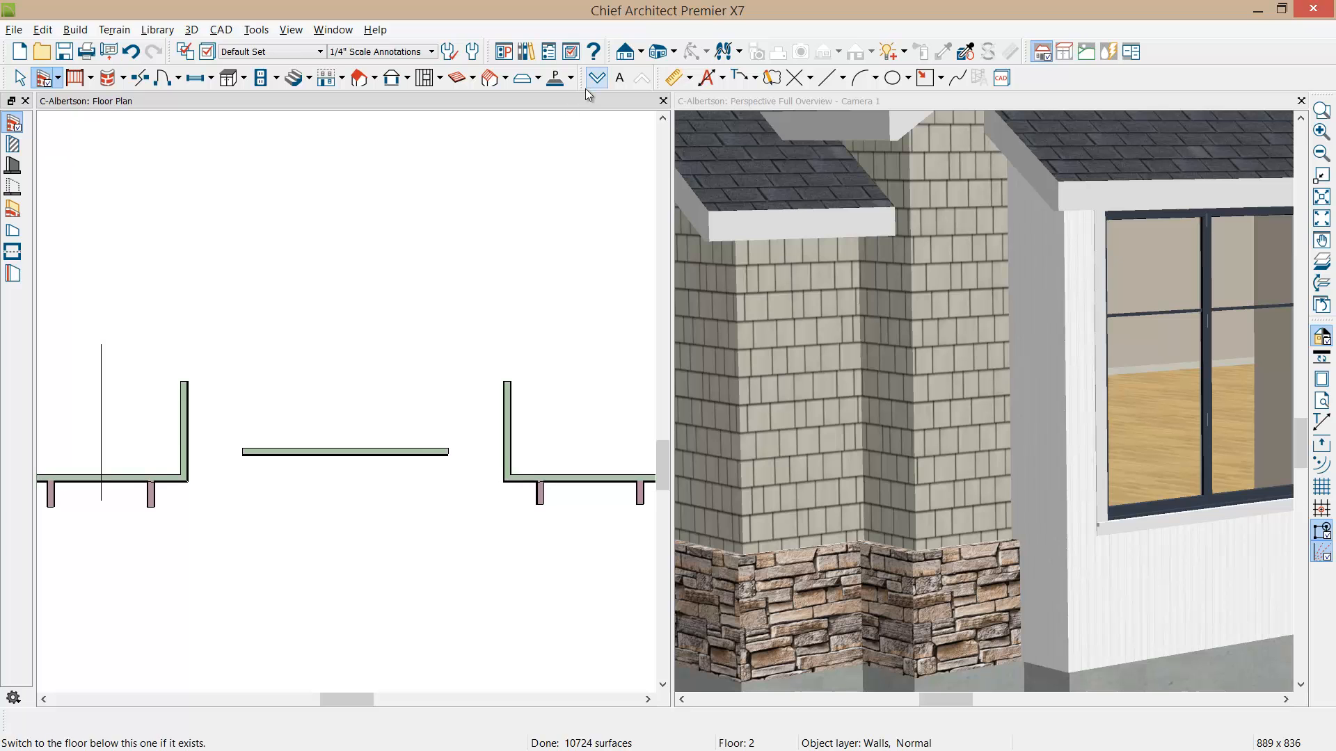
{"action": "left_click", "coordinate": [596, 83]}
{"action": "middle_click", "coordinate": [487, 431]}
{"action": "scroll", "coordinate": [488, 431], "scroll_direction": "down", "scroll_amount": 2}
{"action": "middle_click_drag", "start_coordinate": [309, 461], "coordinate": [248, 498]}
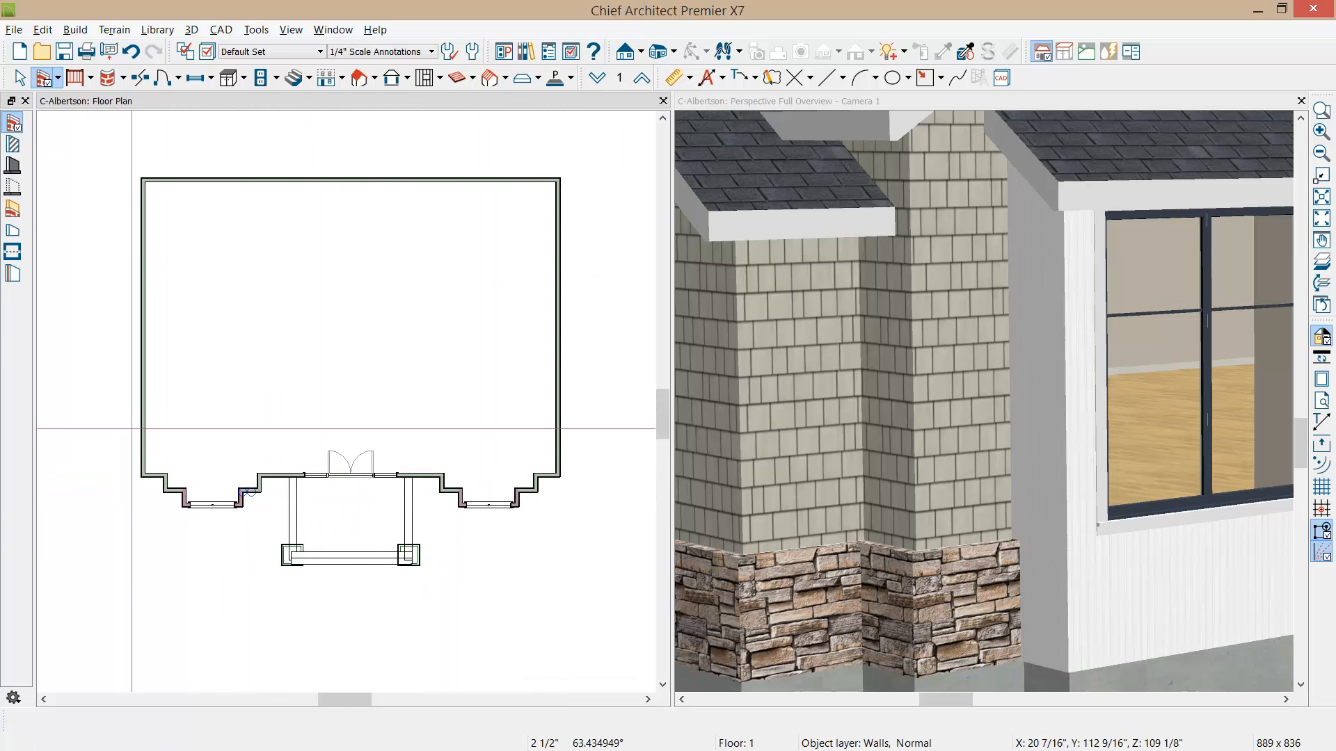
{"action": "left_click", "coordinate": [134, 435]}
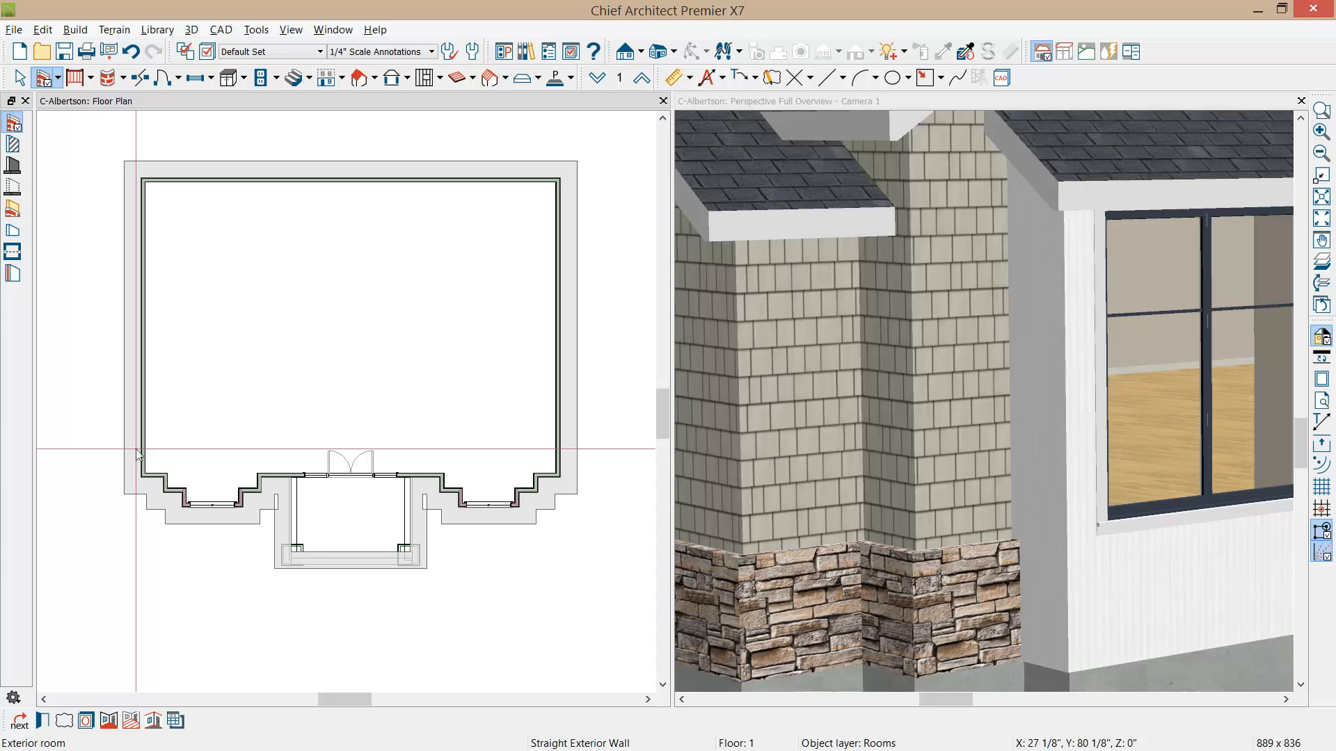
Make a room molding polyline from Blank Molding around the exterior at a height of 18" and open its specification
{"action": "left_click", "coordinate": [154, 723]}
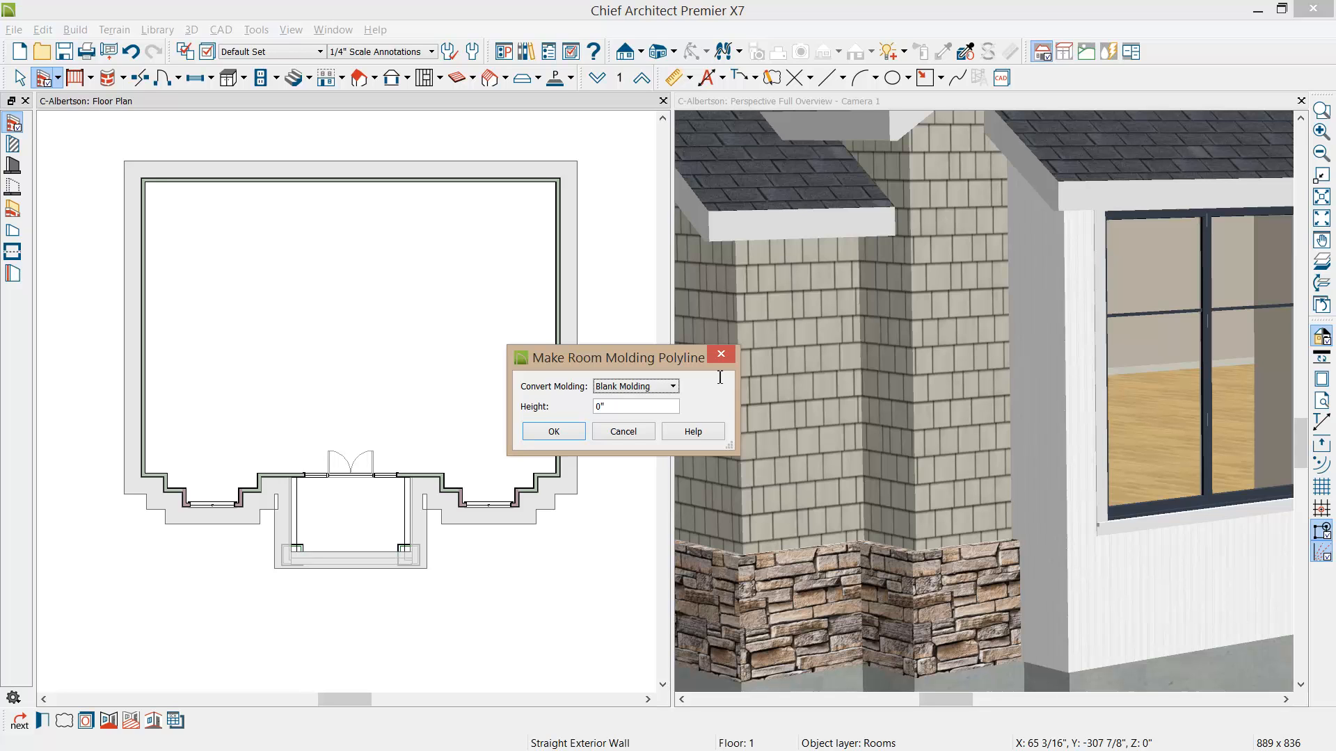
{"action": "key", "text": "Tab"}
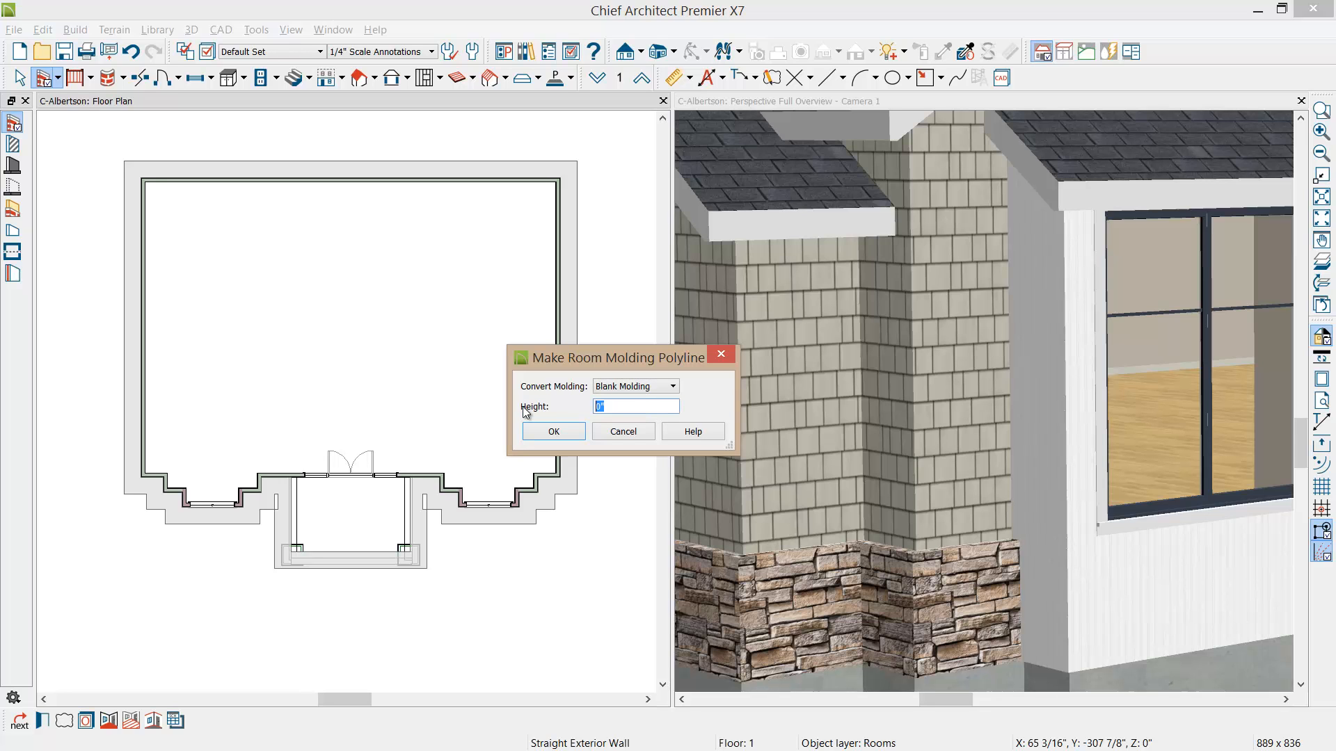
{"action": "type", "text": "18"}
{"action": "key", "text": "Tab"}
{"action": "left_click", "coordinate": [538, 435]}
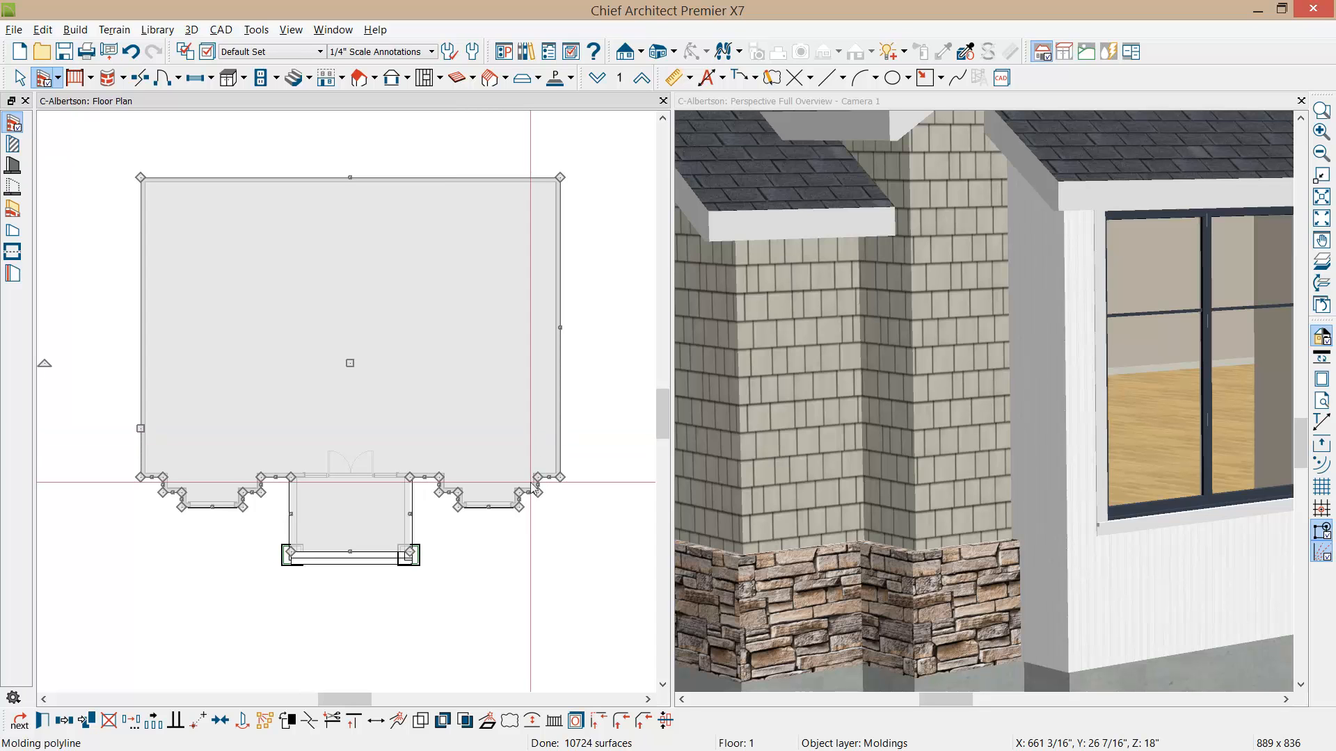
{"action": "key", "text": "ctrl+e"}
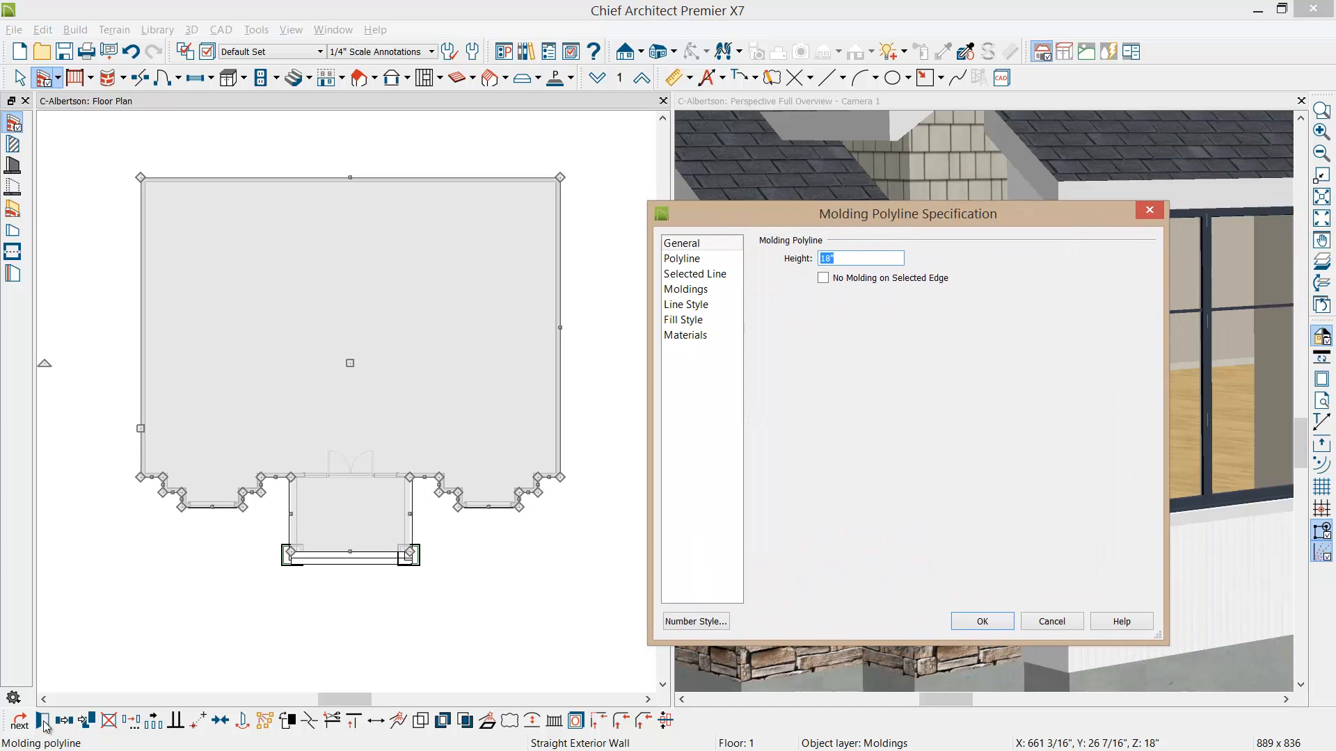
Add the CA-13 chair rail profile from the core catalog's architectural moldings to the molding polyline
{"action": "left_click", "coordinate": [697, 290]}
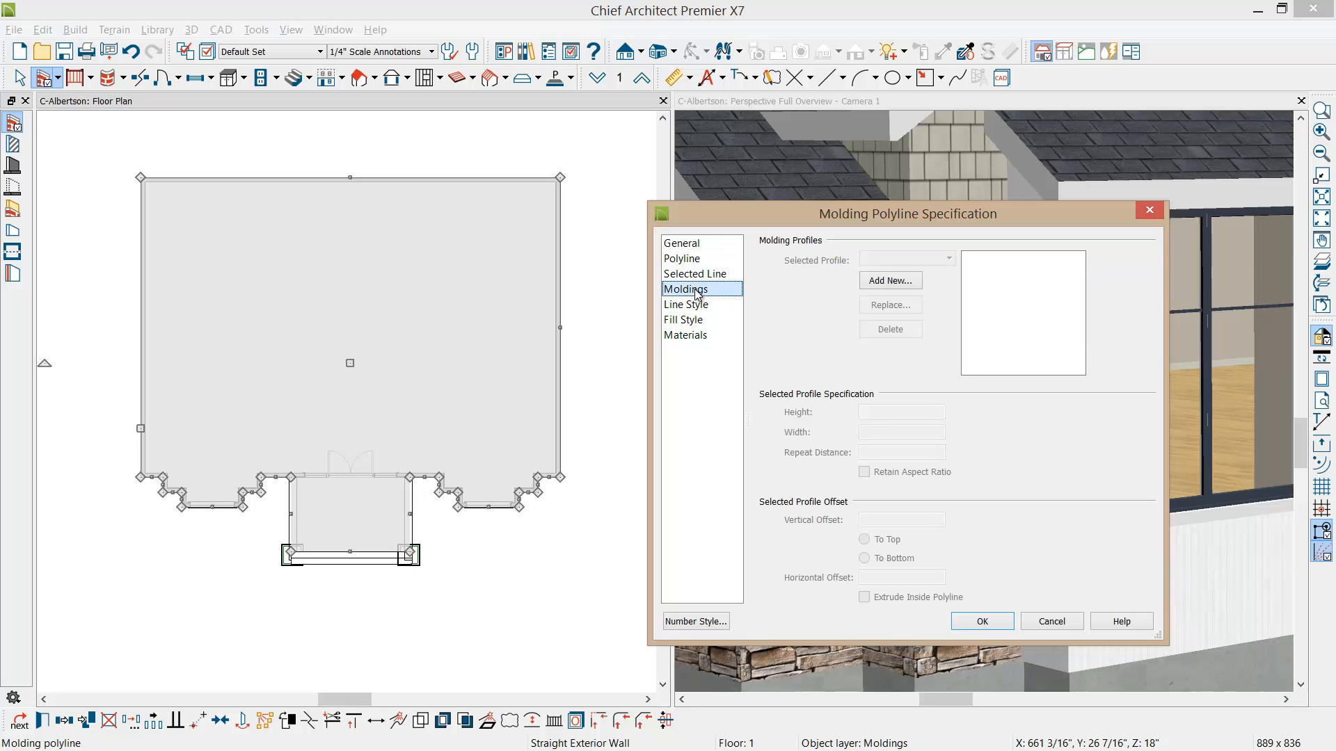
{"action": "left_click", "coordinate": [917, 282]}
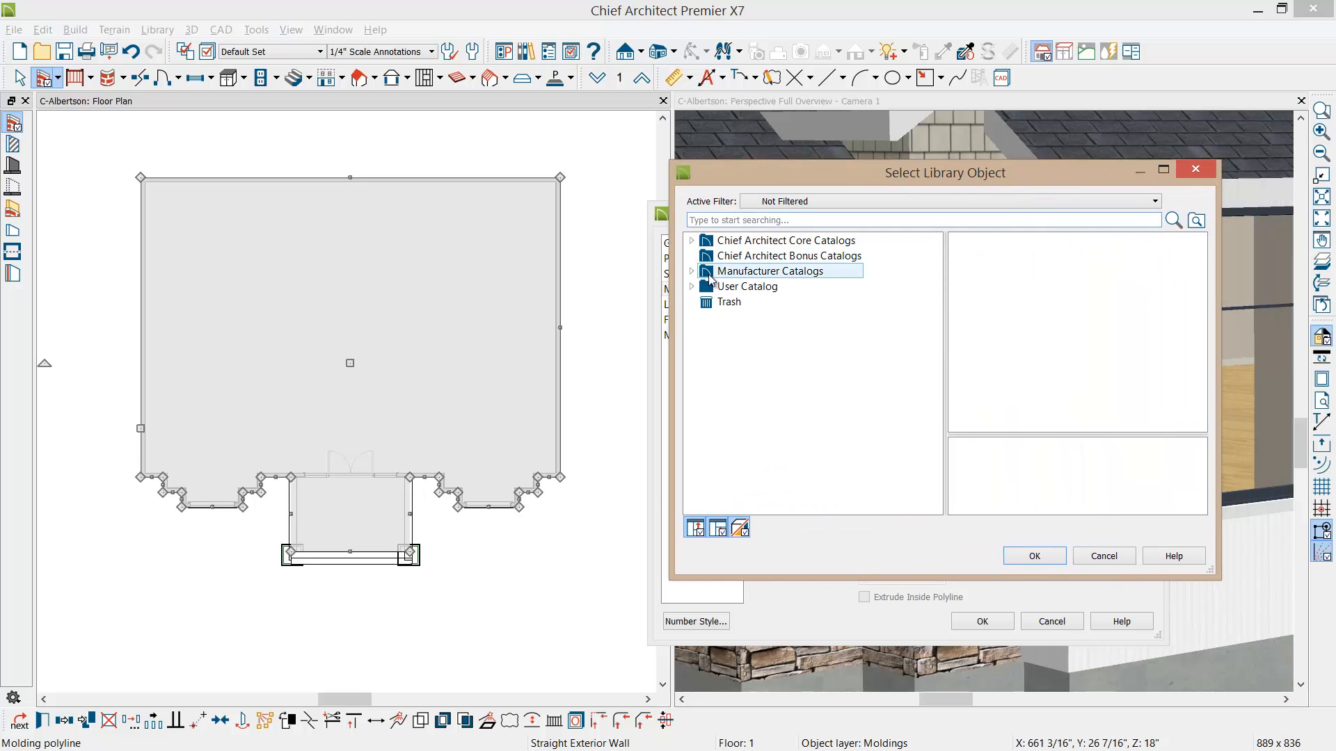
{"action": "left_click", "coordinate": [691, 240]}
{"action": "left_click", "coordinate": [706, 256]}
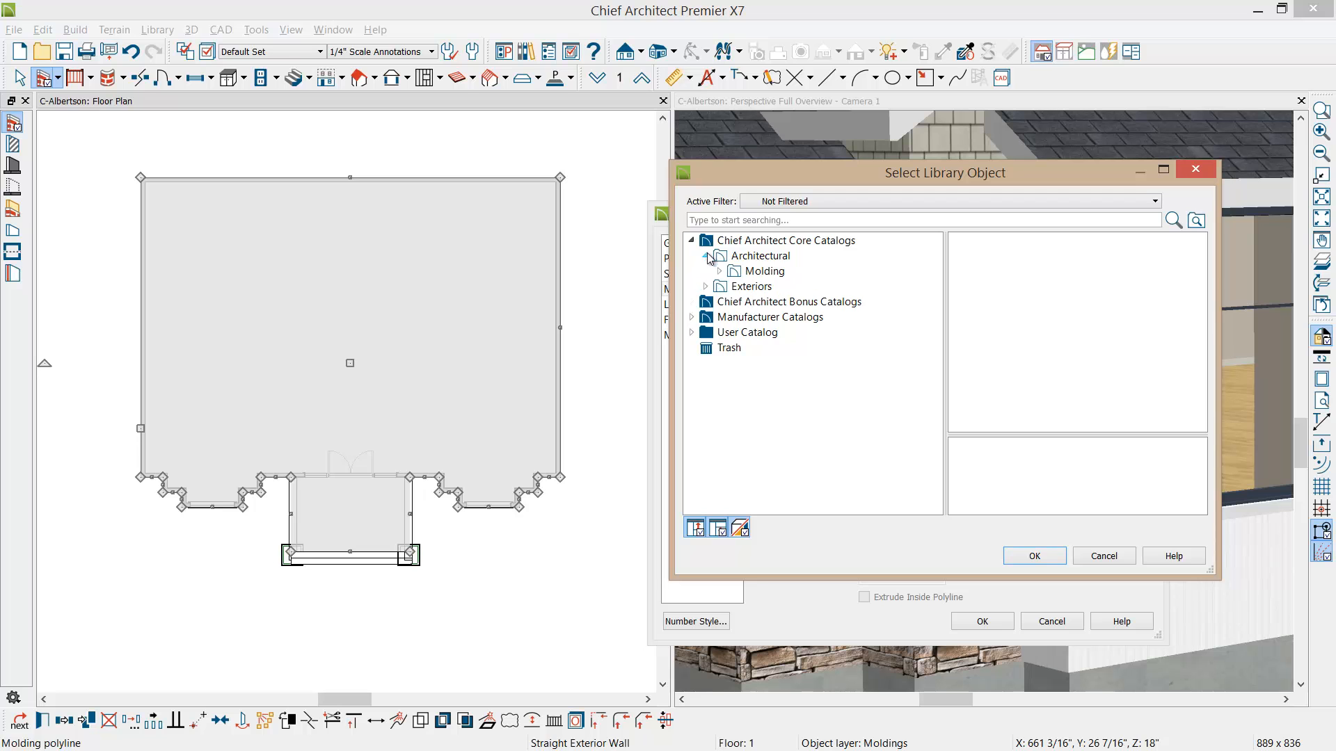
{"action": "left_click", "coordinate": [719, 271]}
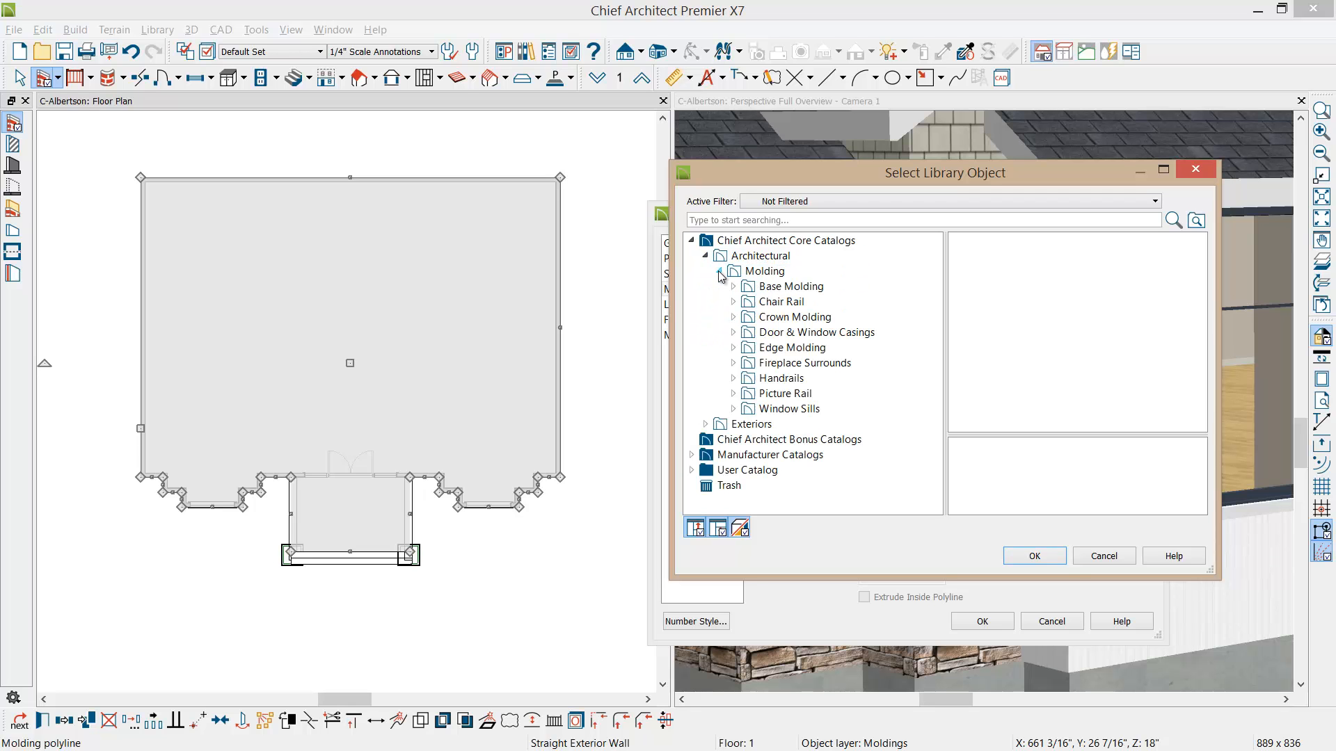
{"action": "left_click", "coordinate": [752, 302]}
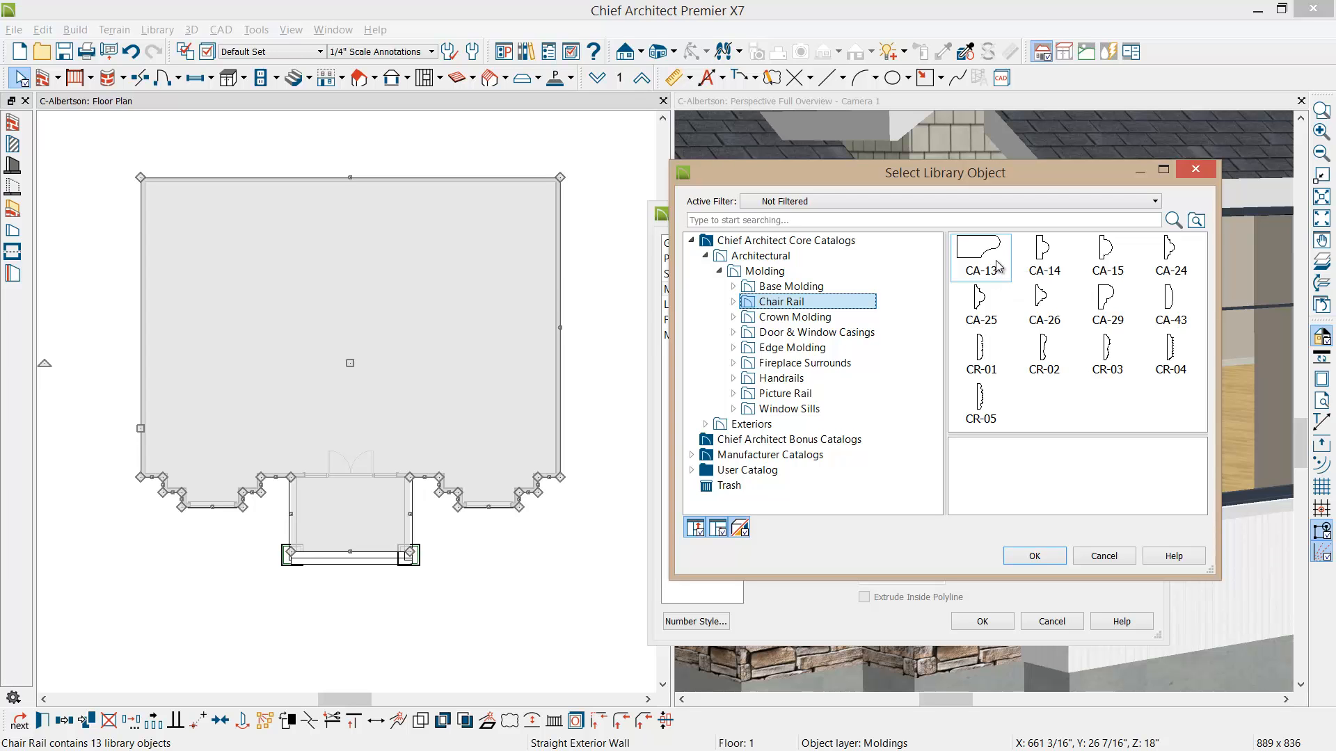
{"action": "left_click", "coordinate": [995, 269]}
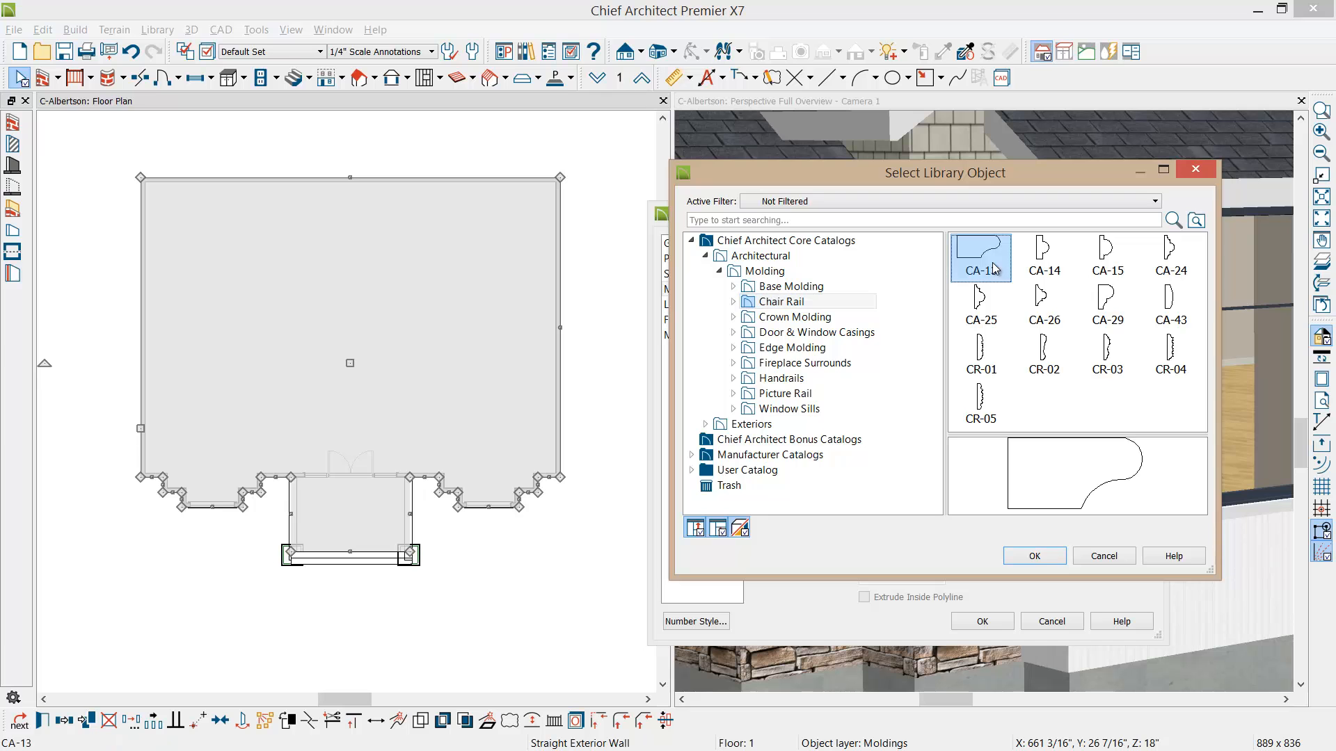
{"action": "left_click", "coordinate": [1034, 556]}
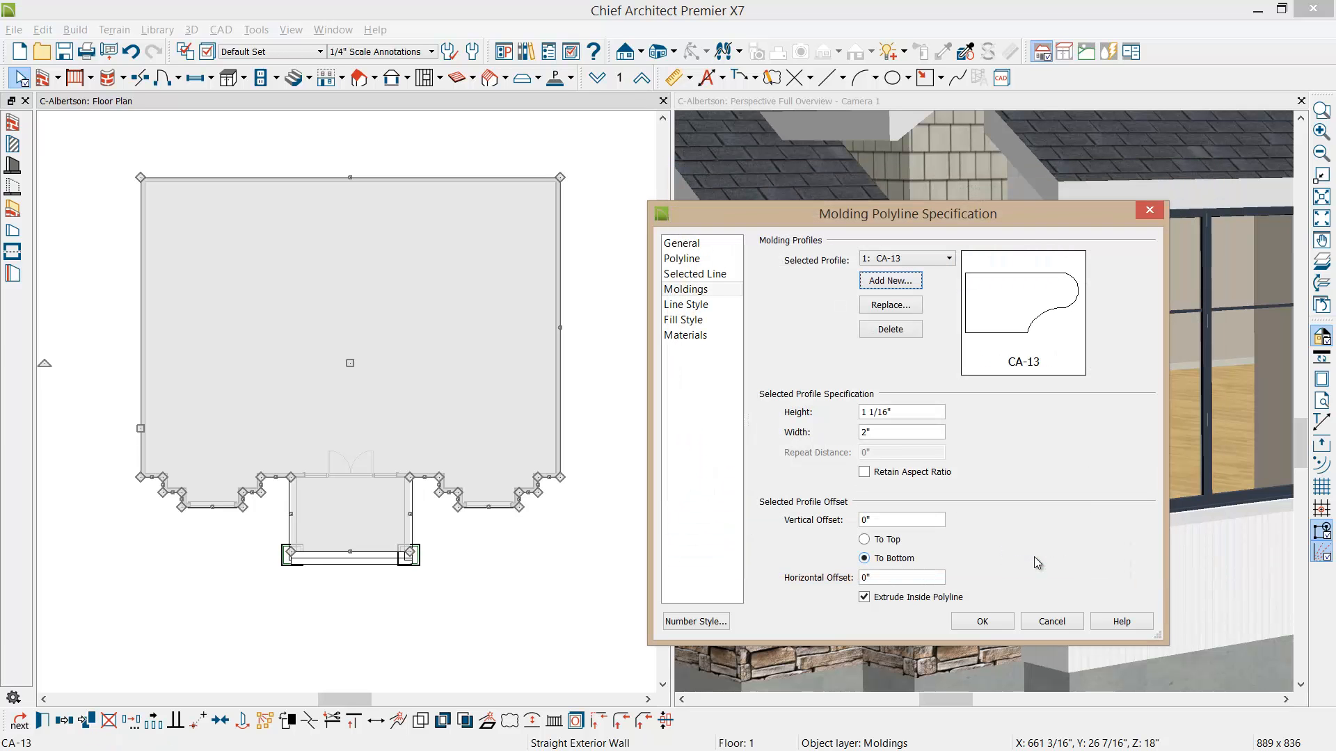
Set the CA-13 profile height to 3", turn off Extrude Inside Polyline and apply the molding specification
{"action": "left_click", "coordinate": [905, 413]}
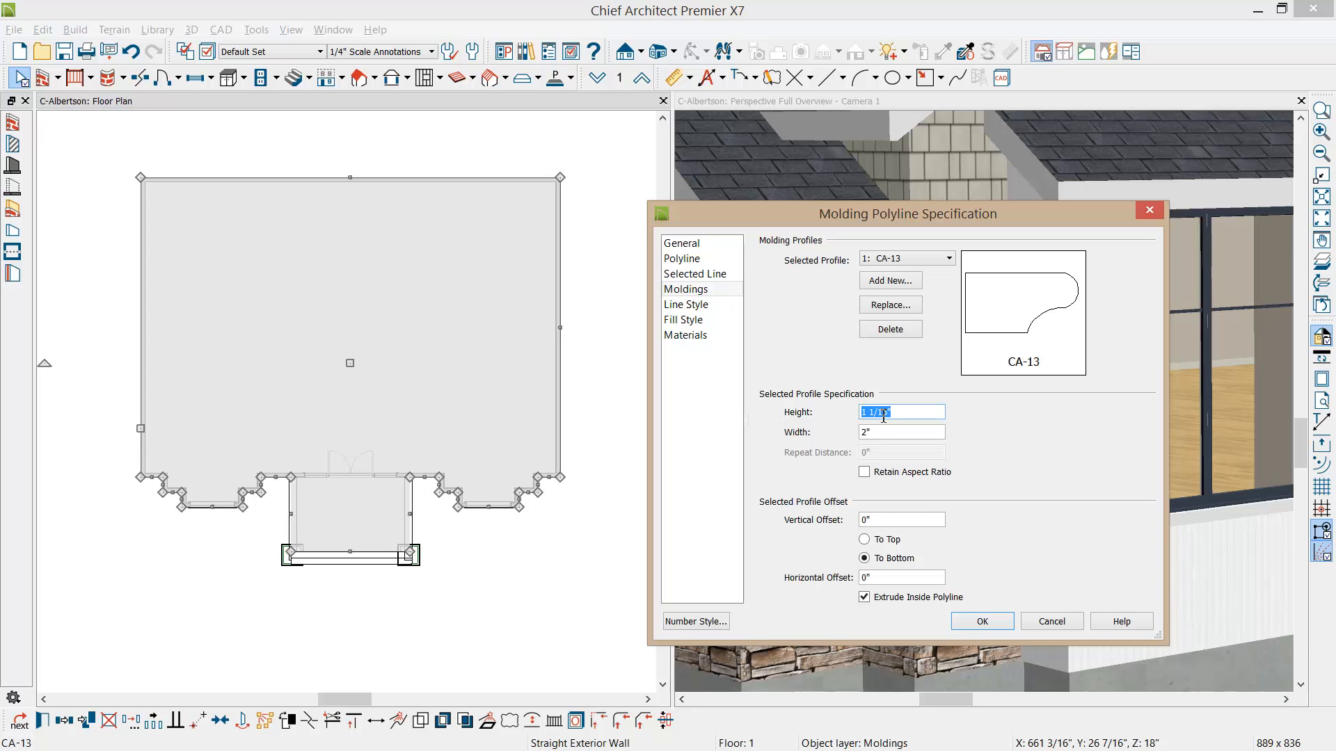
{"action": "type", "text": "3"}
{"action": "key", "text": "Tab"}
{"action": "left_click", "coordinate": [868, 600]}
{"action": "left_click", "coordinate": [981, 622]}
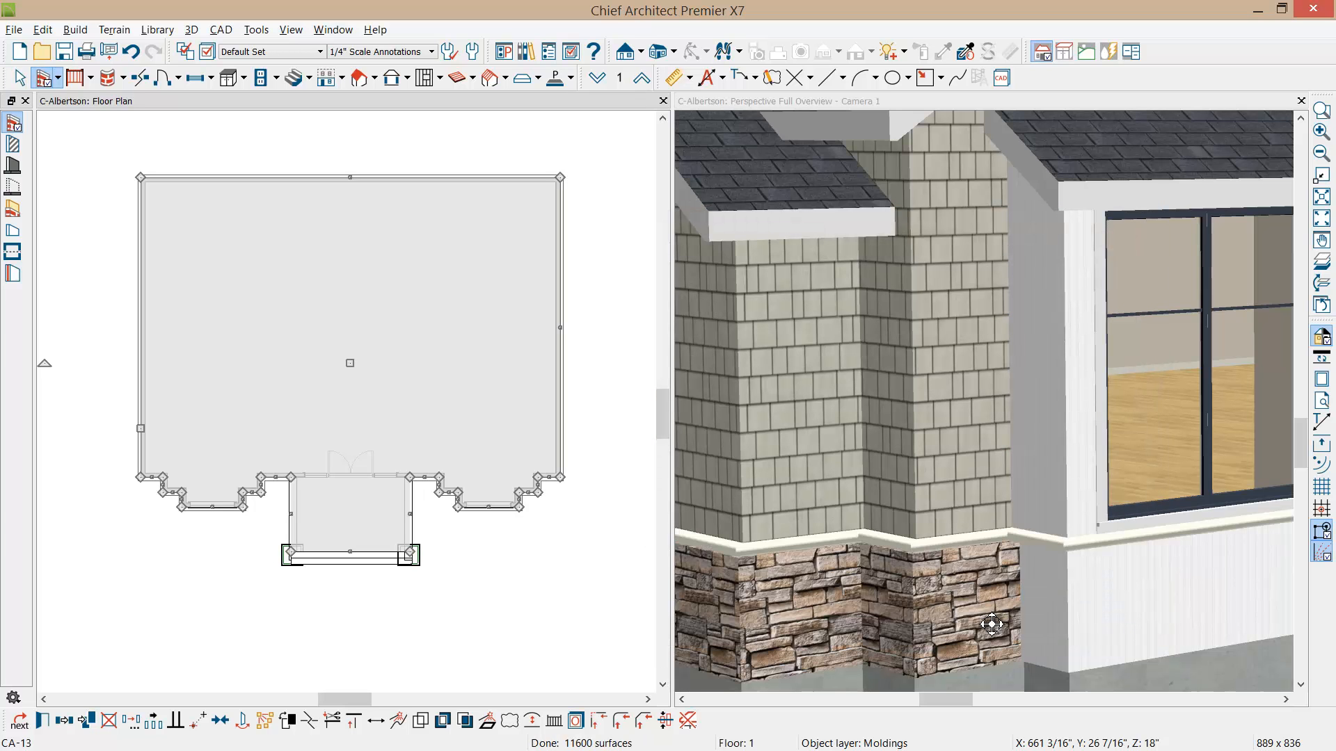
Examine in 3D how the new molding runs along the stone, around the front window bump-out and toward the porch
{"action": "key", "text": "Escape"}
{"action": "middle_click_drag", "start_coordinate": [991, 624], "coordinate": [933, 583]}
{"action": "left_click", "coordinate": [953, 538]}
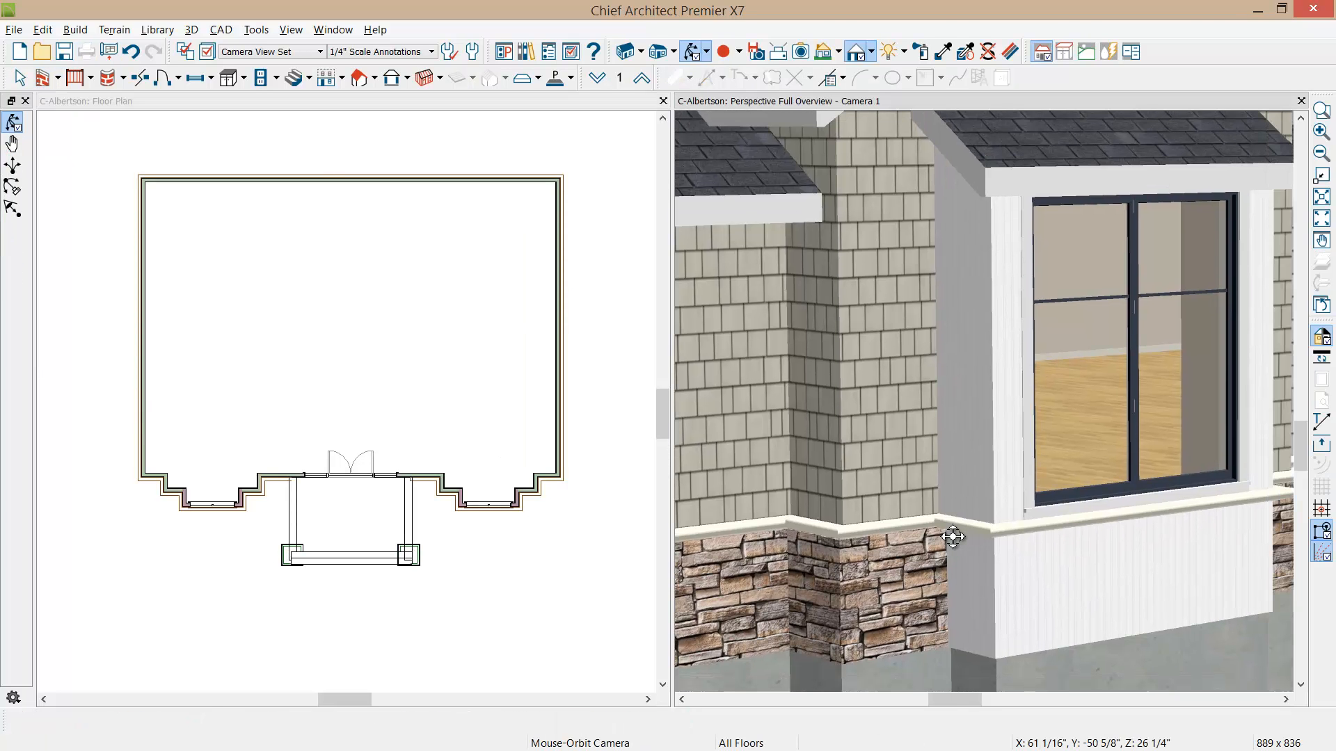
{"action": "middle_click_drag", "start_coordinate": [958, 540], "coordinate": [917, 516]}
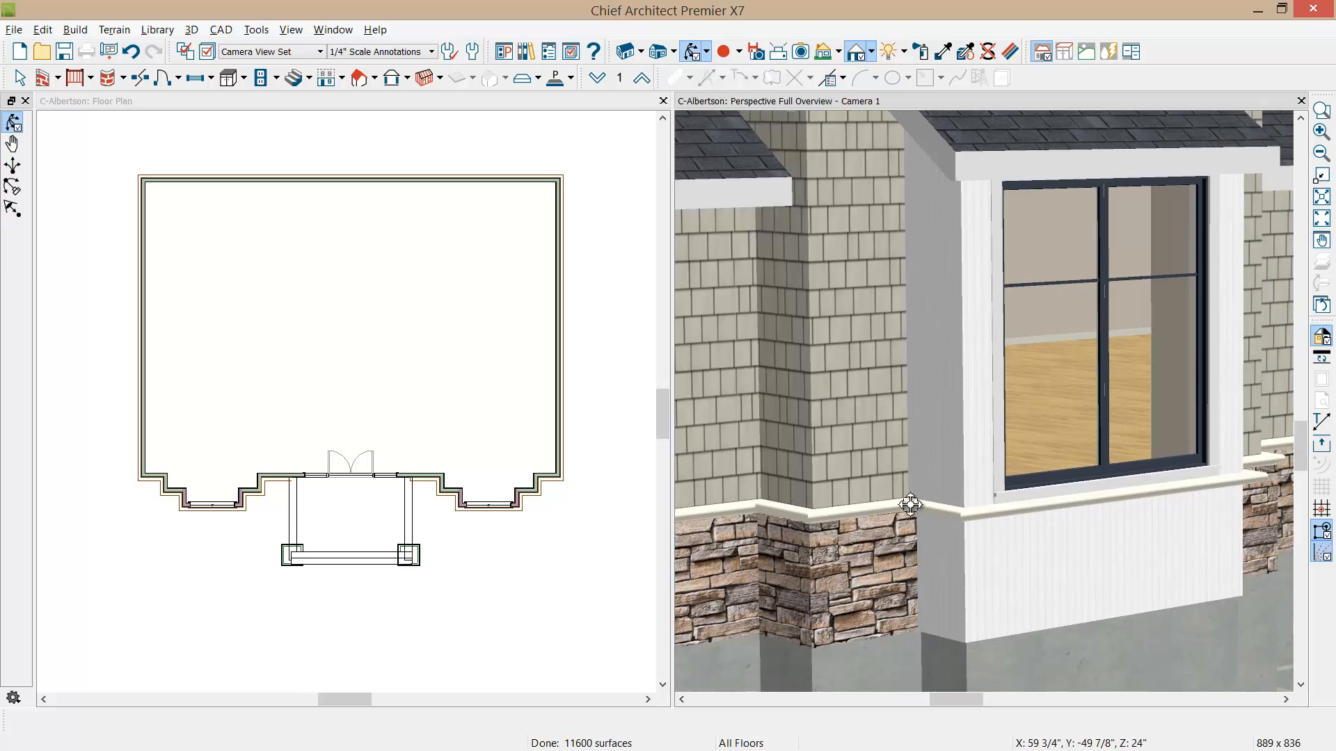
{"action": "middle_click_drag", "start_coordinate": [1195, 539], "coordinate": [1023, 536]}
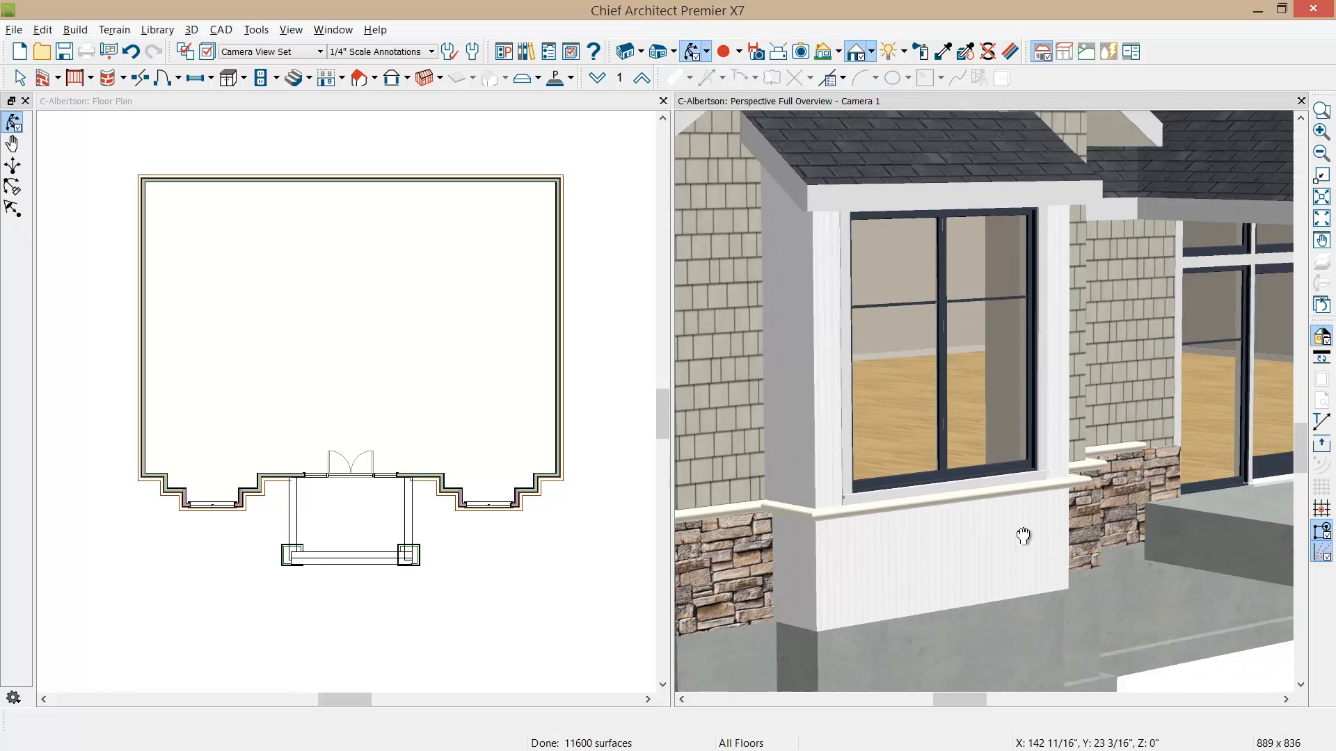
{"action": "middle_click_drag", "start_coordinate": [1182, 489], "coordinate": [982, 467]}
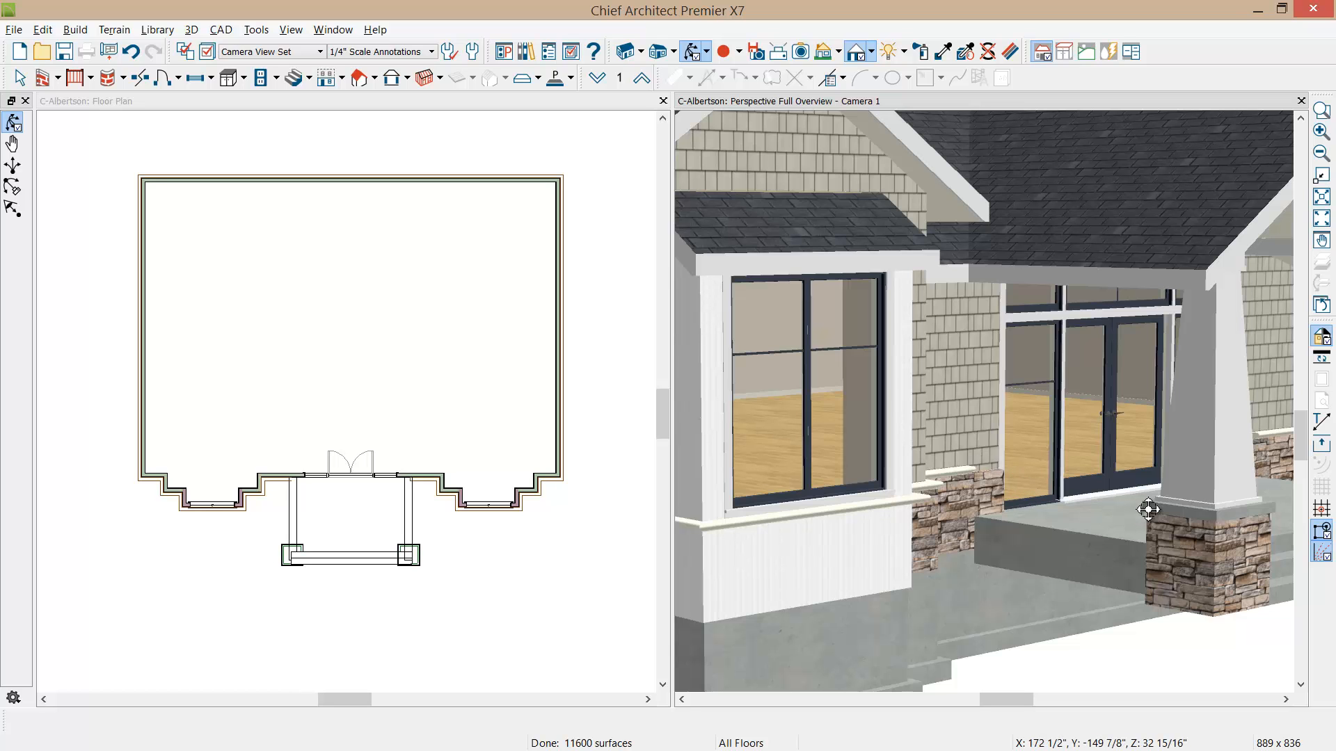
{"action": "middle_click_drag", "start_coordinate": [943, 518], "coordinate": [1062, 519]}
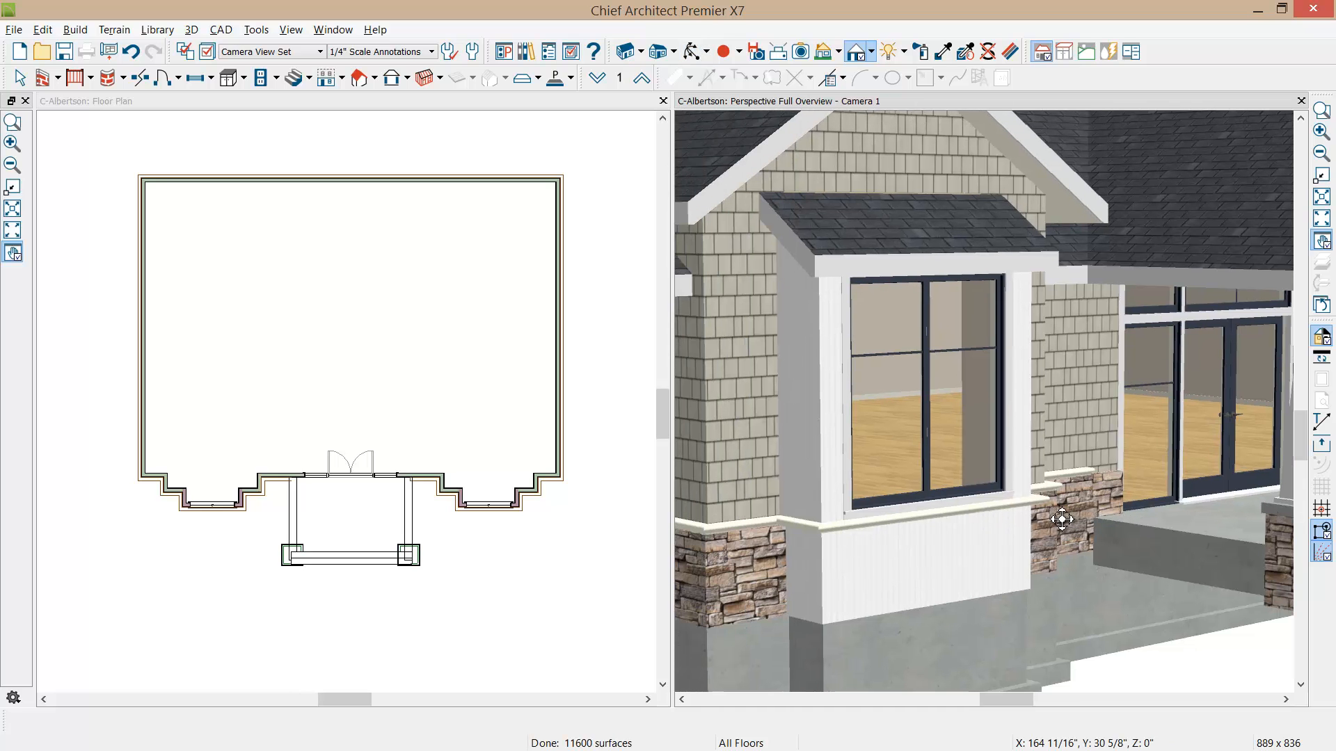
Remove the molding from the front and both side edges of the vertical-siding window bump-out
{"action": "key", "text": "space"}
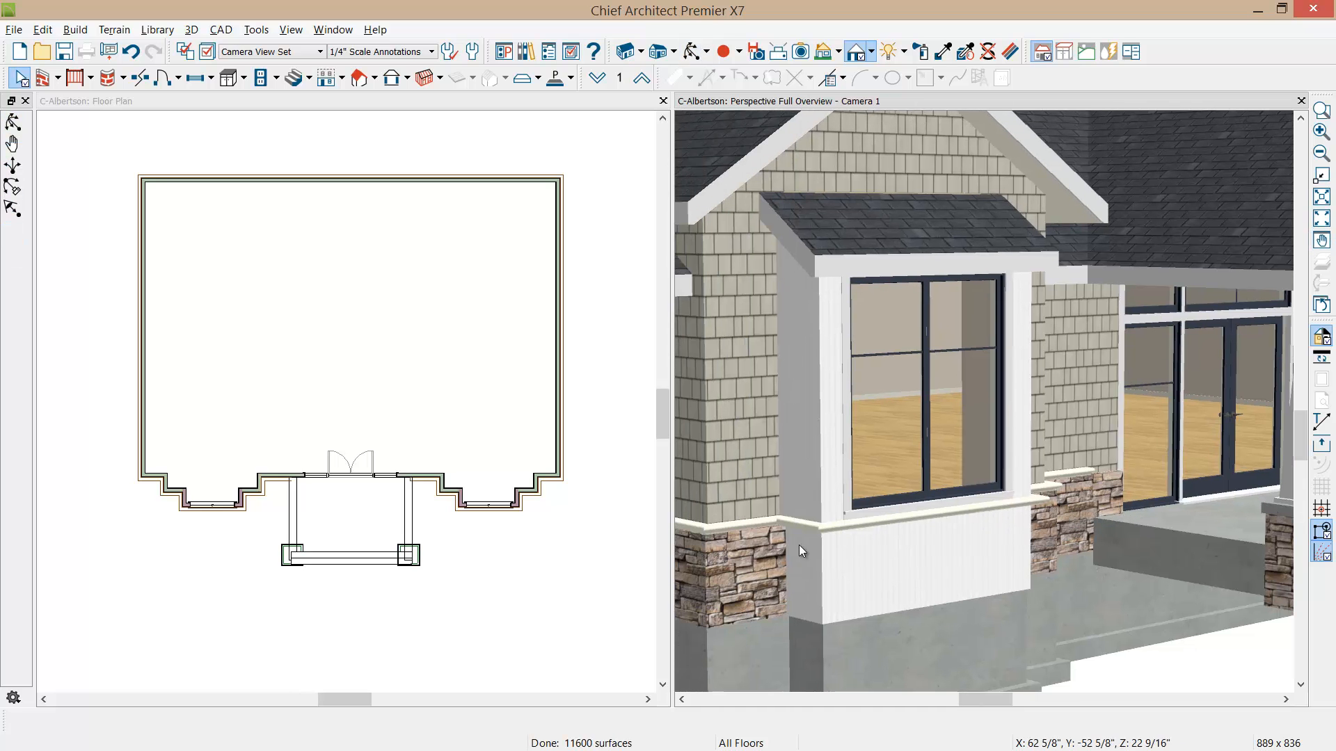
{"action": "left_click", "coordinate": [800, 528]}
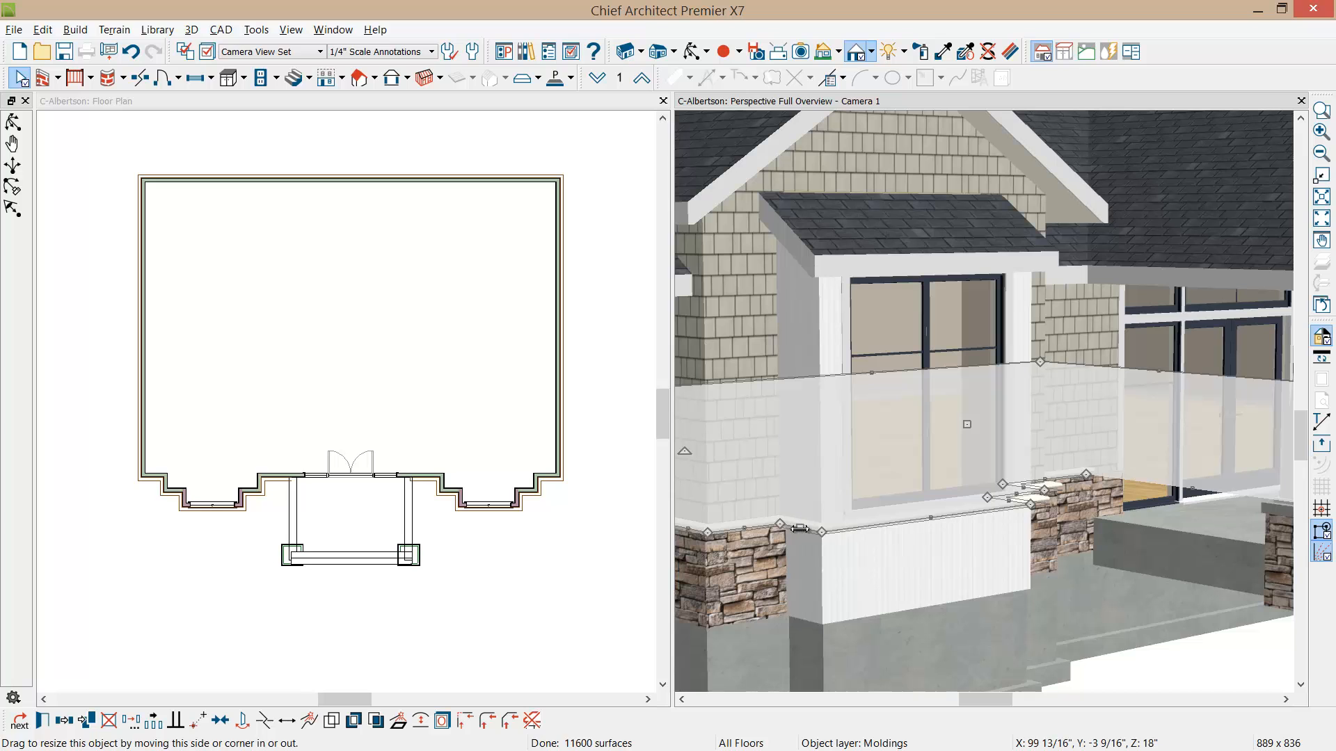
{"action": "left_click", "coordinate": [532, 720]}
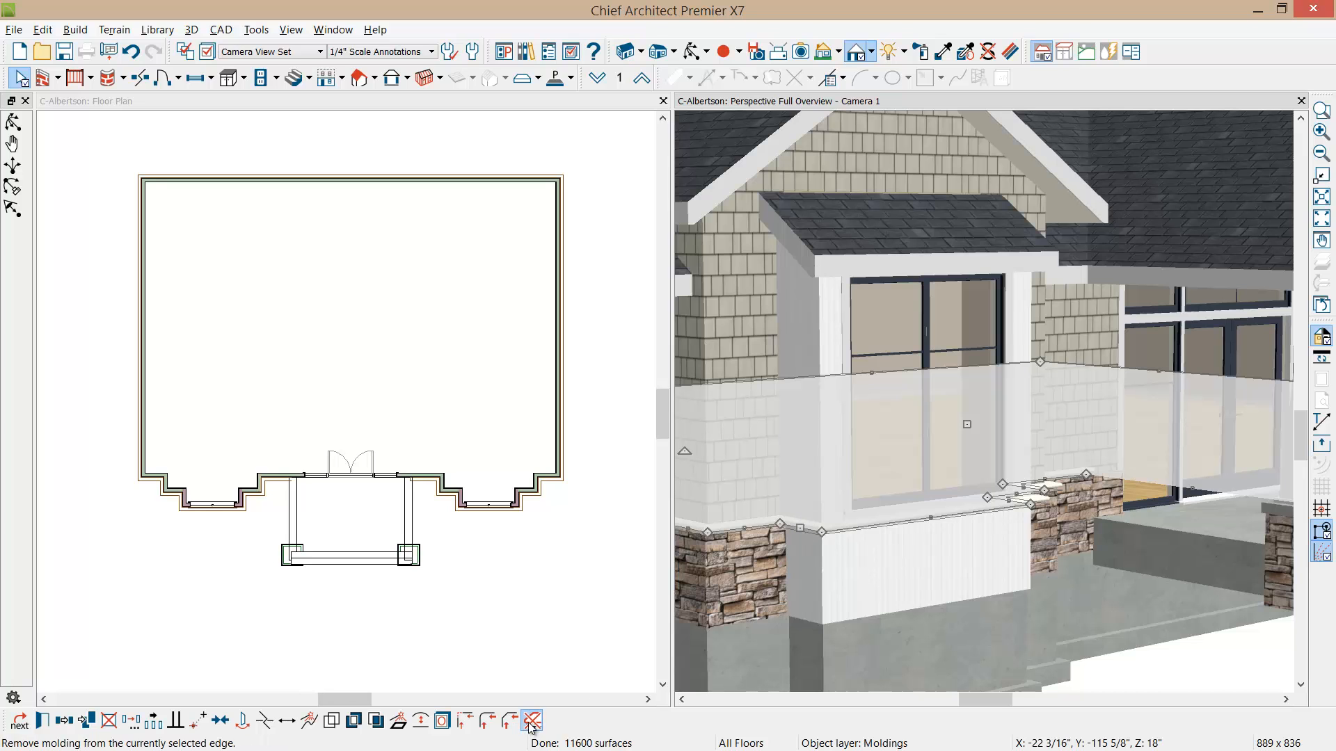
{"action": "left_click", "coordinate": [933, 519]}
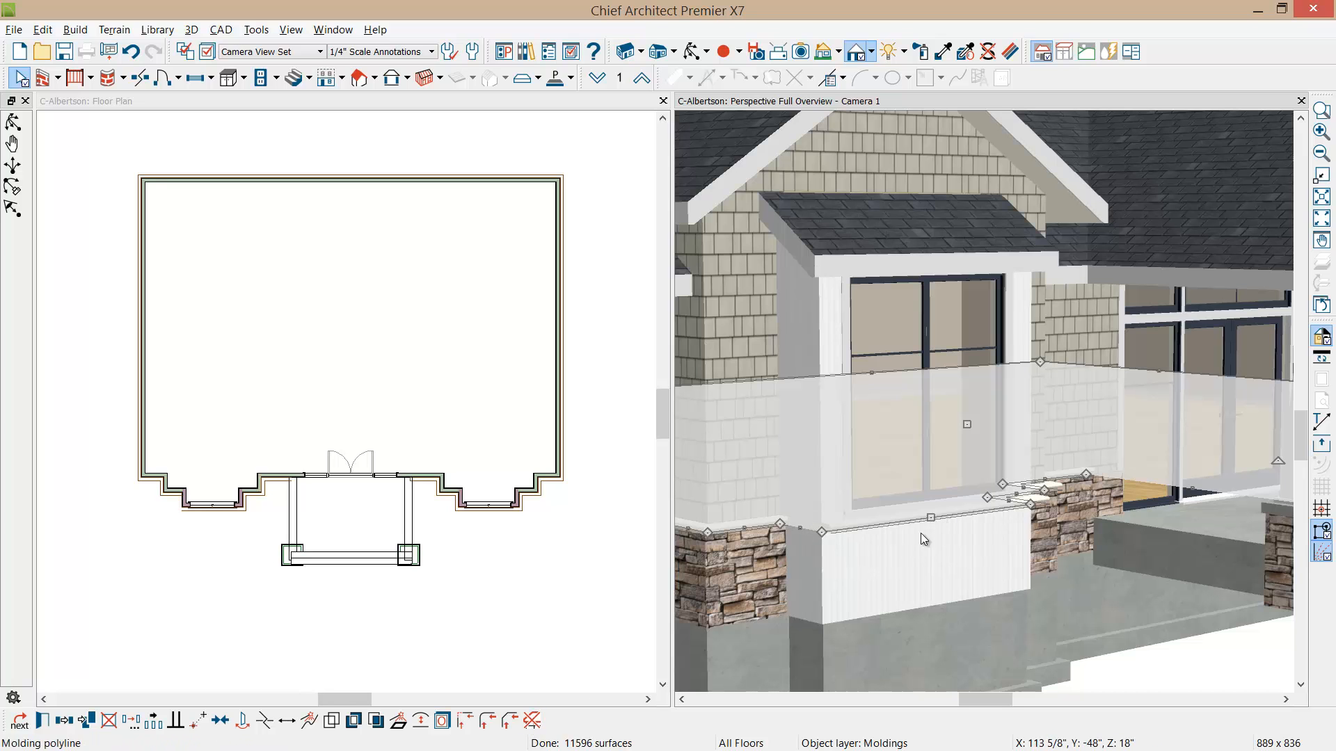
{"action": "left_click", "coordinate": [532, 721]}
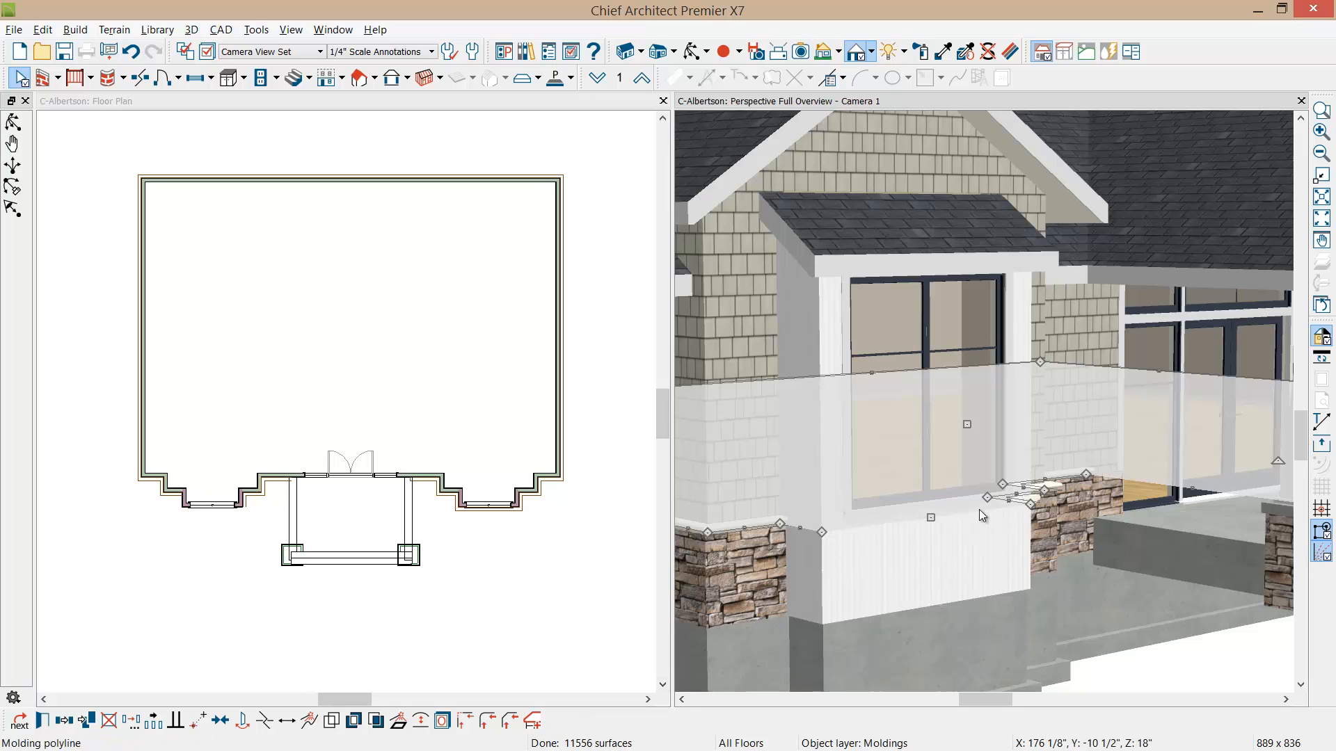
{"action": "left_click", "coordinate": [1013, 501]}
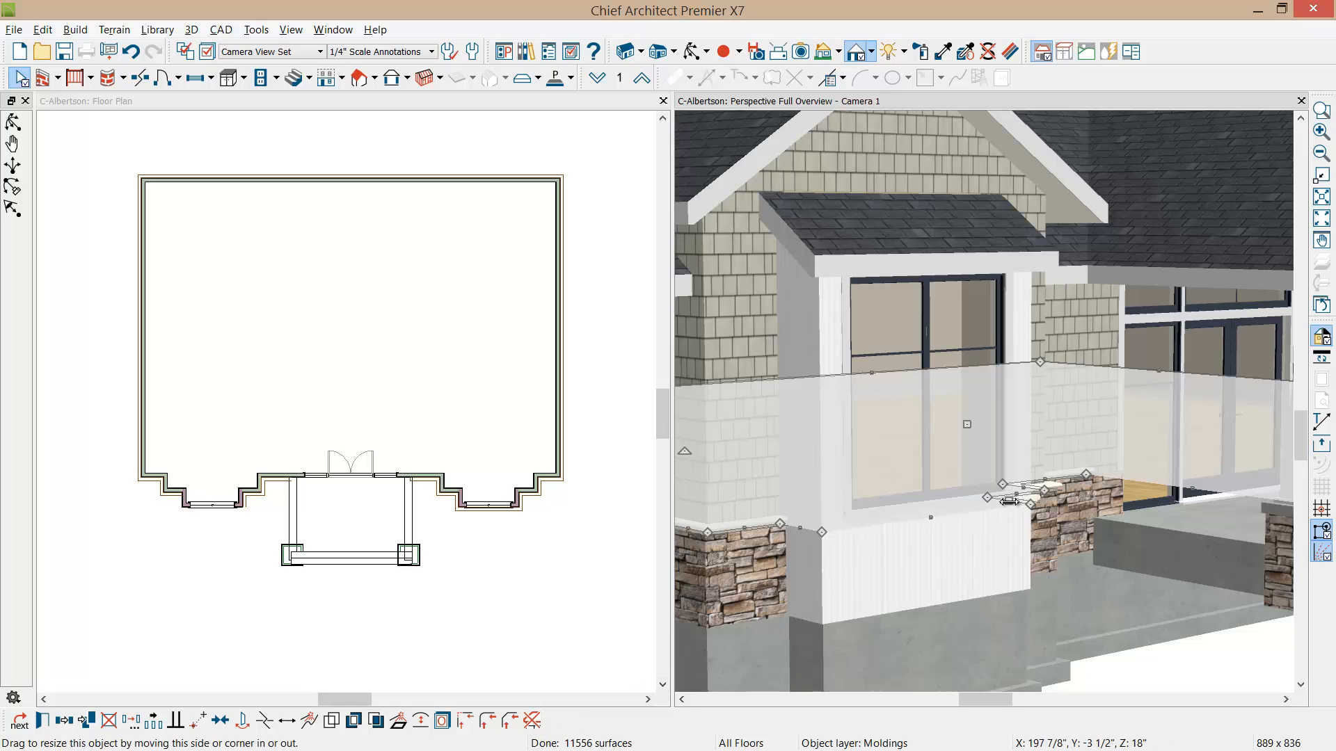
{"action": "left_click", "coordinate": [532, 721]}
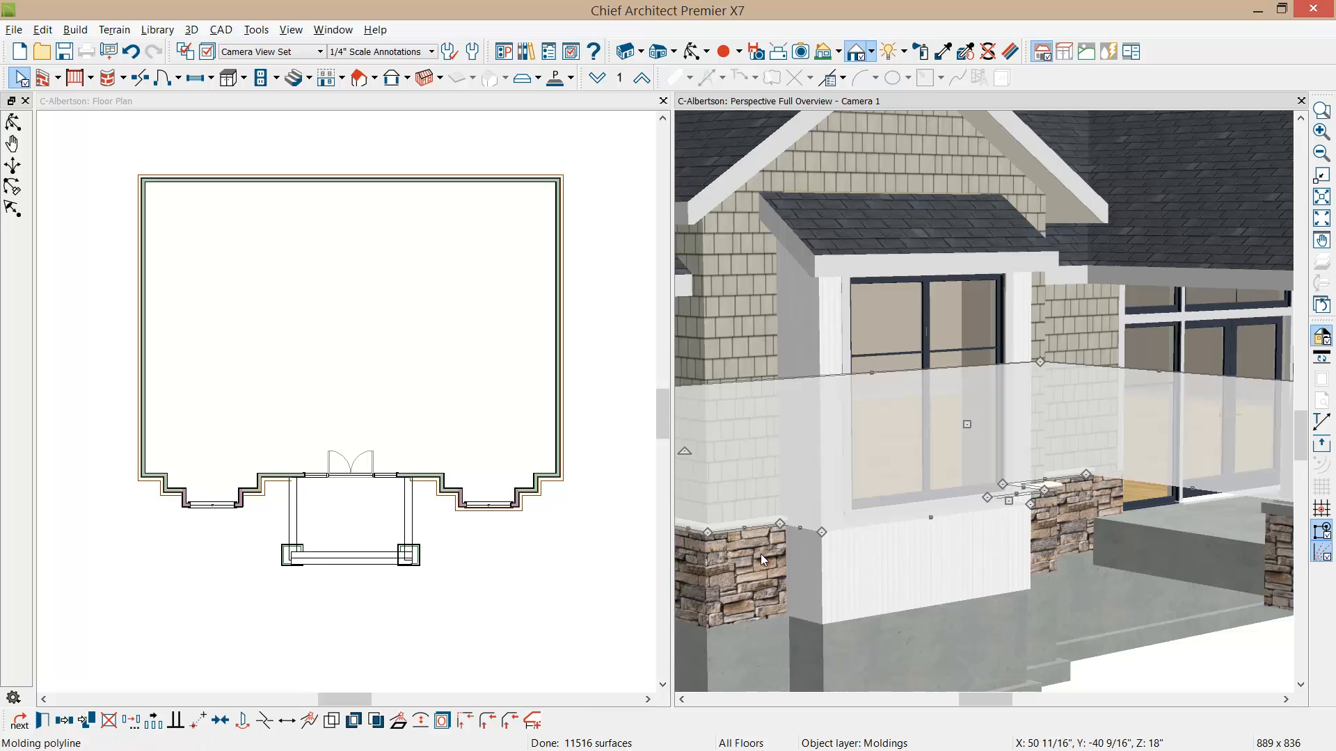
Select the exterior molding polyline in plan and collapse its short extra edge where the left porch side meets the front wall
{"action": "middle_click", "coordinate": [997, 542]}
{"action": "middle_click_drag", "start_coordinate": [997, 542], "coordinate": [874, 558]}
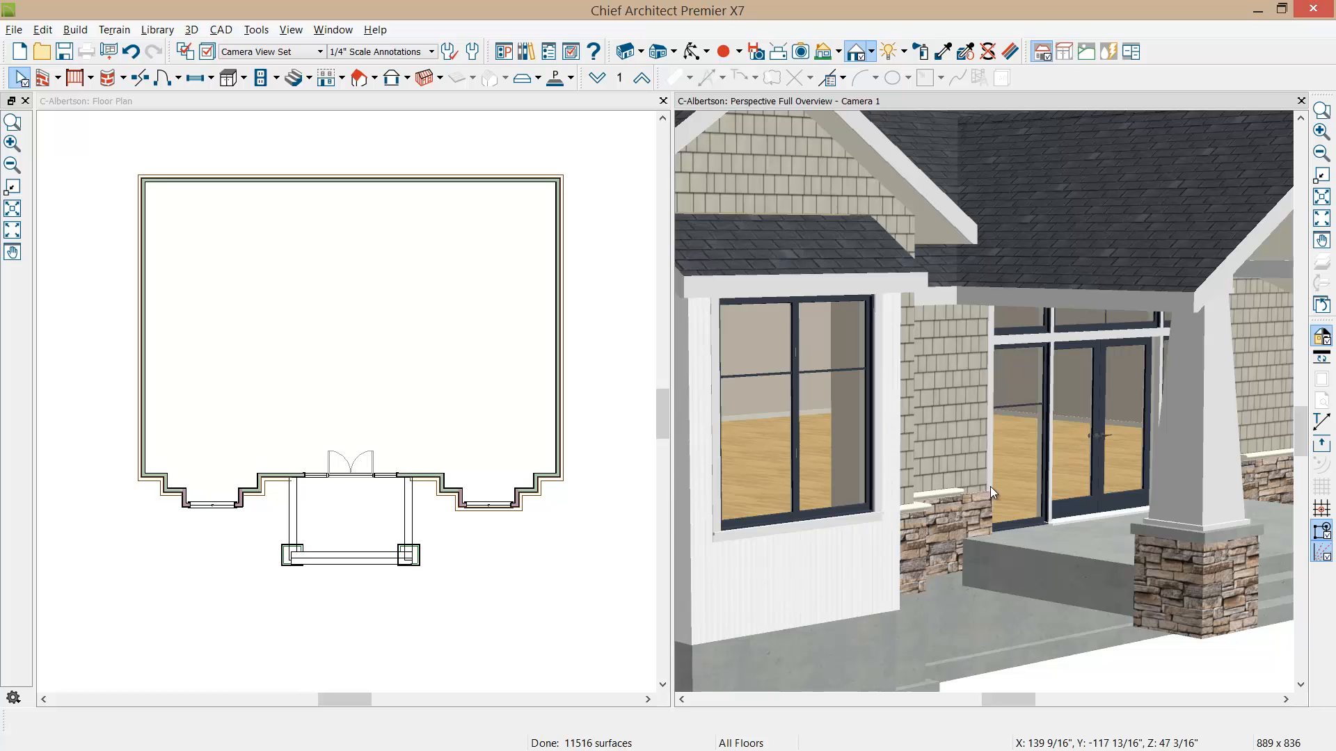
{"action": "scroll", "coordinate": [417, 492], "scroll_direction": "up", "scroll_amount": 4}
{"action": "scroll", "coordinate": [317, 501], "scroll_direction": "up", "scroll_amount": 3}
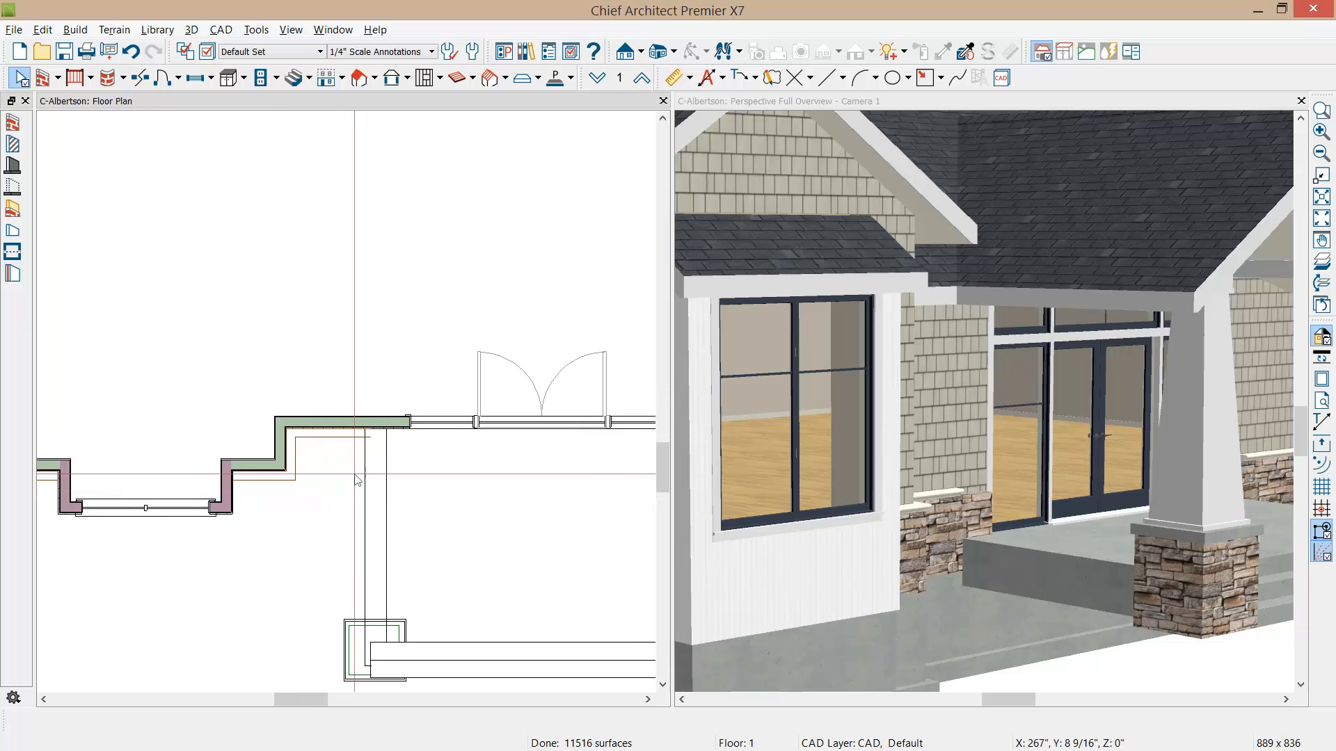
{"action": "middle_click_drag", "start_coordinate": [1009, 550], "coordinate": [1037, 553]}
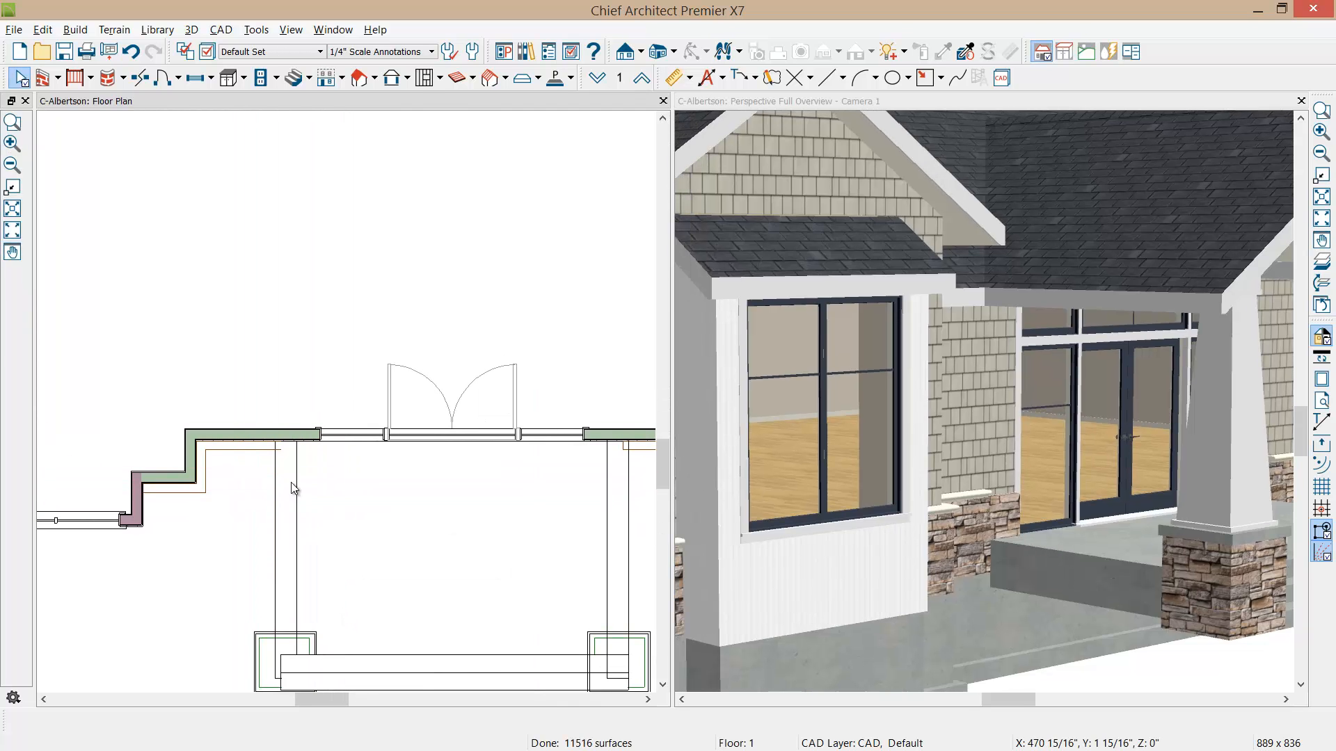
{"action": "left_click", "coordinate": [251, 465]}
{"action": "left_click", "coordinate": [251, 464]}
{"action": "left_click", "coordinate": [239, 459]}
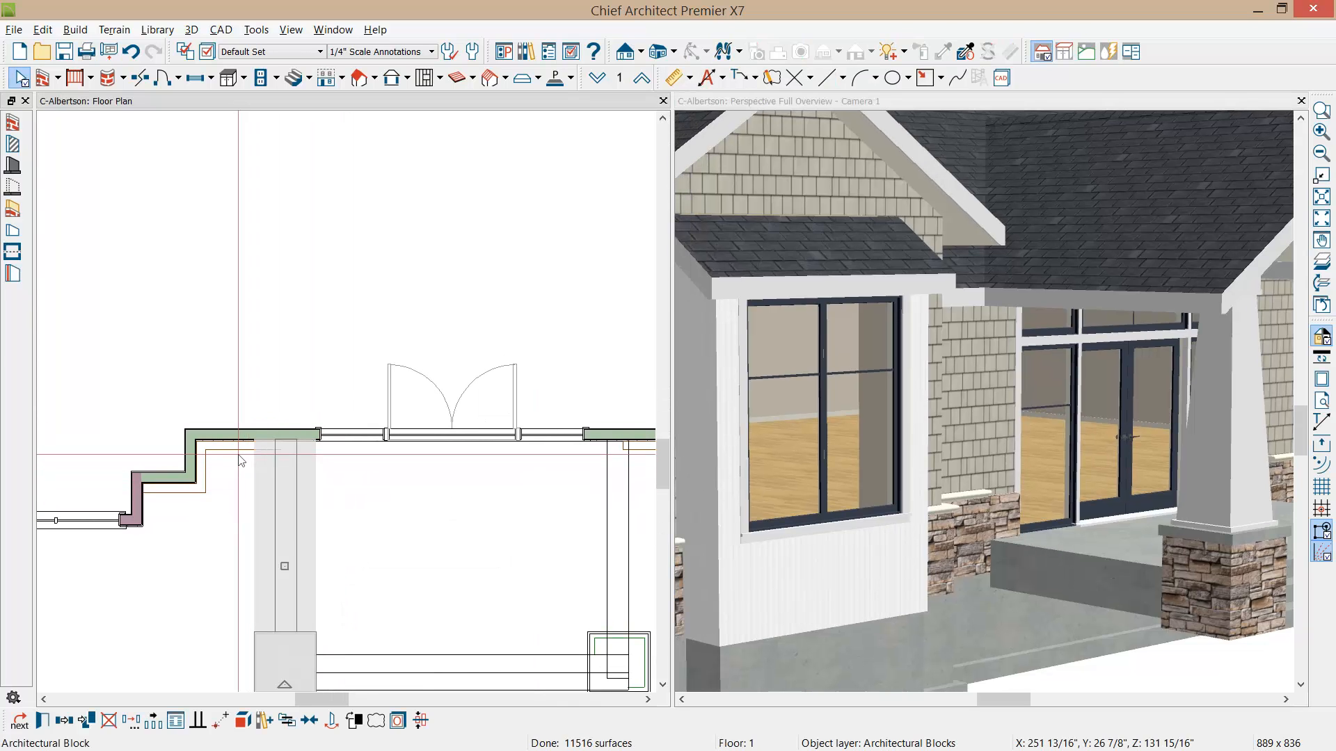
{"action": "scroll", "coordinate": [239, 459], "scroll_direction": "up", "scroll_amount": 4}
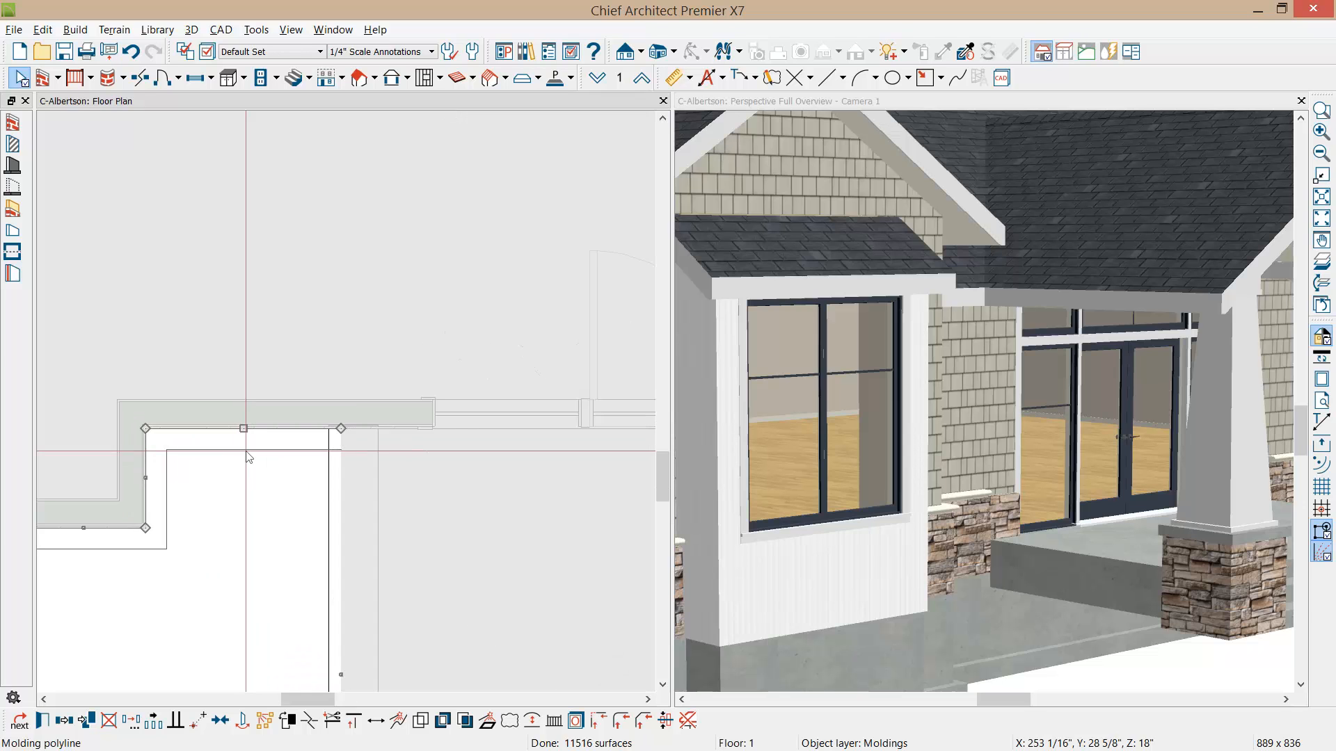
{"action": "scroll", "coordinate": [403, 452], "scroll_direction": "down", "scroll_amount": 3}
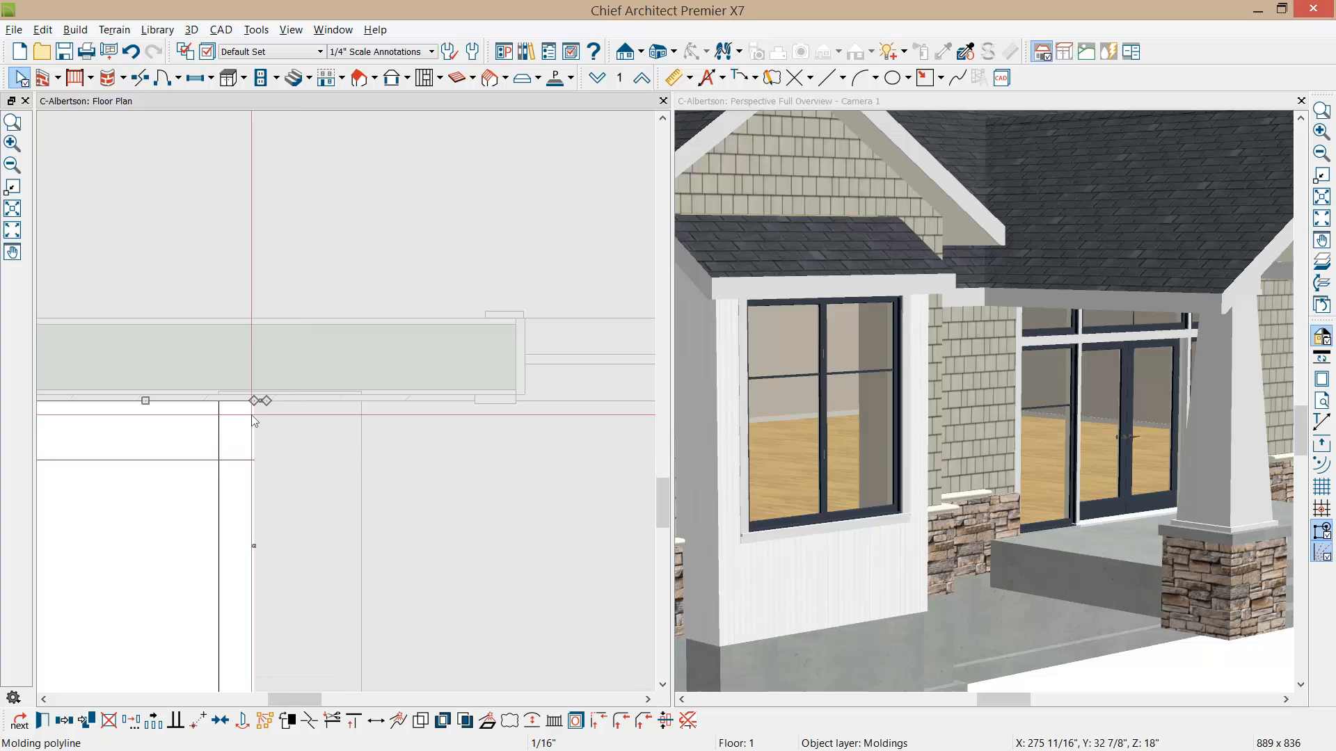
{"action": "scroll", "coordinate": [252, 414], "scroll_direction": "up", "scroll_amount": 2}
{"action": "scroll", "coordinate": [252, 413], "scroll_direction": "up", "scroll_amount": 2}
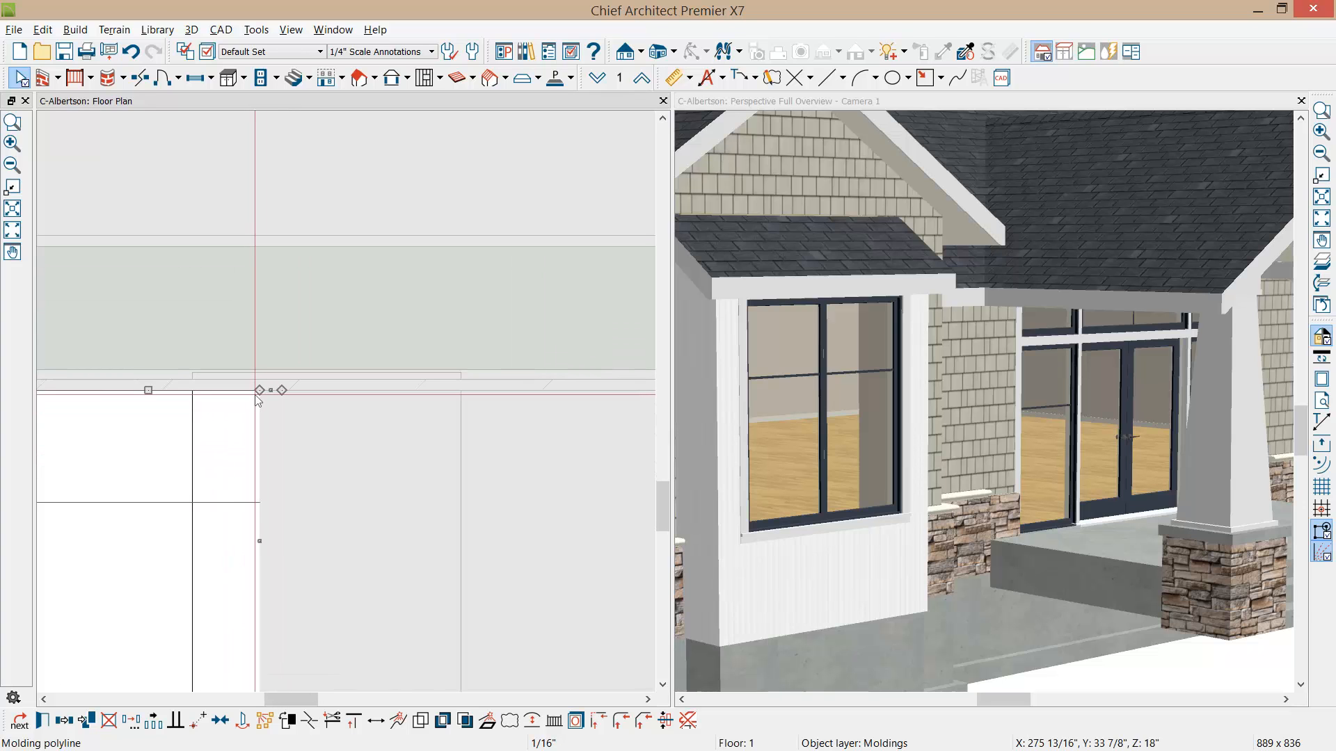
{"action": "mouse_move", "coordinate": [260, 390]}
{"action": "left_mouse_down"}
{"action": "mouse_move", "coordinate": [276, 390]}
{"action": "mouse_move", "coordinate": [258, 397]}
{"action": "left_mouse_up"}
Move the polyline's left porch-side edge over to the entry door casing to extend the molding along the front wall
{"action": "scroll", "coordinate": [256, 415], "scroll_direction": "up", "scroll_amount": 2}
{"action": "scroll", "coordinate": [216, 408], "scroll_direction": "up", "scroll_amount": 1}
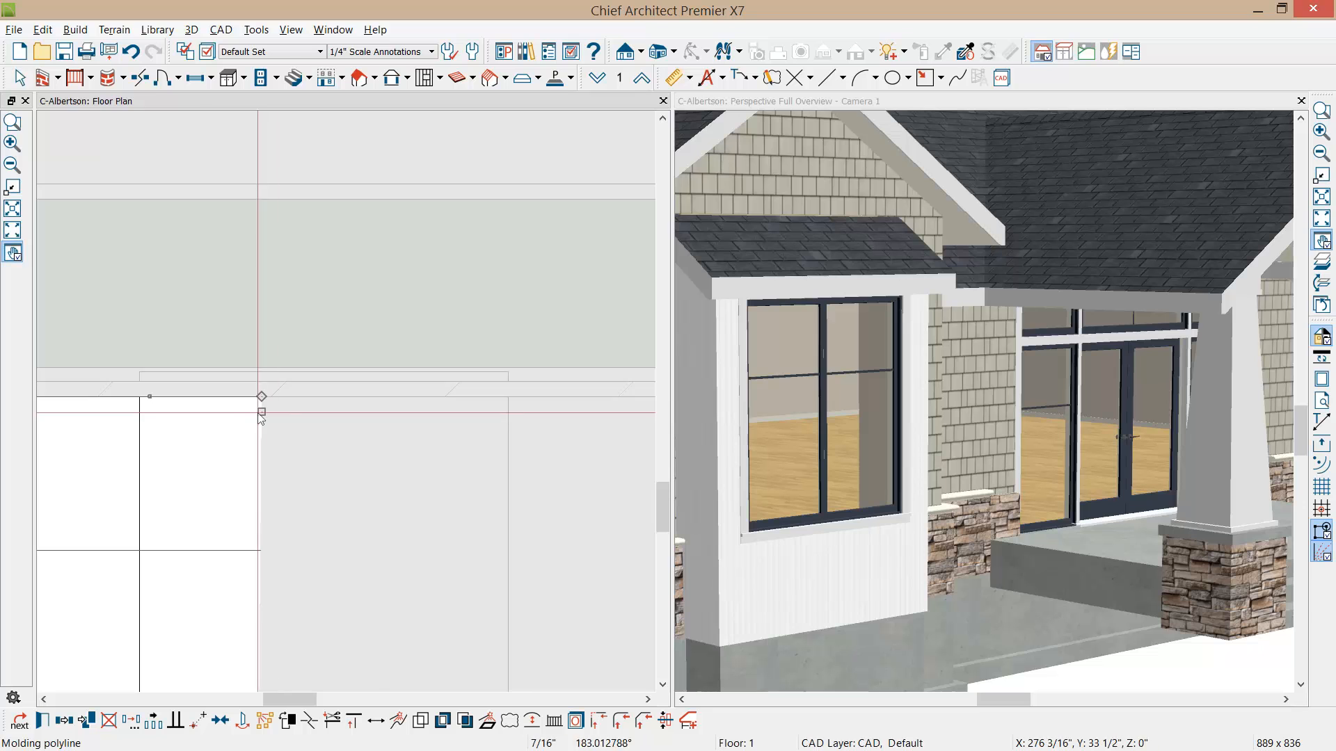
{"action": "scroll", "coordinate": [272, 422], "scroll_direction": "down", "scroll_amount": 2}
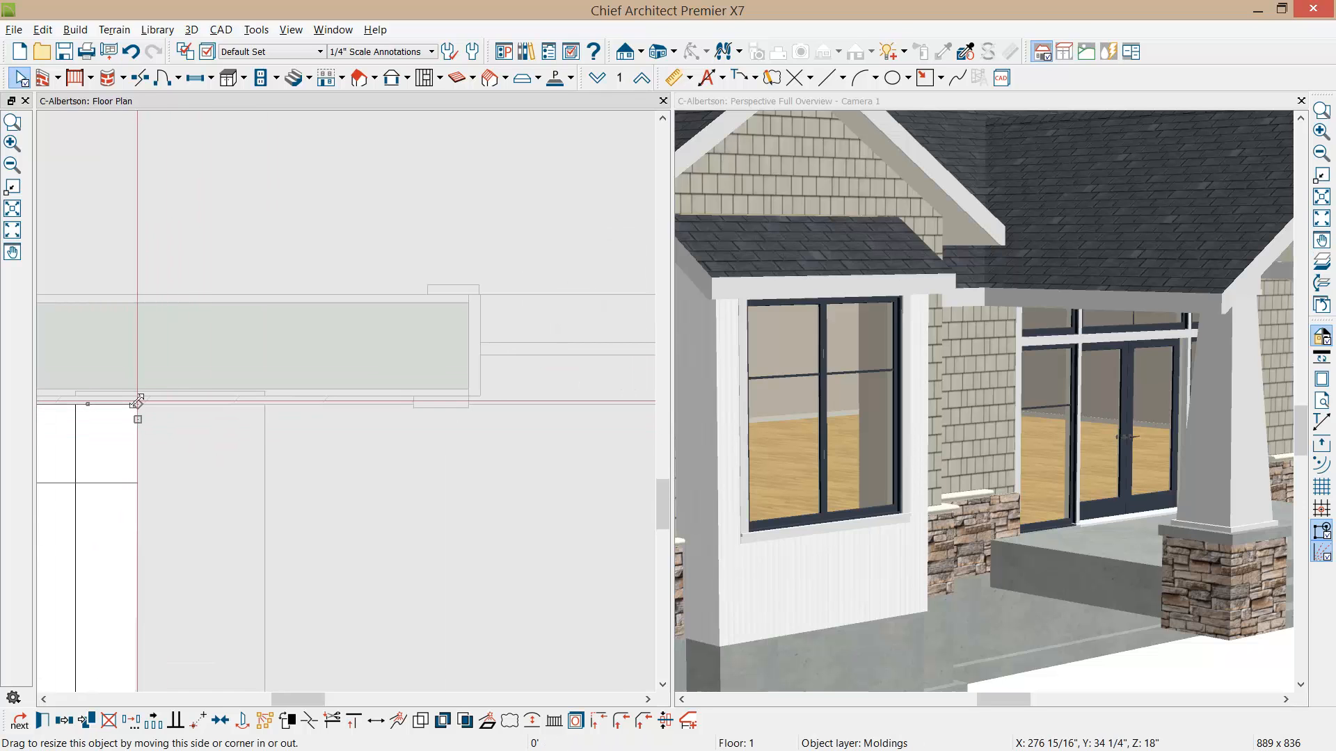
{"action": "left_click_drag", "start_coordinate": [139, 420], "coordinate": [413, 433]}
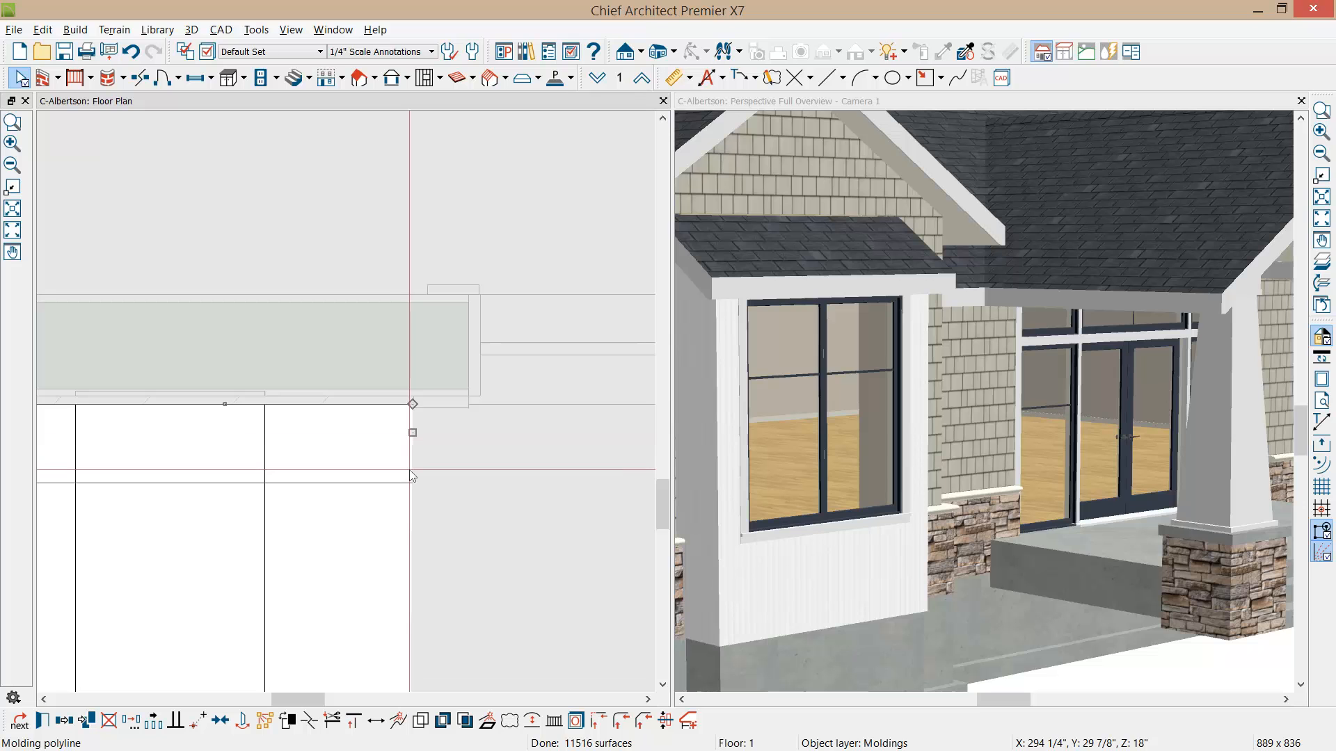
Collapse the polyline's short extra edge where the right porch side meets the front wall
{"action": "scroll", "coordinate": [410, 475], "scroll_direction": "down", "scroll_amount": 1}
{"action": "middle_click_drag", "start_coordinate": [506, 457], "coordinate": [113, 391]}
{"action": "scroll", "coordinate": [114, 391], "scroll_direction": "down", "scroll_amount": 2}
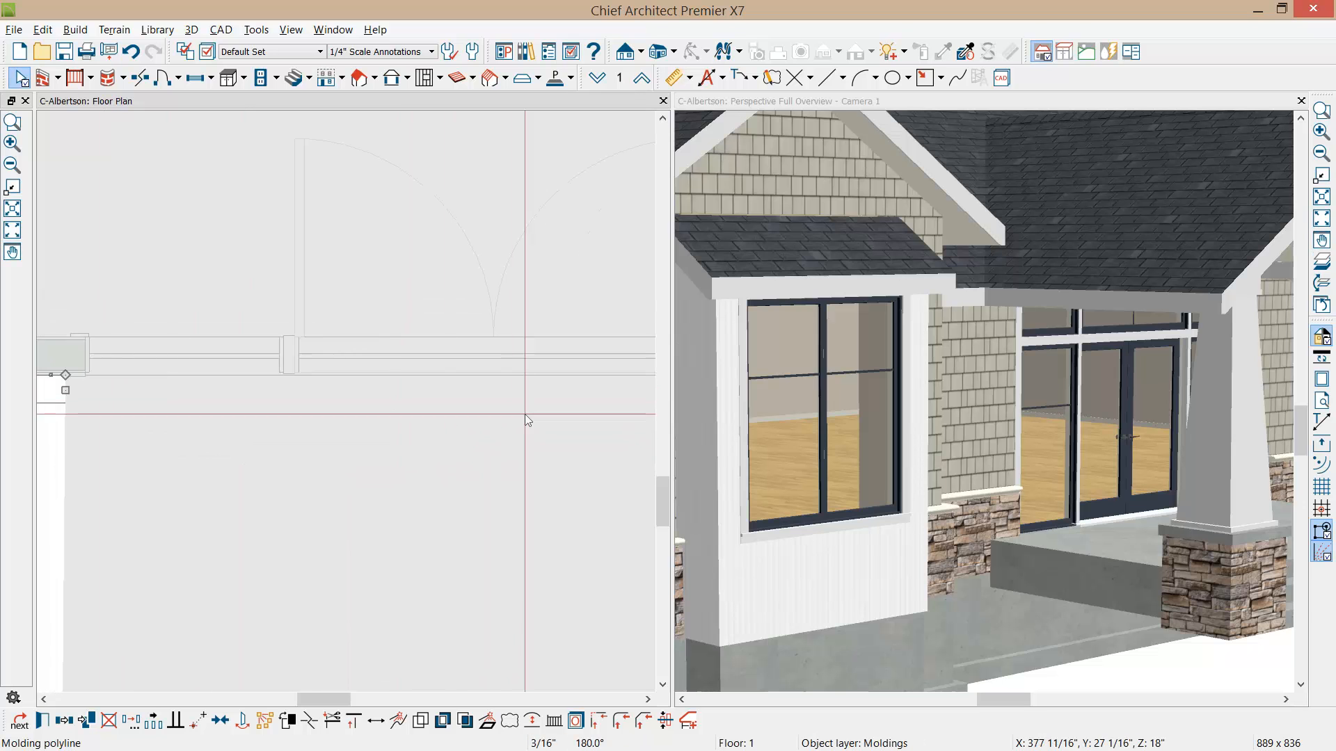
{"action": "middle_click_drag", "start_coordinate": [526, 413], "coordinate": [162, 393]}
{"action": "scroll", "coordinate": [162, 393], "scroll_direction": "down", "scroll_amount": 2}
{"action": "scroll", "coordinate": [268, 444], "scroll_direction": "up", "scroll_amount": 3}
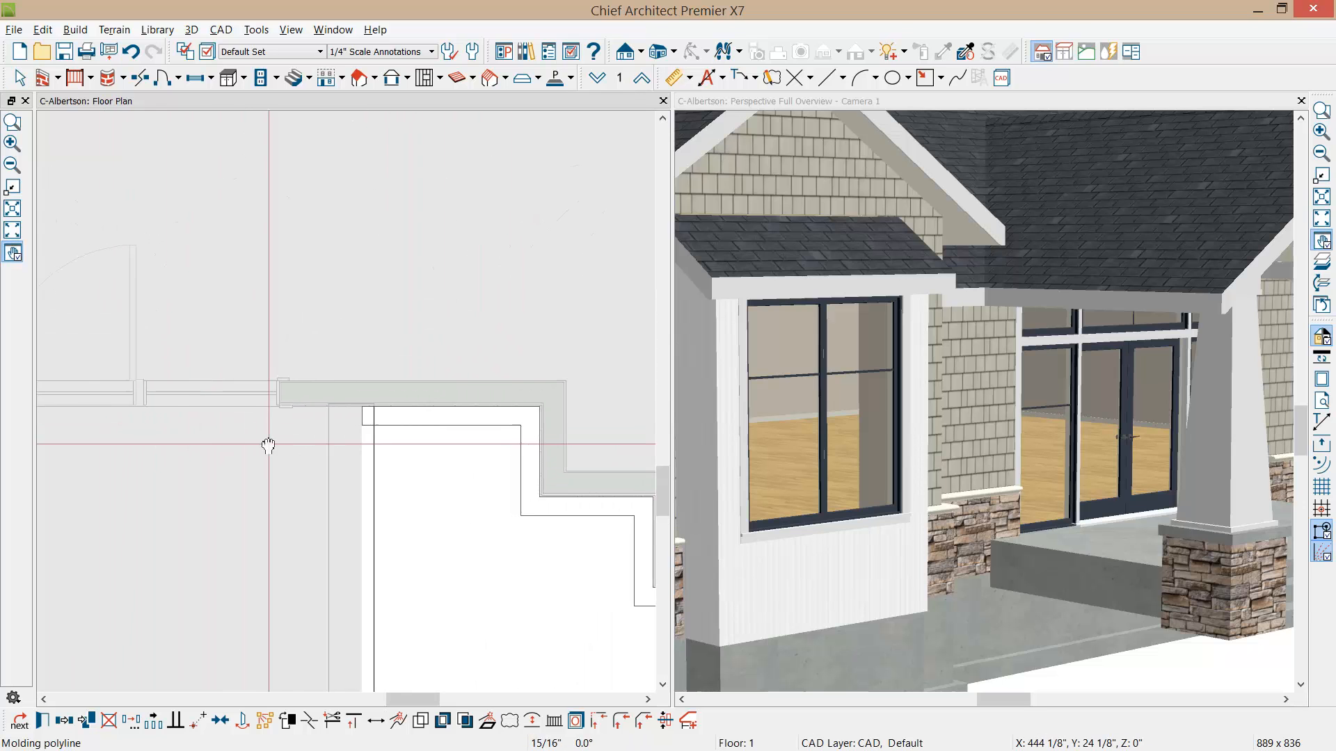
{"action": "scroll", "coordinate": [329, 440], "scroll_direction": "up", "scroll_amount": 4}
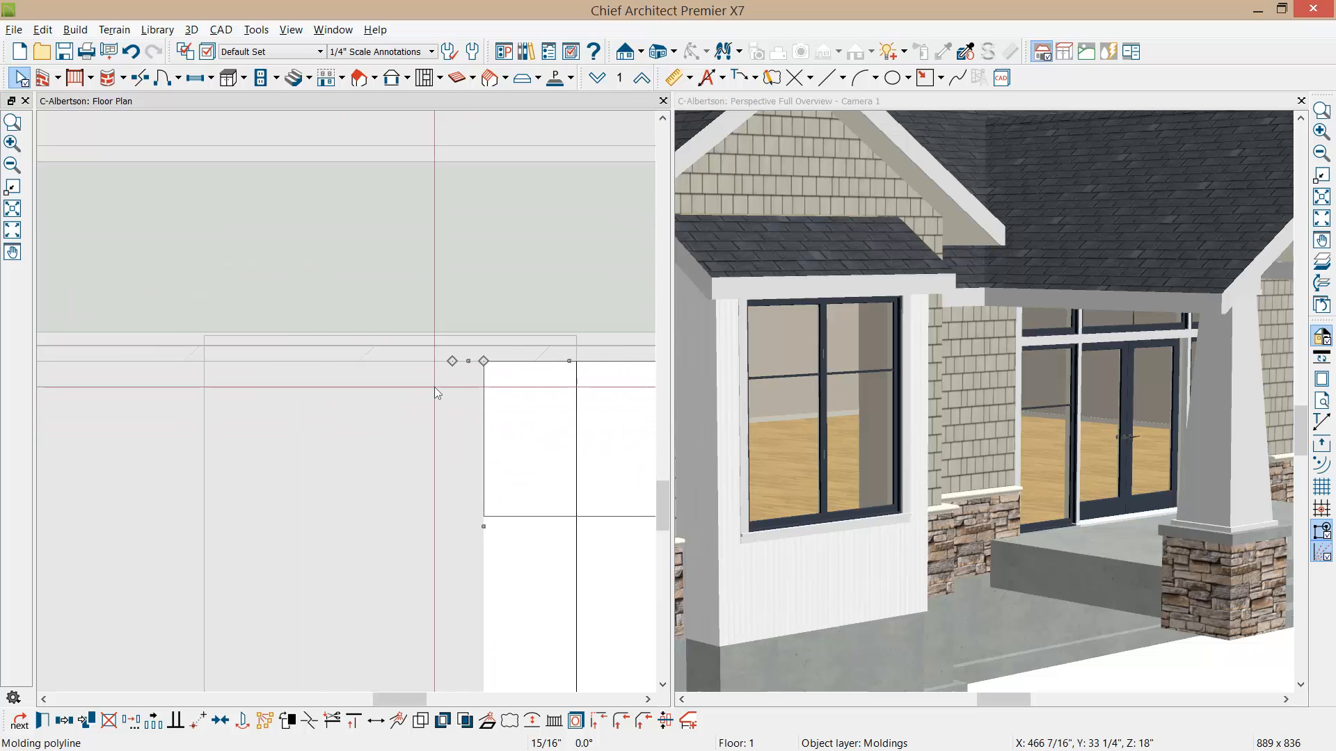
{"action": "left_click_drag", "start_coordinate": [493, 356], "coordinate": [457, 356]}
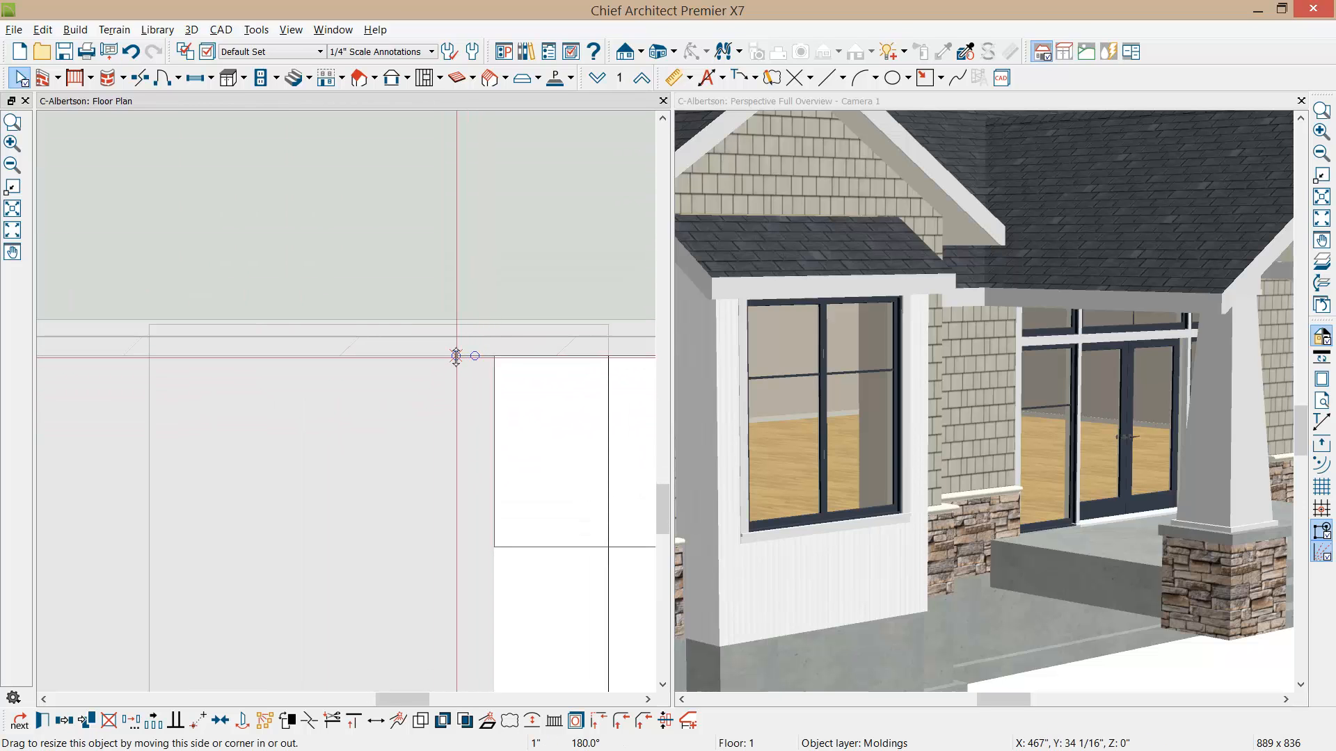
Move the molding polyline's right porch-side edge over to the entry door casing to extend the molding along the front wall
{"action": "scroll", "coordinate": [456, 356], "scroll_direction": "up", "scroll_amount": 1}
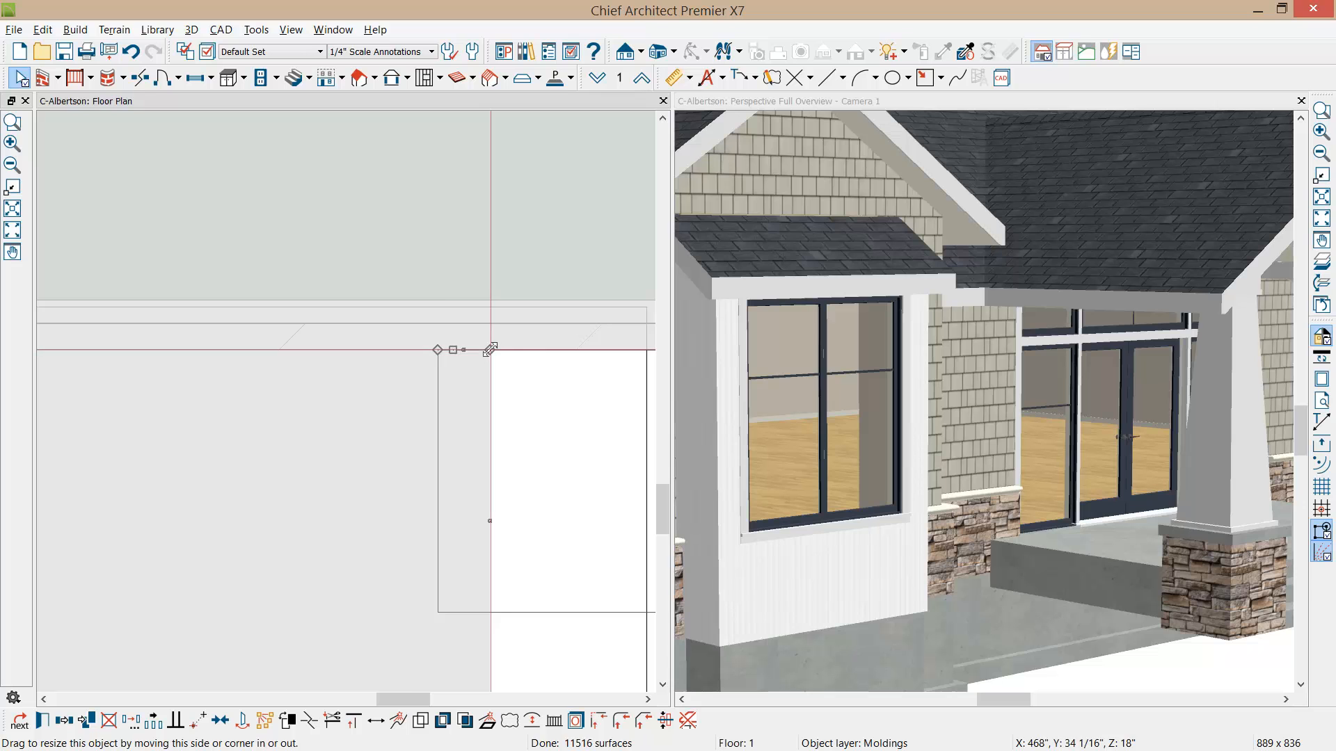
{"action": "scroll", "coordinate": [440, 351], "scroll_direction": "down", "scroll_amount": 2}
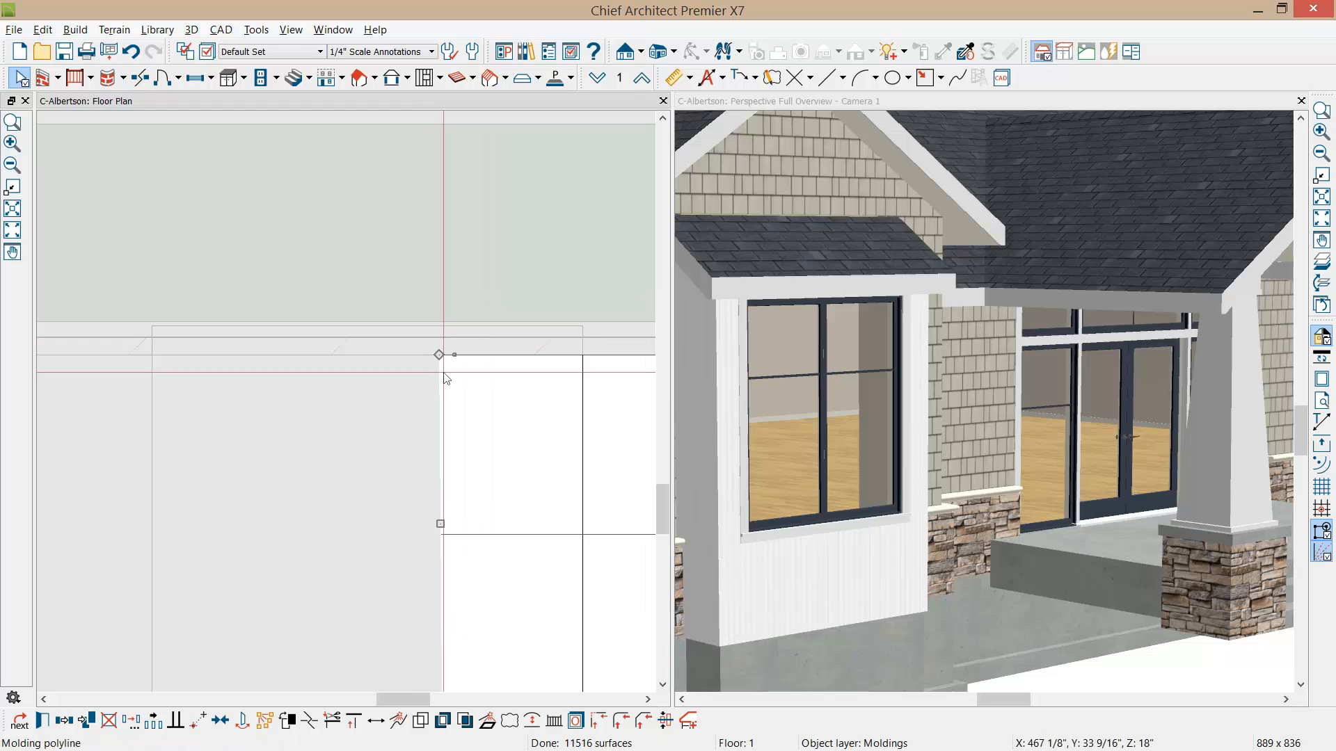
{"action": "scroll", "coordinate": [447, 386], "scroll_direction": "down", "scroll_amount": 2}
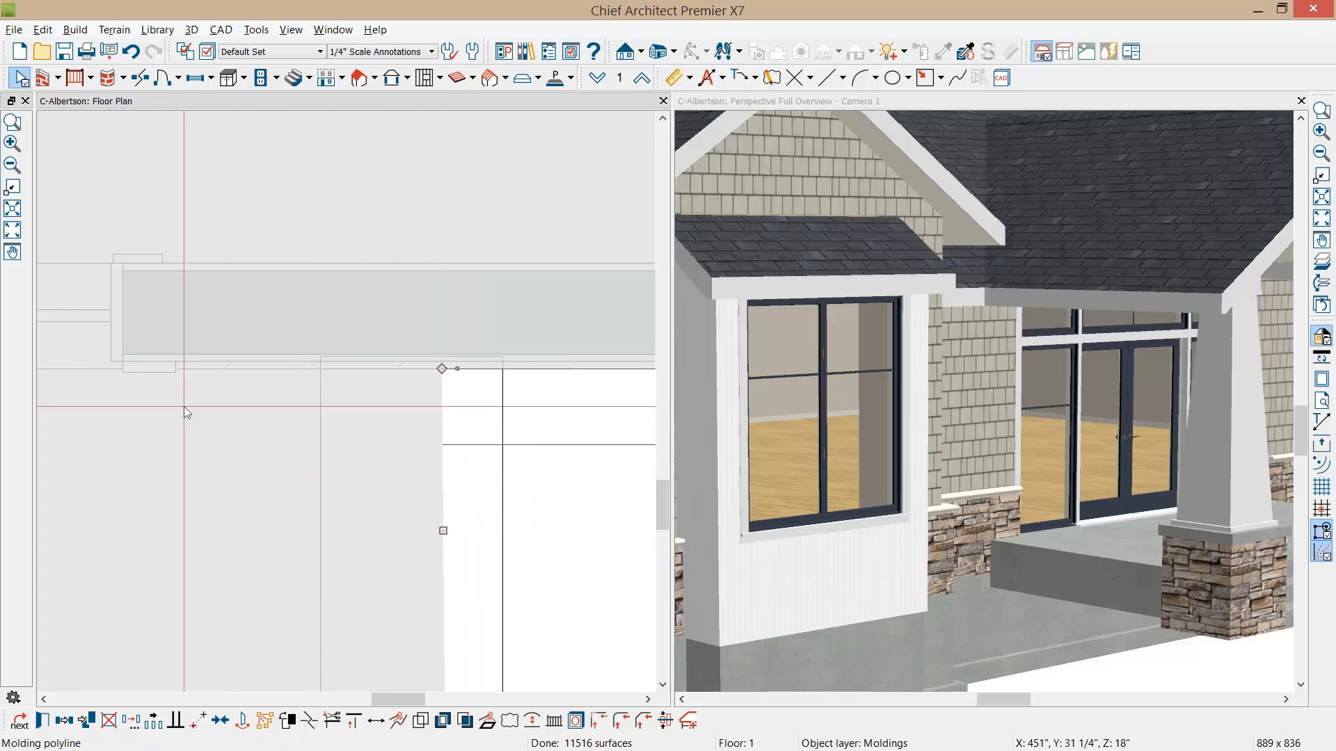
{"action": "left_click_drag", "start_coordinate": [440, 529], "coordinate": [175, 517]}
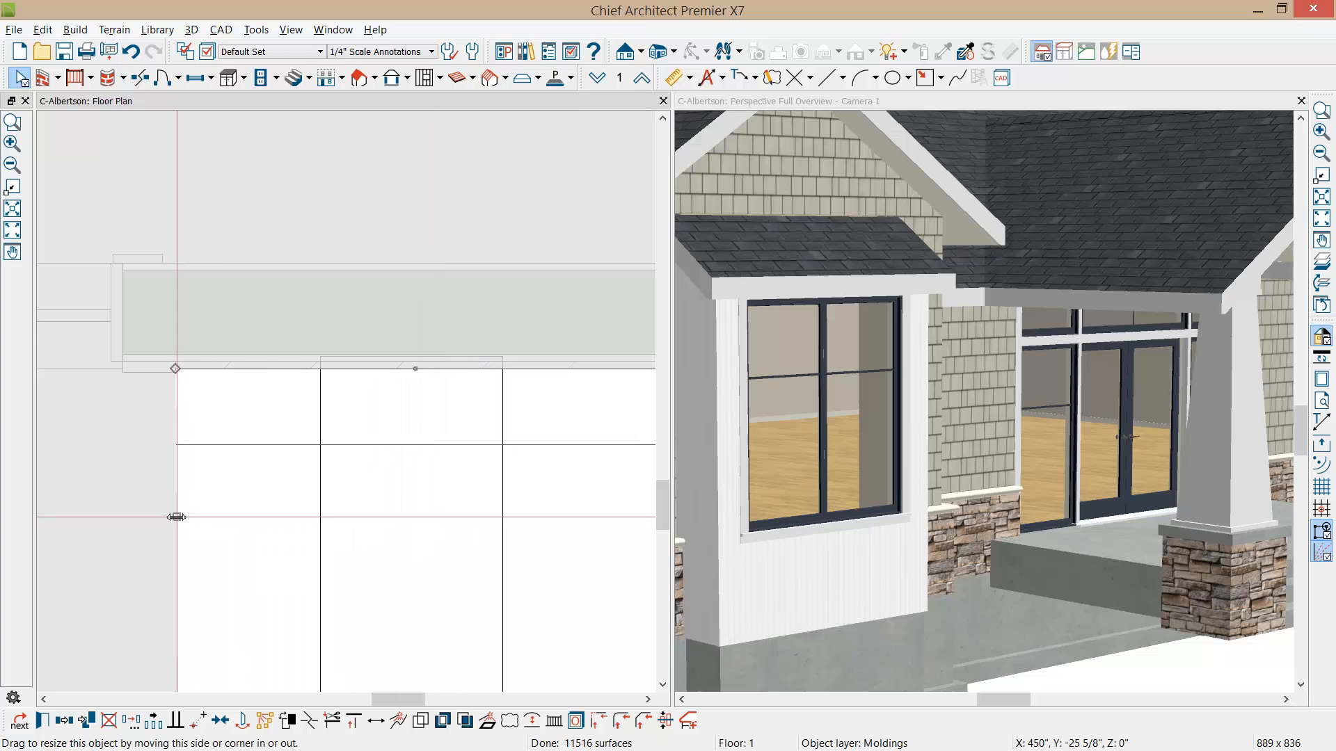
Select the molding polyline's left side edge at the window bump-out right of the porch and remove the molding from it
{"action": "scroll", "coordinate": [1077, 459], "scroll_direction": "down", "scroll_amount": 3}
{"action": "middle_click_drag", "start_coordinate": [1116, 465], "coordinate": [1081, 476]}
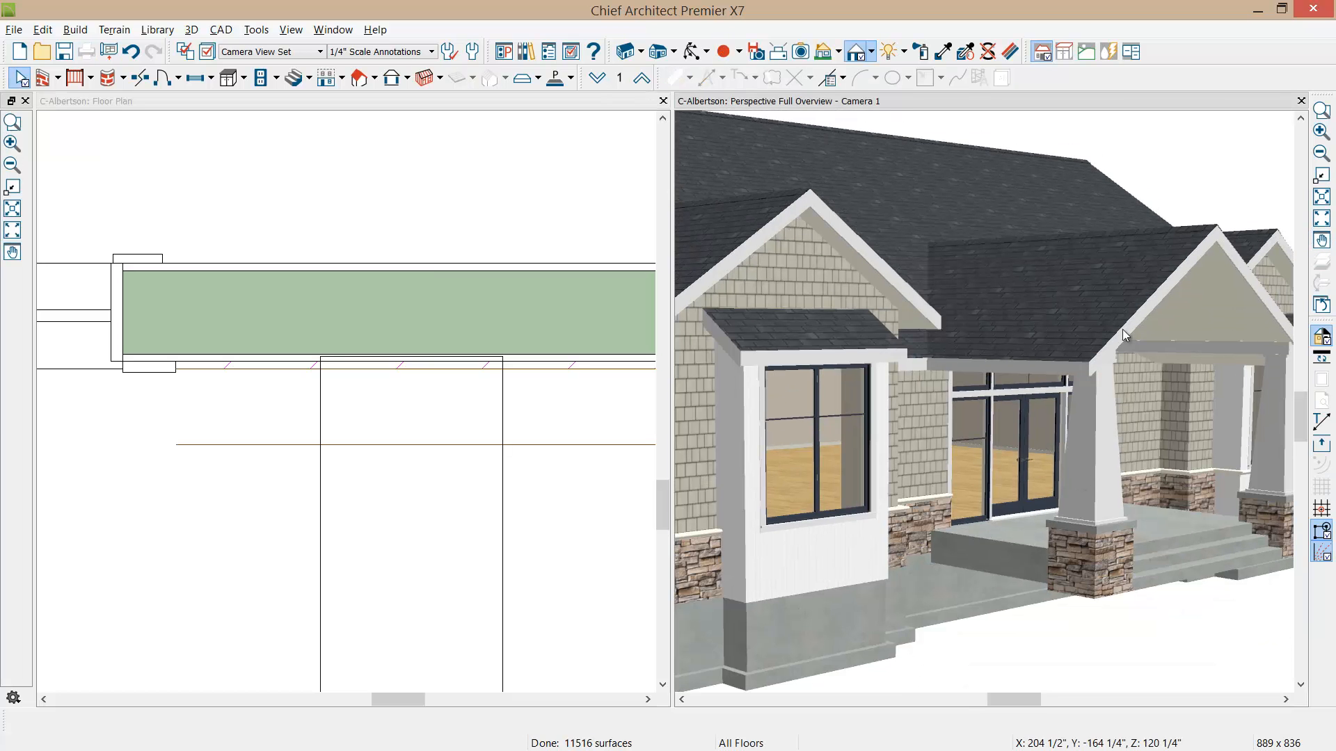
{"action": "left_click", "coordinate": [687, 53]}
{"action": "left_click_drag", "start_coordinate": [1196, 427], "coordinate": [964, 468]}
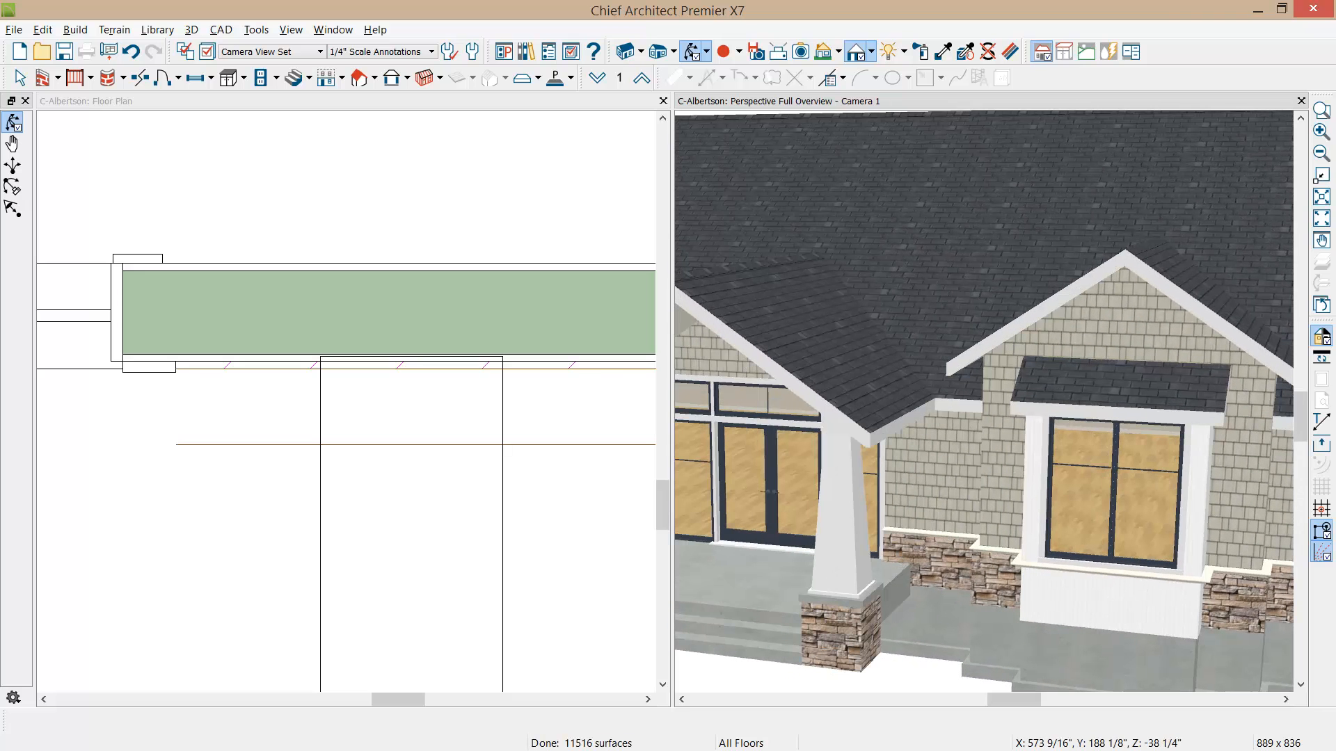
{"action": "middle_click_drag", "start_coordinate": [470, 486], "coordinate": [98, 352]}
{"action": "scroll", "coordinate": [373, 438], "scroll_direction": "down", "scroll_amount": 3}
{"action": "scroll", "coordinate": [98, 353], "scroll_direction": "down", "scroll_amount": 2}
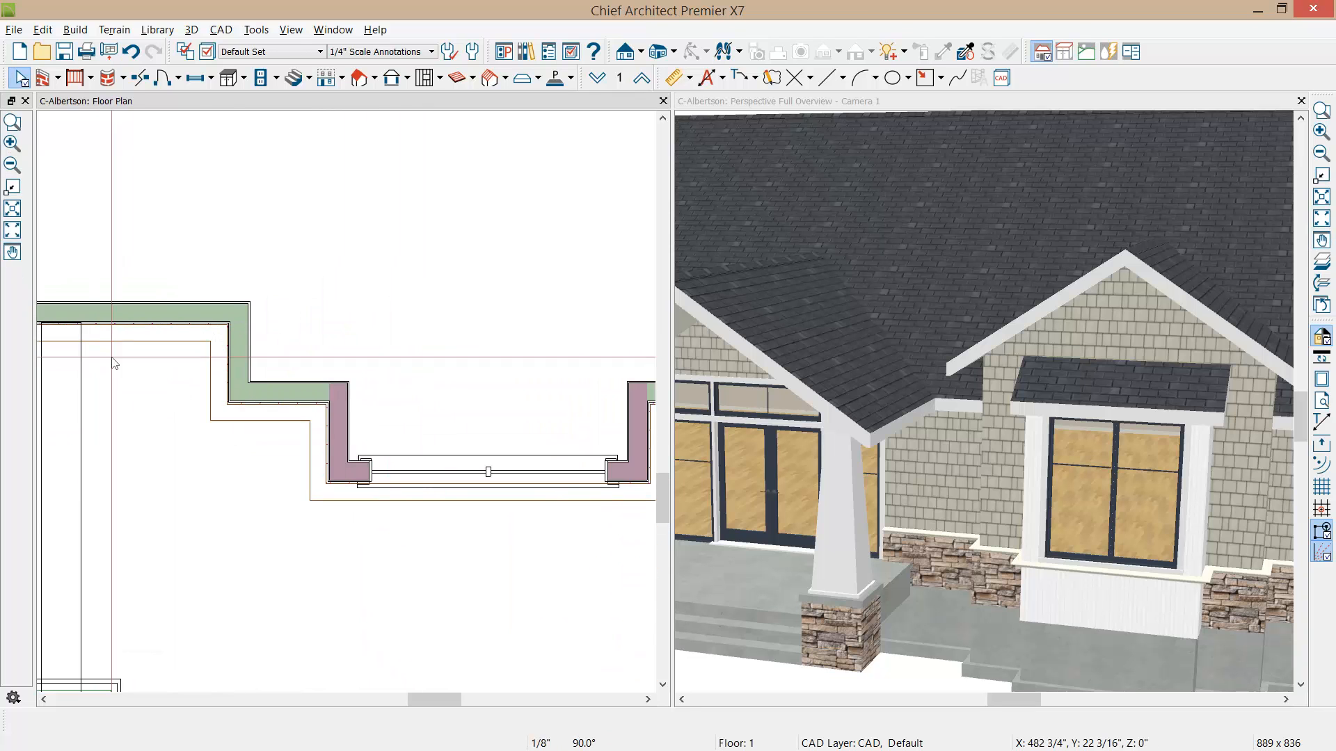
{"action": "left_click", "coordinate": [314, 459]}
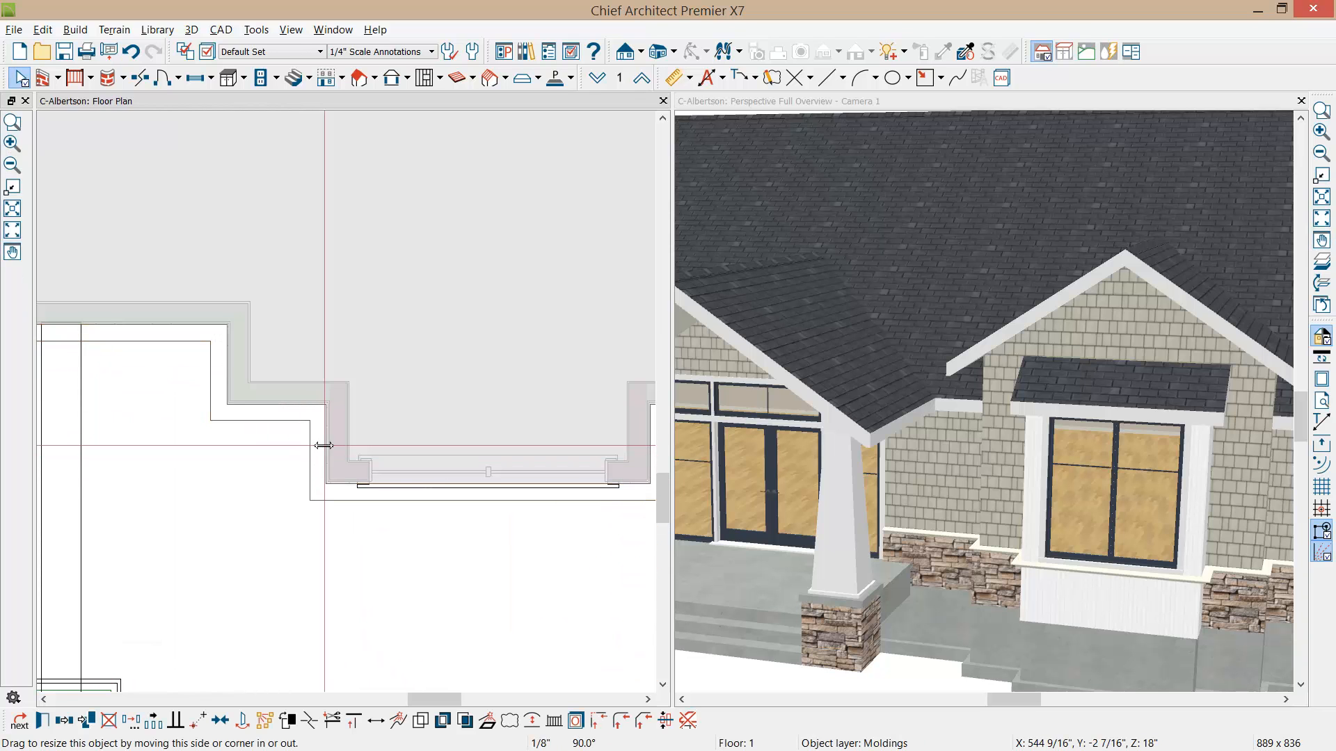
{"action": "left_click", "coordinate": [324, 445]}
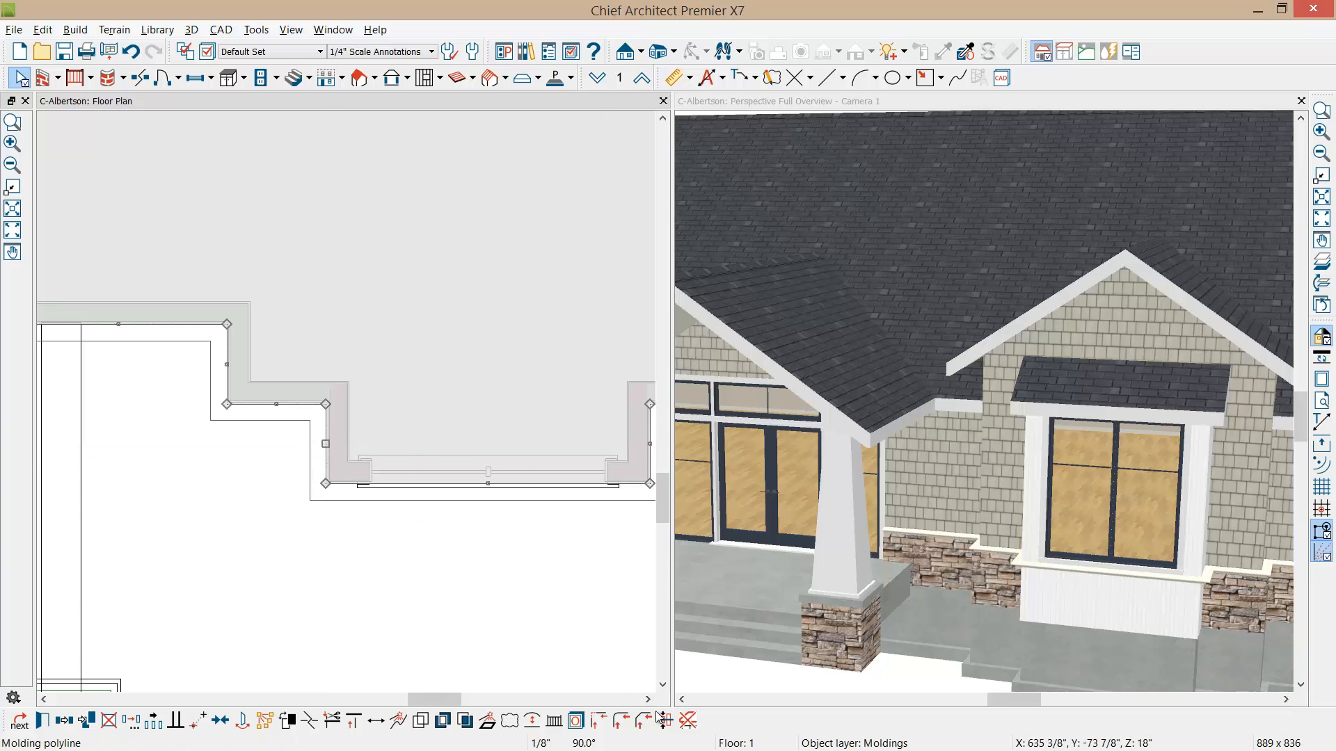
{"action": "left_click", "coordinate": [688, 721]}
Set No Molding on Selected Edge for the same bump-out's front edge and remove the molding from its right side edge
{"action": "middle_click_drag", "start_coordinate": [442, 569], "coordinate": [293, 557]}
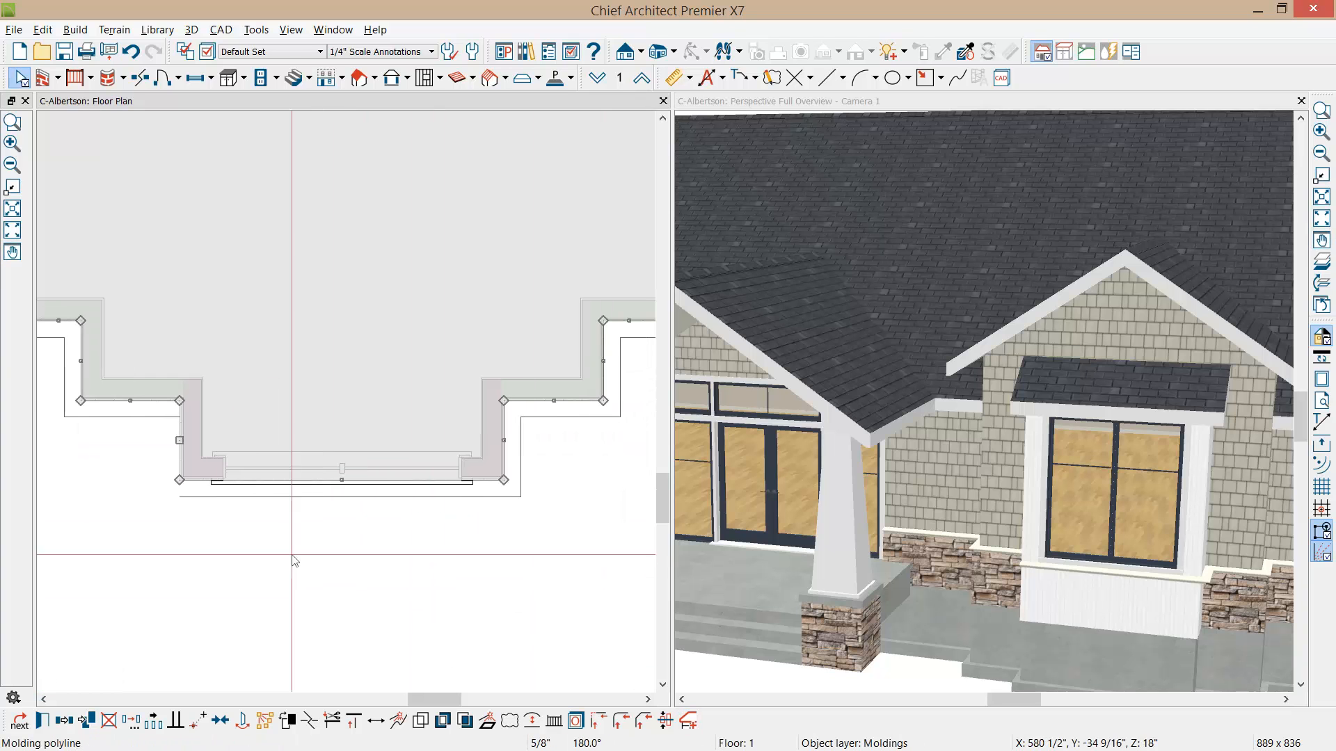
{"action": "left_click", "coordinate": [342, 480]}
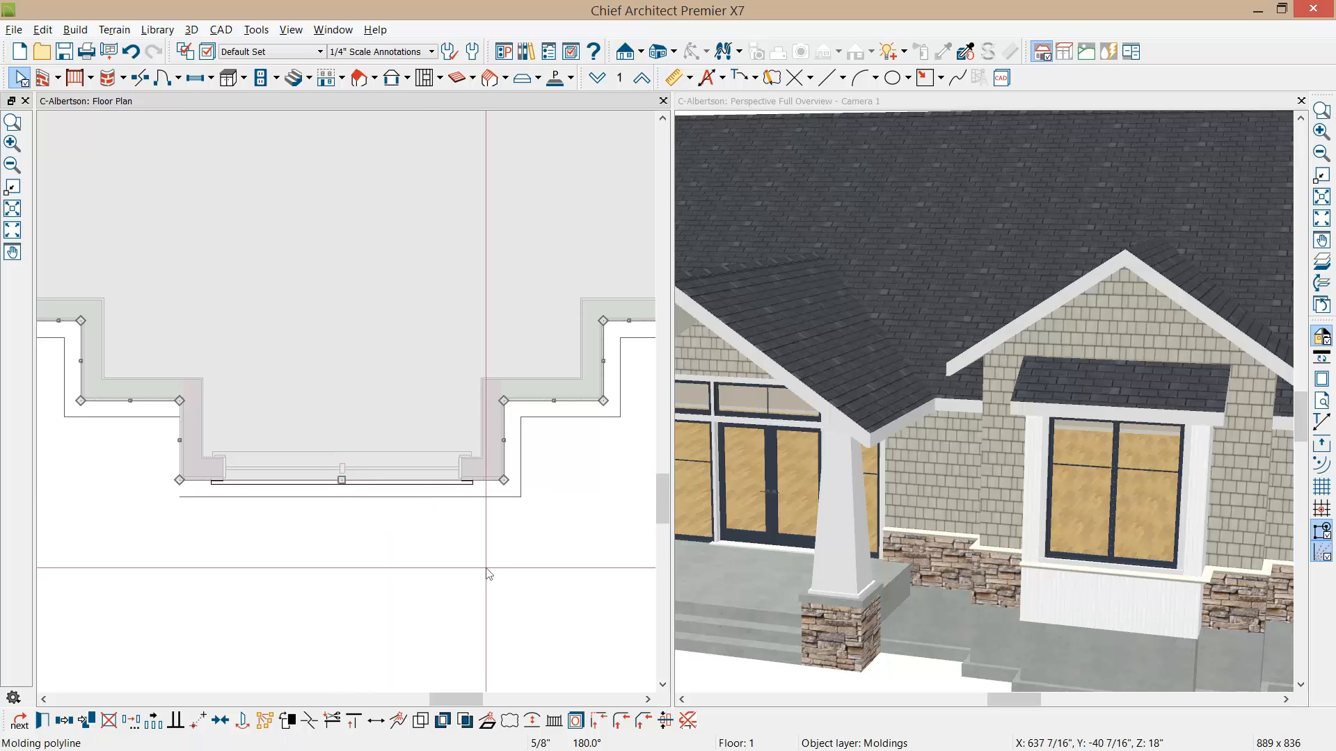
{"action": "key", "text": "ctrl+e"}
{"action": "left_click", "coordinate": [699, 275]}
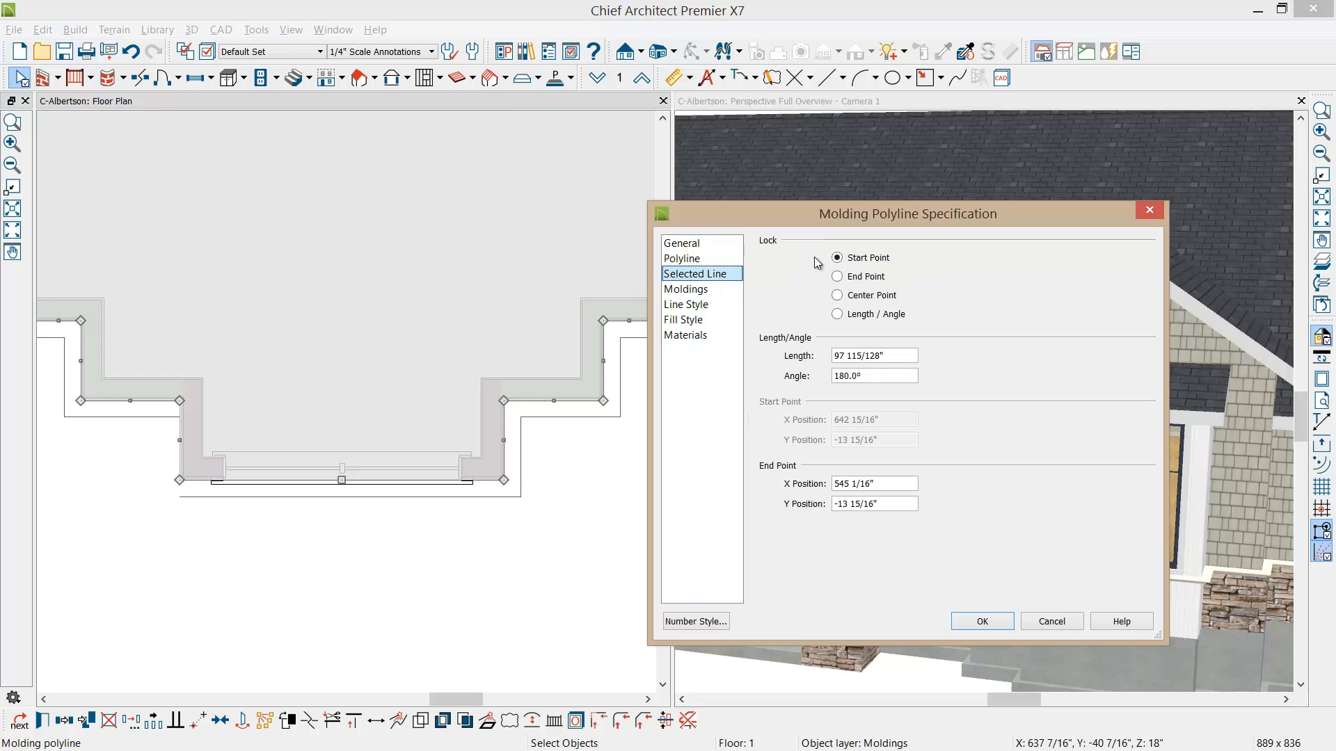
{"action": "key", "text": "Up"}
{"action": "key", "text": "Up"}
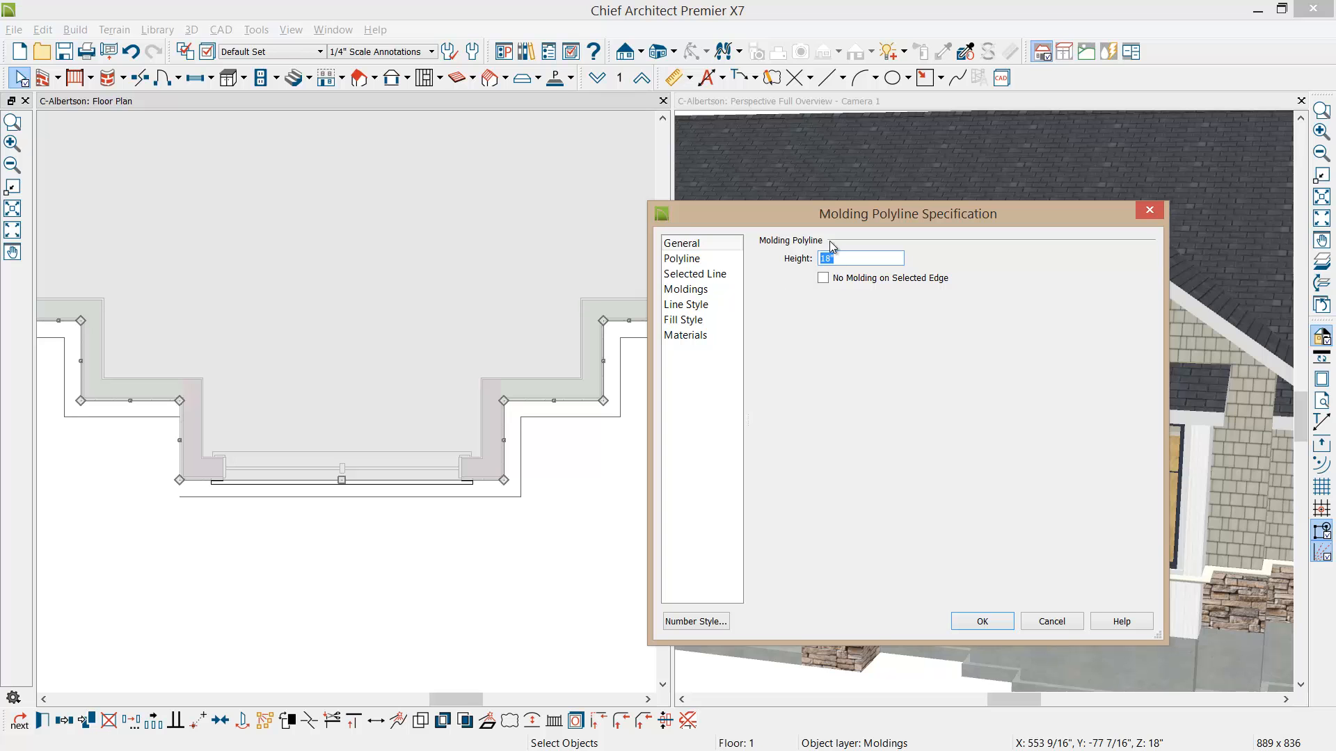
{"action": "left_click", "coordinate": [823, 278]}
{"action": "left_click", "coordinate": [983, 621]}
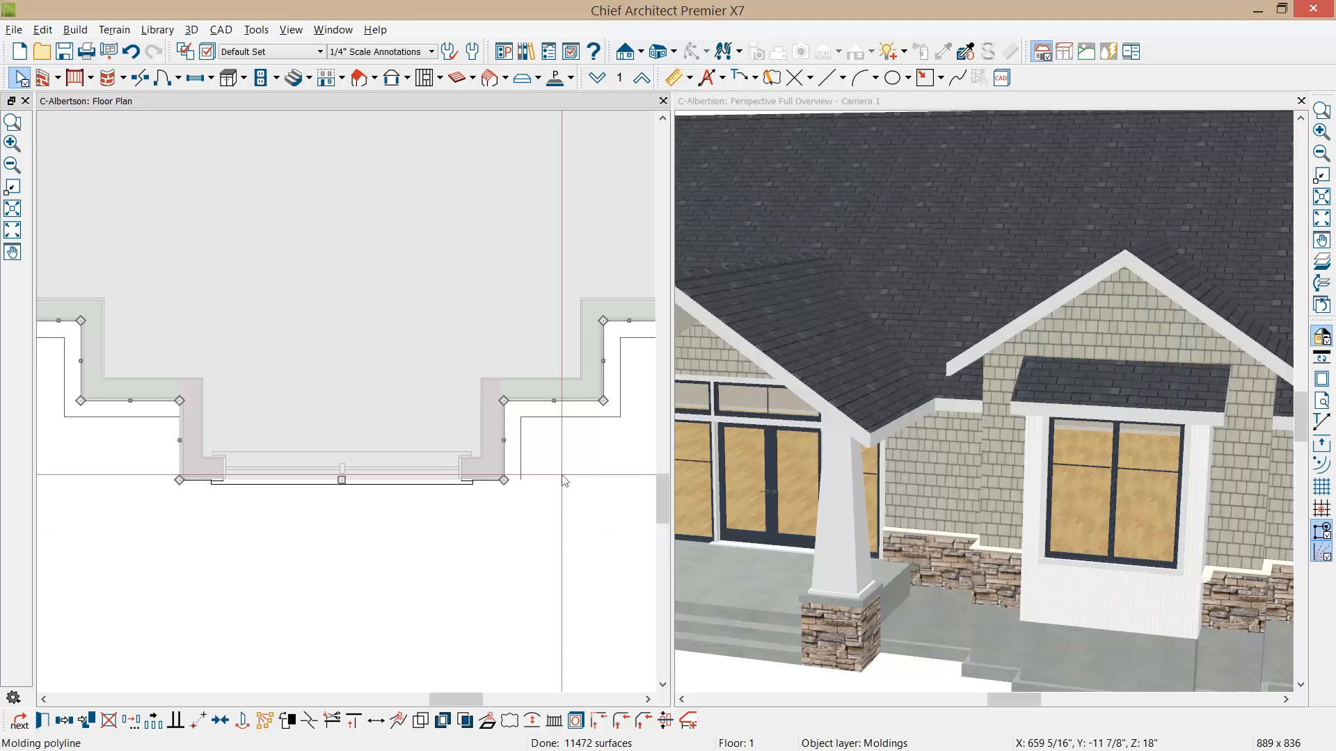
{"action": "left_click", "coordinate": [501, 441]}
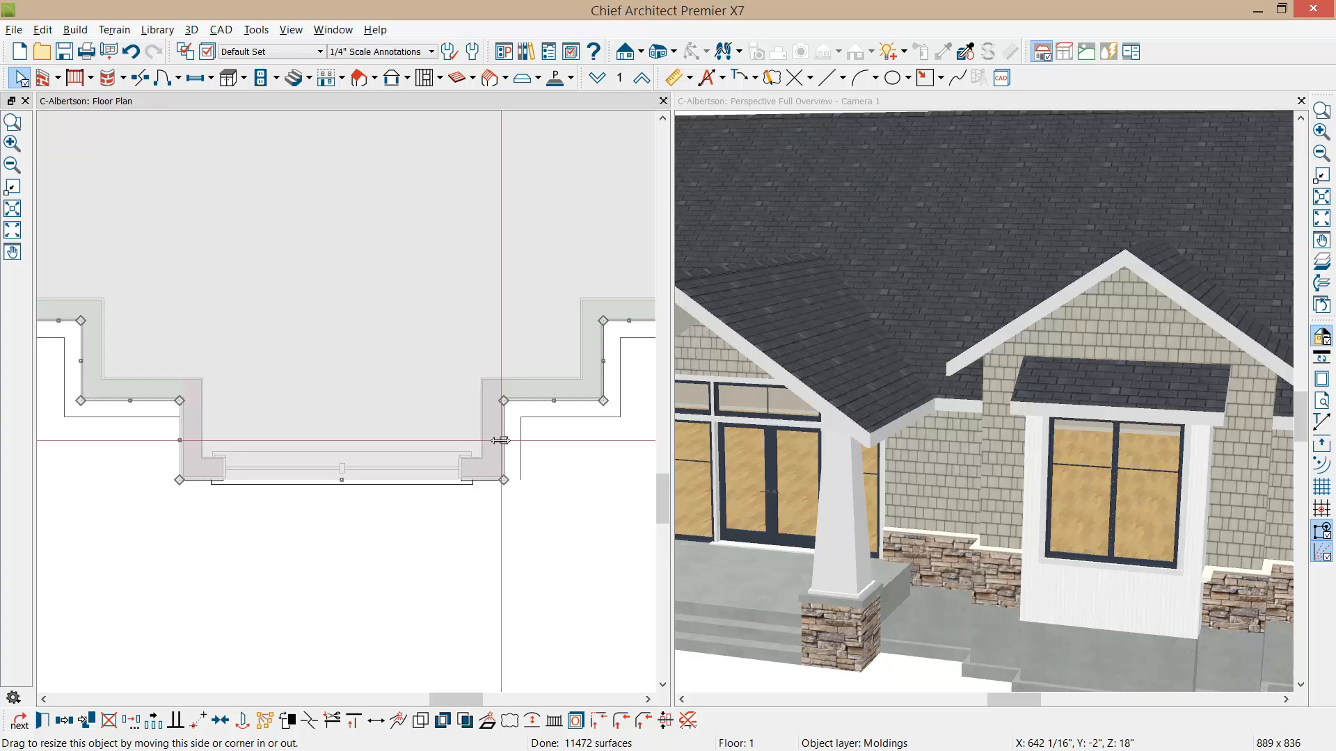
{"action": "left_click", "coordinate": [689, 722]}
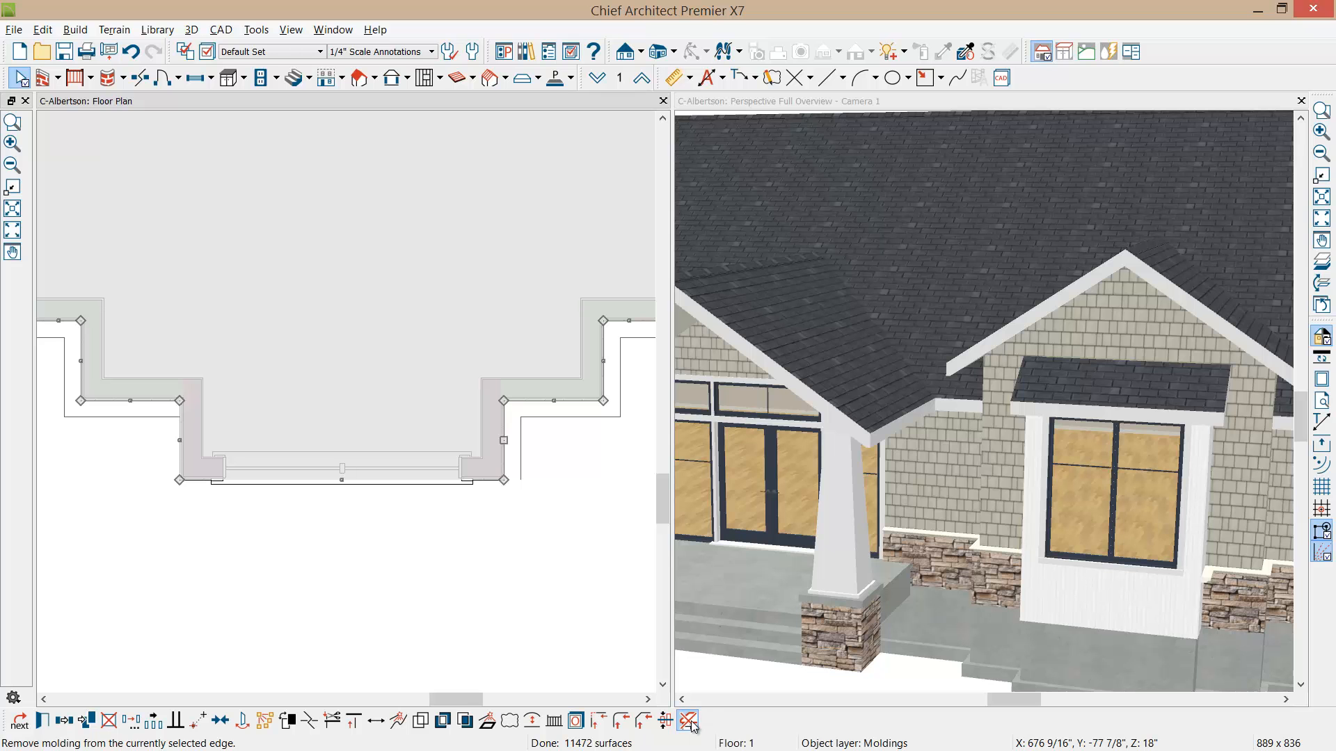
Enlarge the perspective overview to the full workspace and examine the whole front exterior with its finished molding
{"action": "double_click", "coordinate": [765, 103]}
{"action": "middle_click_drag", "start_coordinate": [751, 349], "coordinate": [802, 340]}
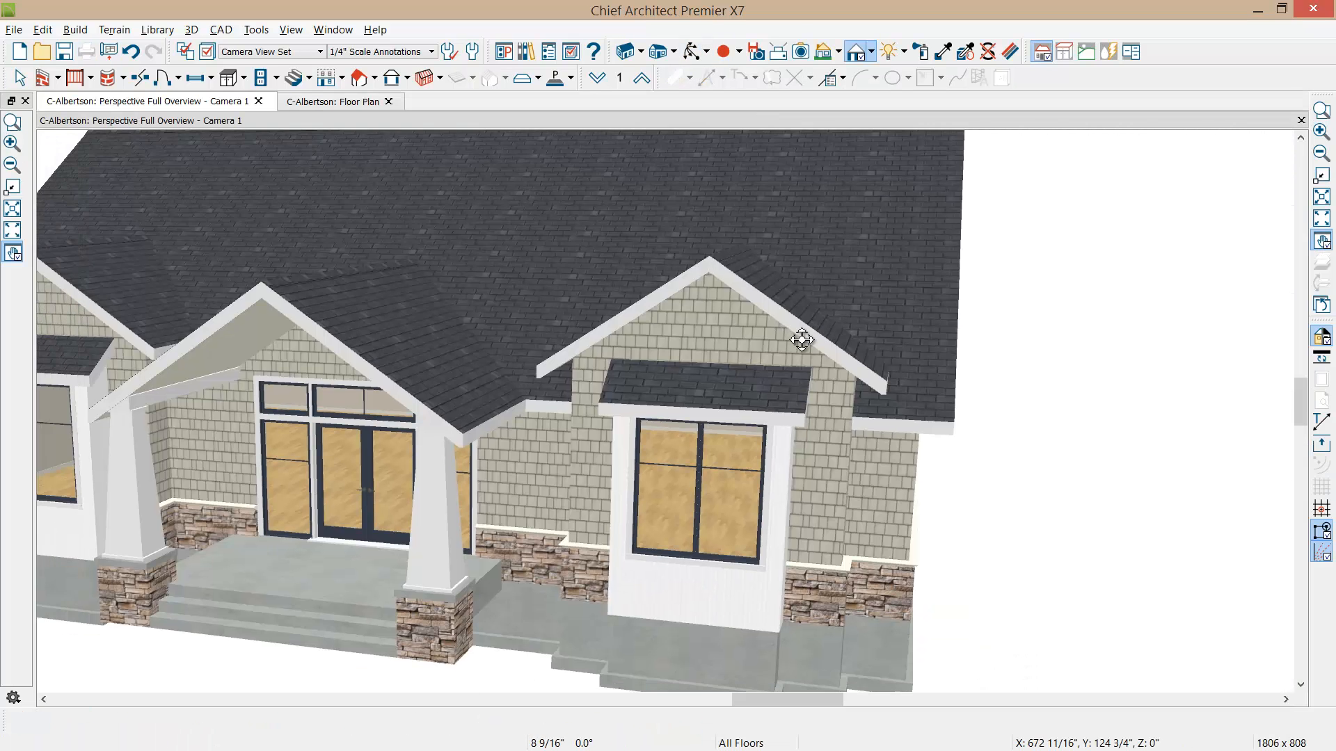
{"action": "scroll", "coordinate": [799, 345], "scroll_direction": "down", "scroll_amount": 2}
{"action": "left_click_drag", "start_coordinate": [628, 426], "coordinate": [691, 418]}
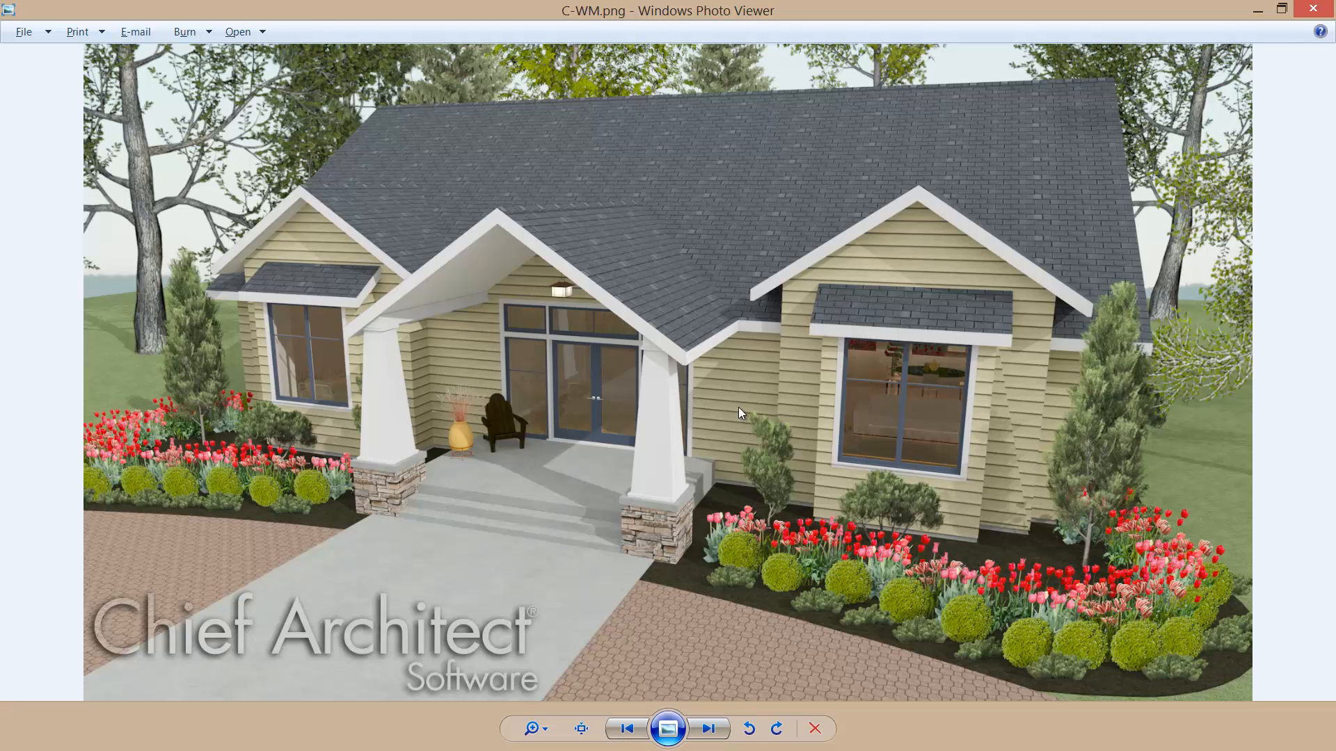
In Windows Photo Viewer, advance through the rendered house images to D-WM.png and E-2-WM.png
{"action": "left_click", "coordinate": [710, 730]}
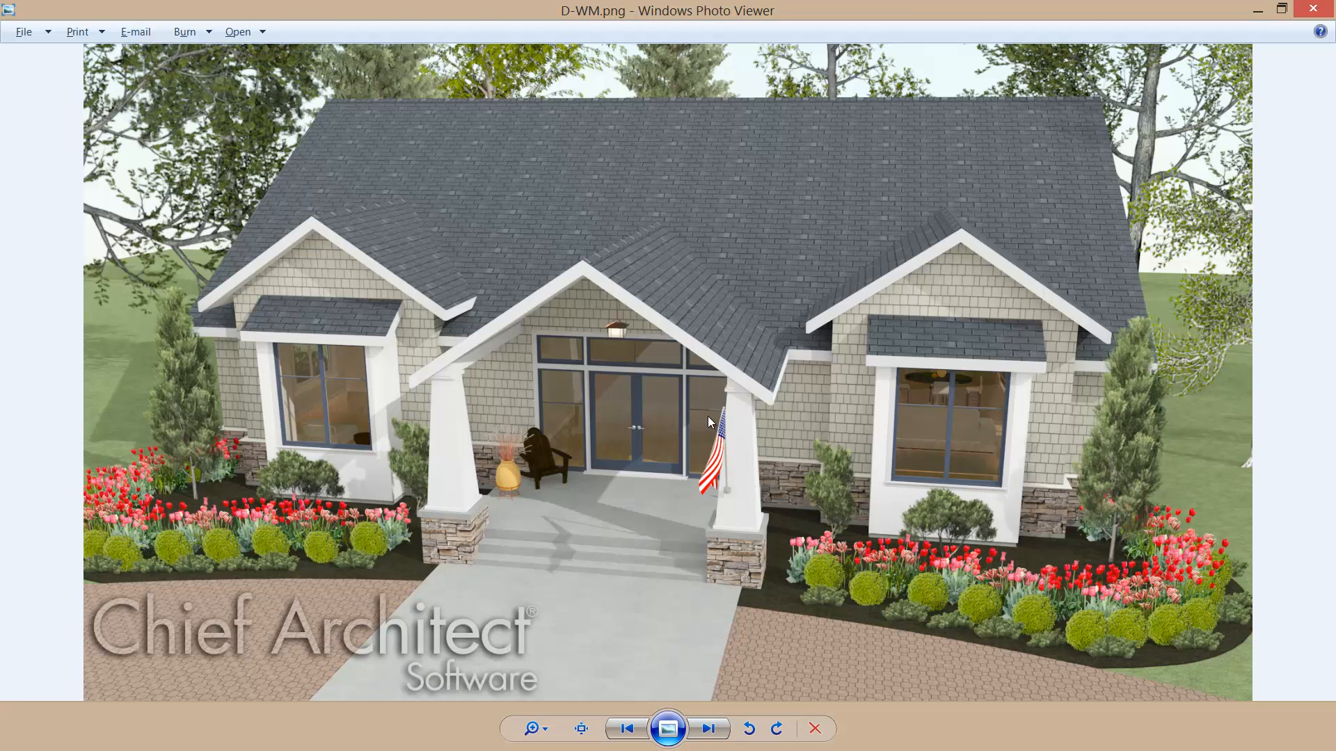
{"action": "left_click", "coordinate": [712, 728]}
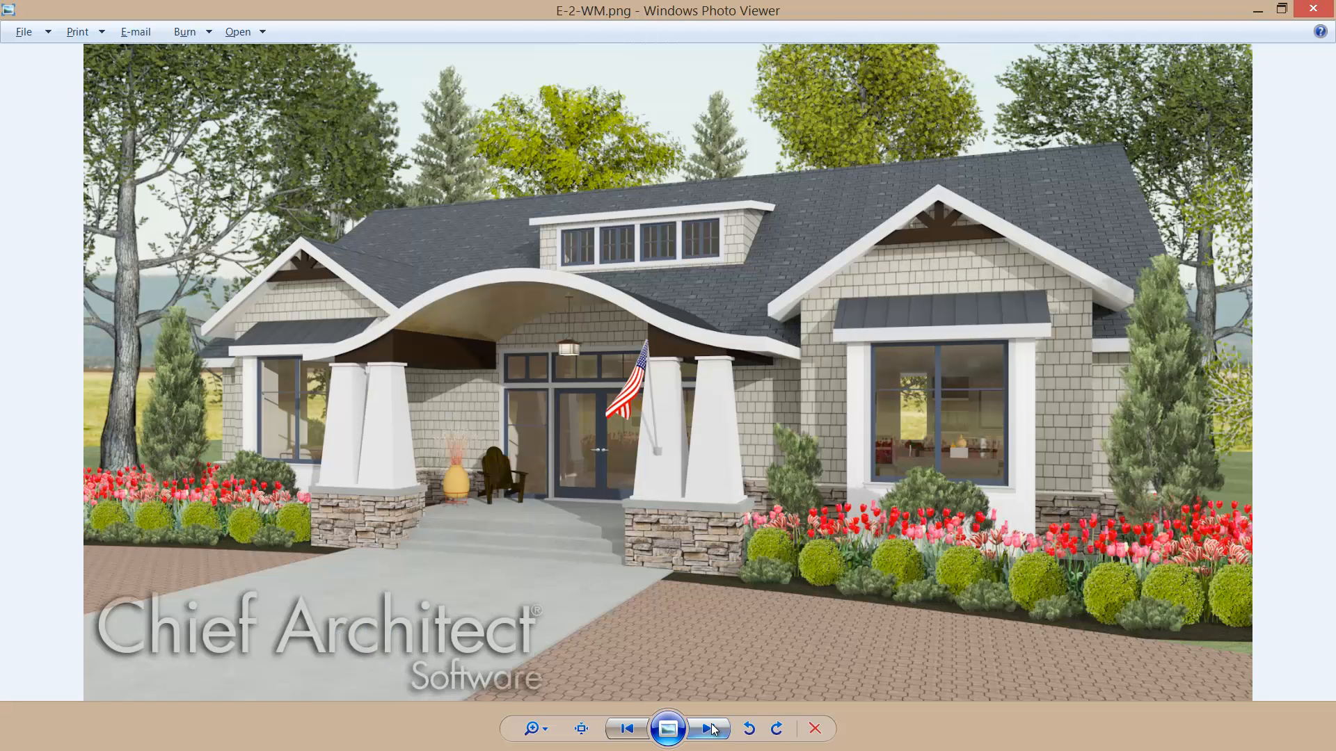